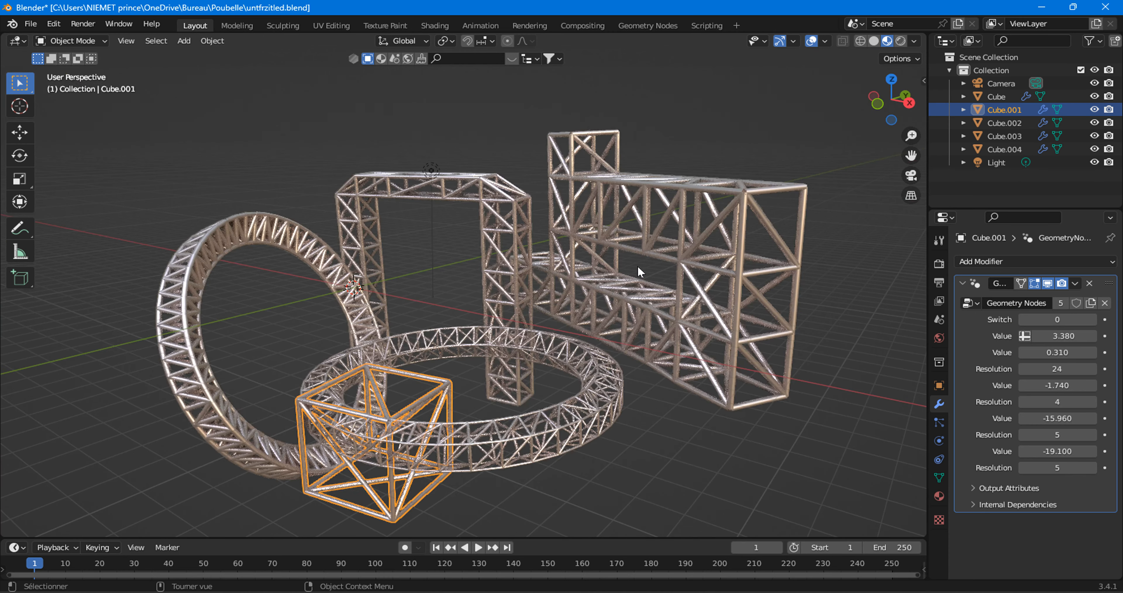
Set Cube.001's Switch to 1, its first two Values to 2.900 and 0.250, the first Resolution to 32 and the next Value to -1.250.
left_click(1093, 320)
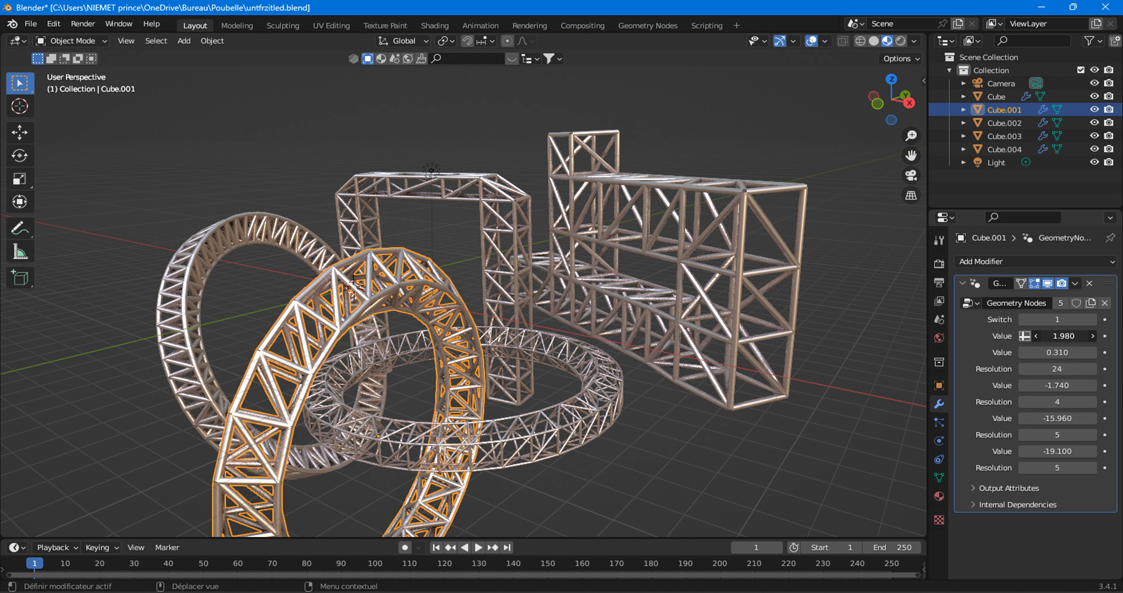
left_click_drag(1061, 352, 1113, 385)
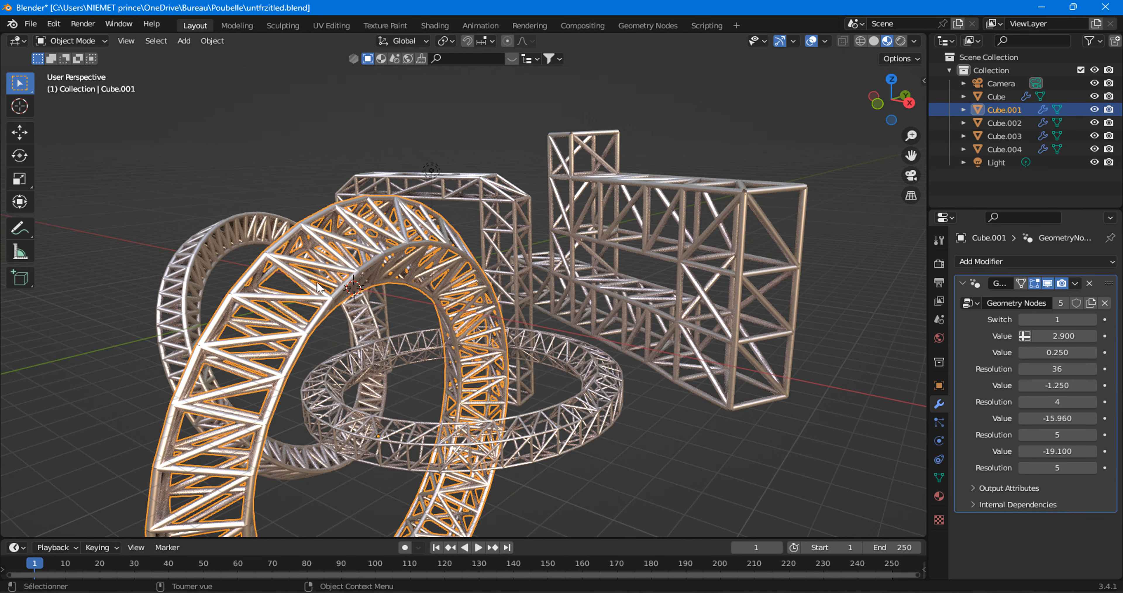
middle_click_drag(304, 256, 303, 279)
middle_click_drag(367, 295, 383, 307)
left_click_drag(1046, 366, 1043, 398)
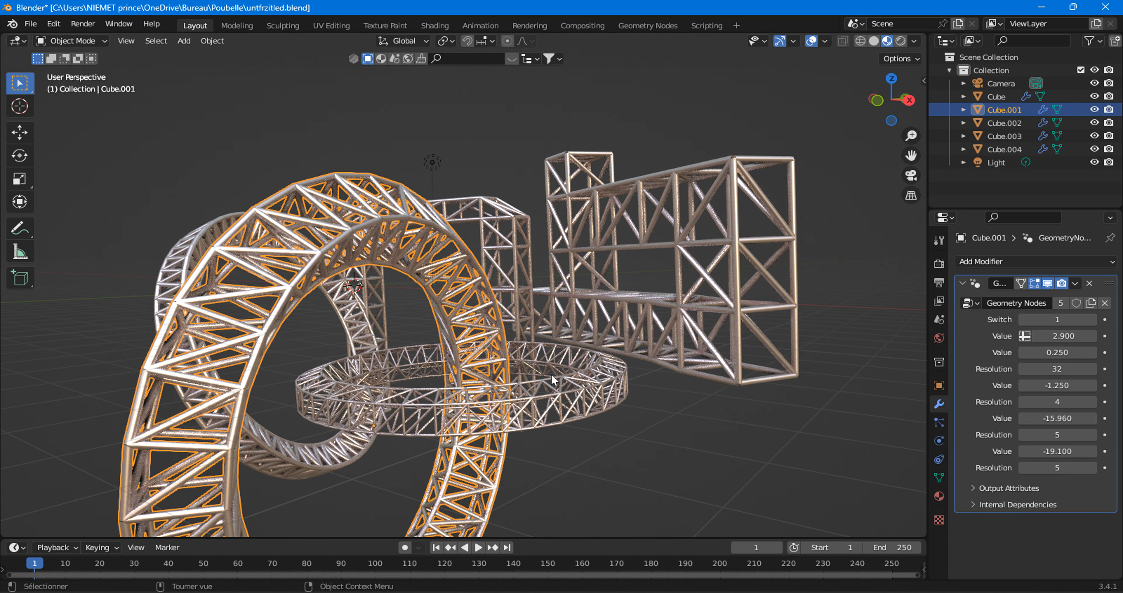
middle_click_drag(314, 273, 247, 233)
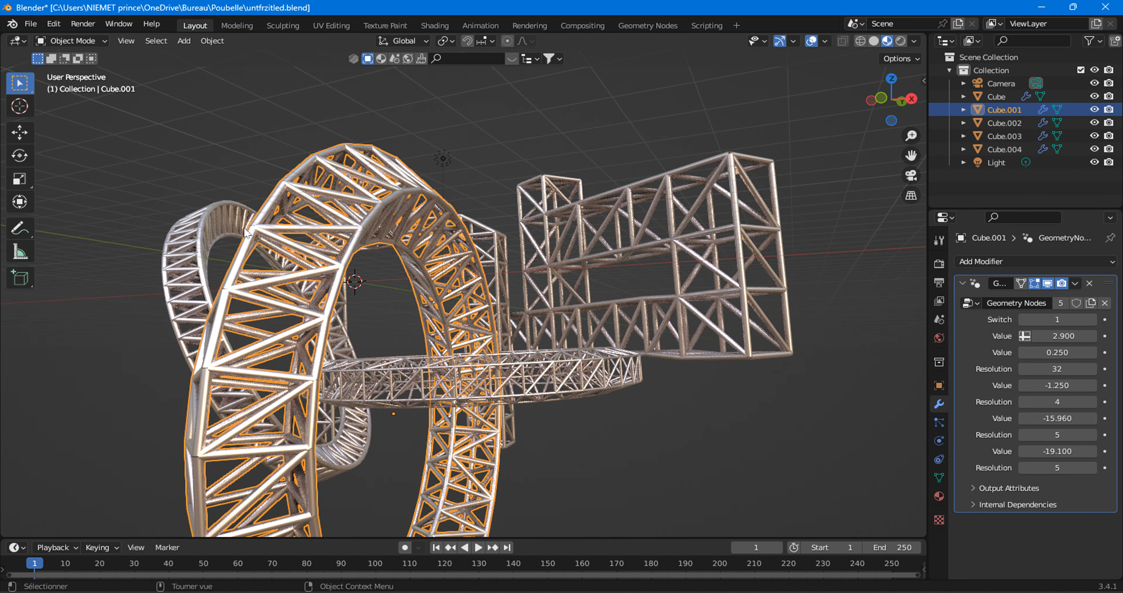
Set Cube.001's last two modifier Values to -15.240 and -21.970 and its final Resolution to 3.
mouse_move(1051, 422)
left_mouse_down()
mouse_move(1042, 418)
mouse_move(1051, 418)
left_mouse_up()
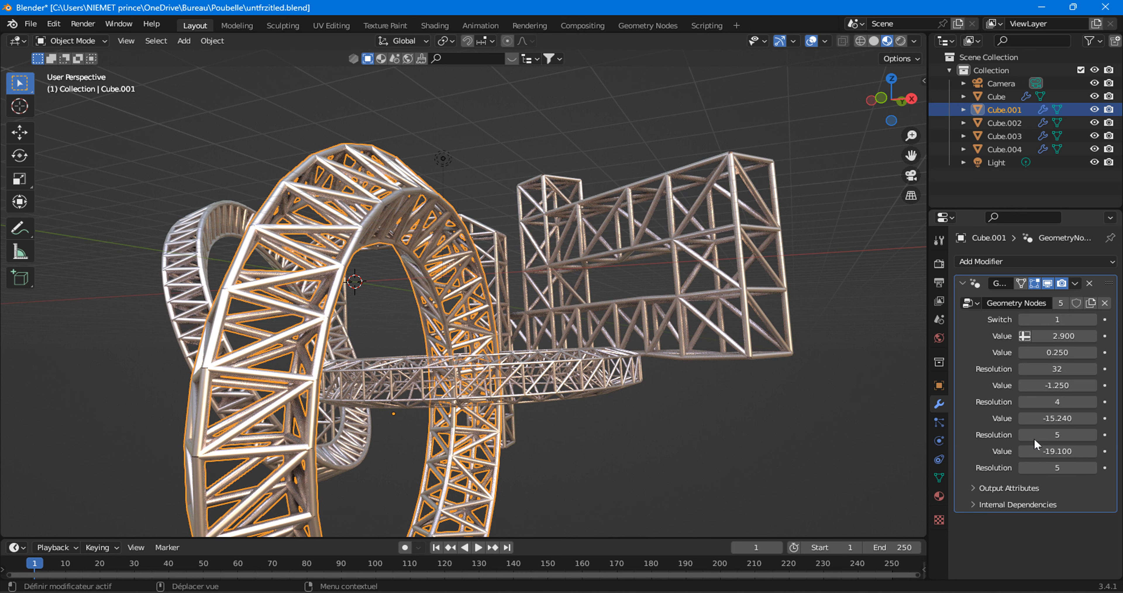
left_click_drag(1058, 451, 1034, 471)
left_click(1095, 472)
left_click(1024, 470)
left_click(1025, 470)
left_click(1024, 471)
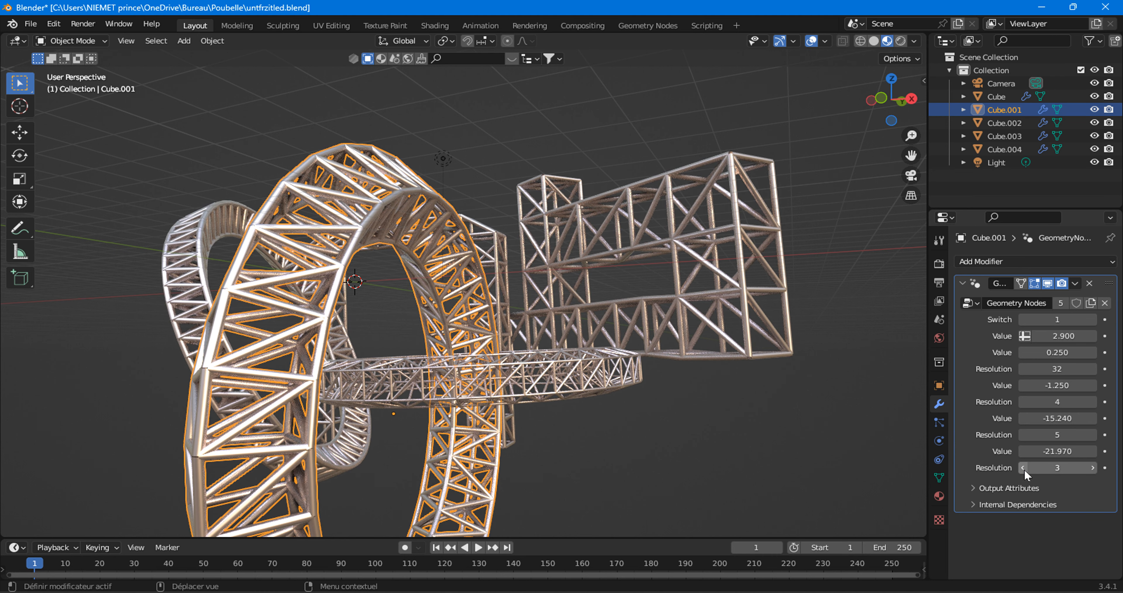
left_click(1024, 470)
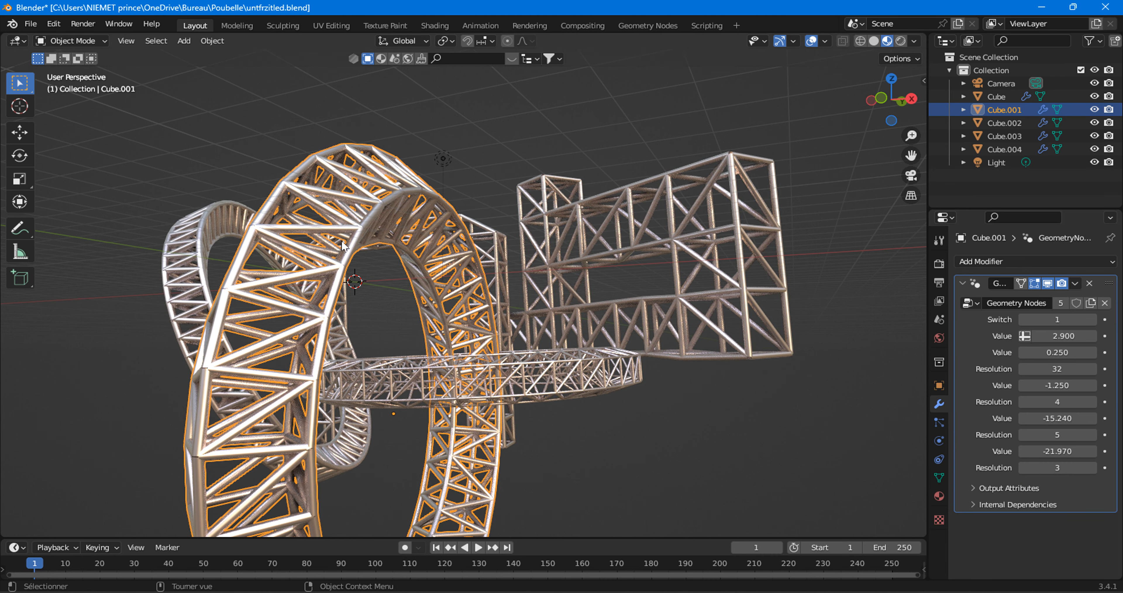
middle_click_drag(420, 320, 405, 269)
Start a new General file without saving the changes to the truss scene.
left_click(30, 24)
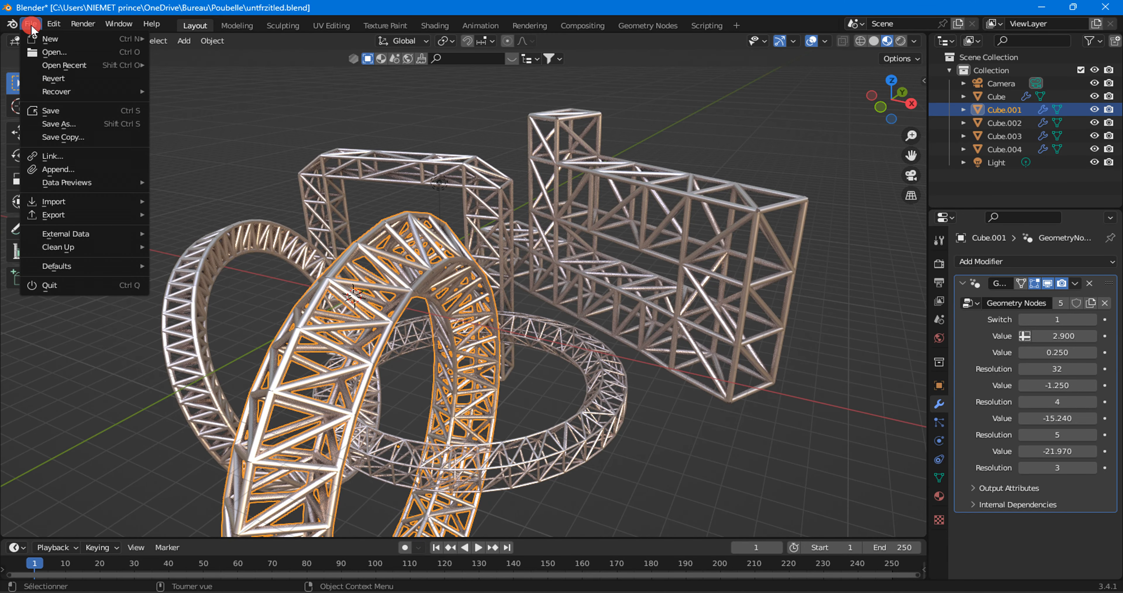
mouse_move(87, 38)
left_click(173, 38)
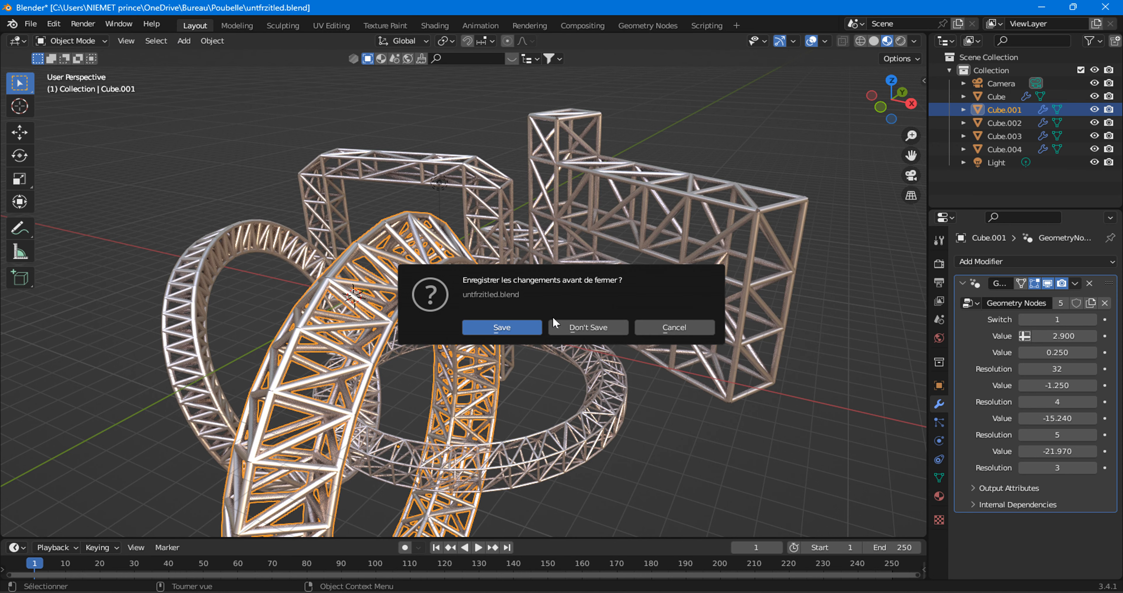
left_click(618, 324)
Switch to the Geometry Nodes workspace and create a new geometry node tree for the default cube.
scroll(423, 288, "up", 4)
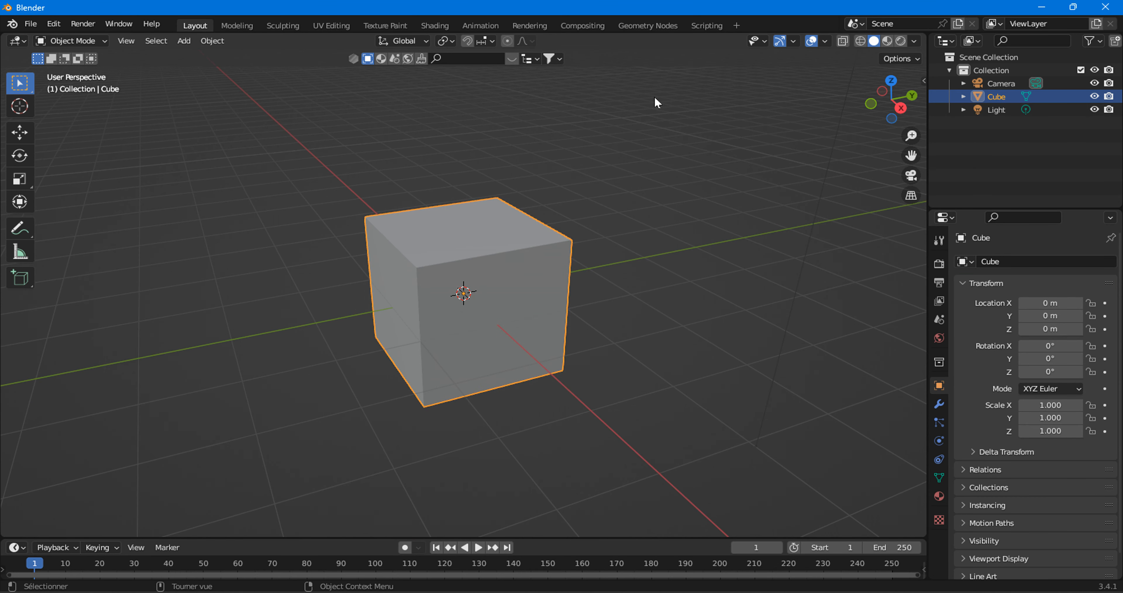
left_click(640, 25)
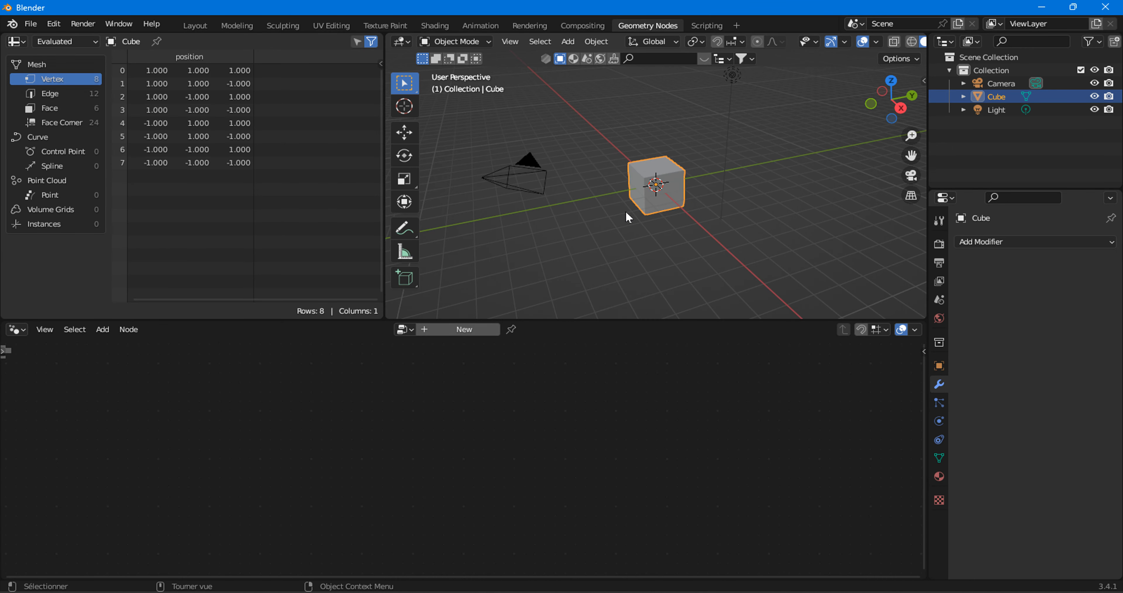
left_click(470, 331)
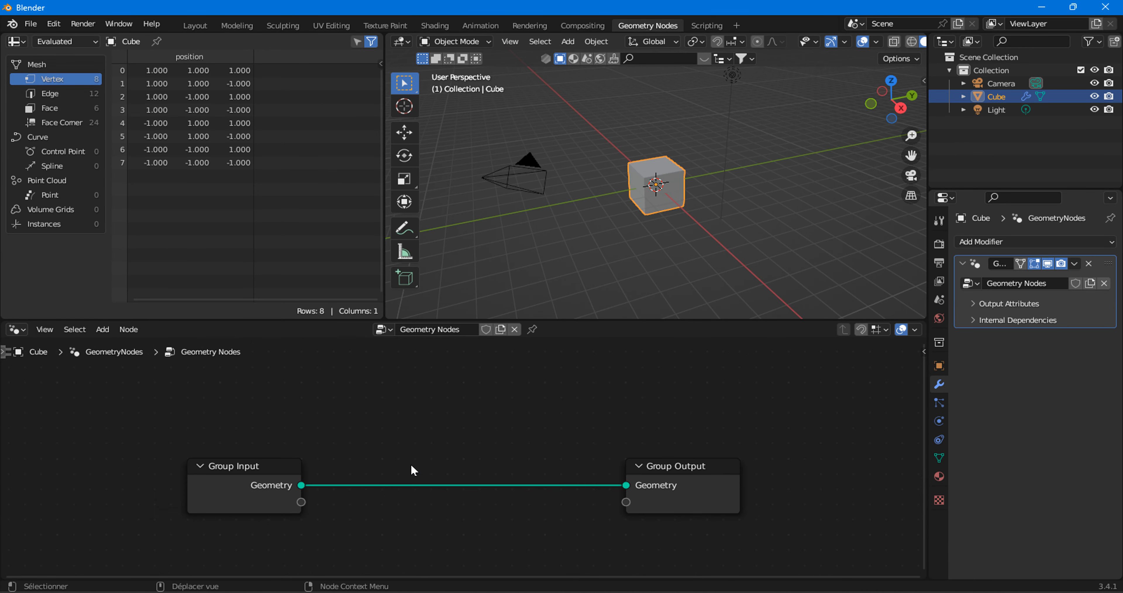
Cut the link between Group Input and Group Output and move the Group Input node below Group Output.
middle_click_drag(448, 456, 474, 406)
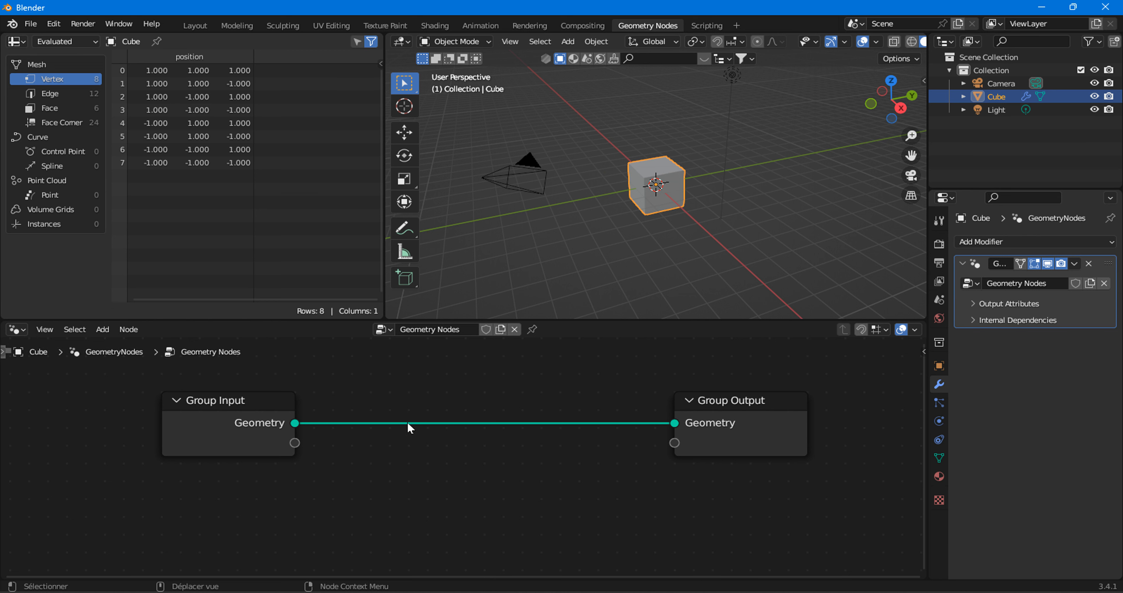
right_click_drag(446, 368, 403, 464, "ctrl")
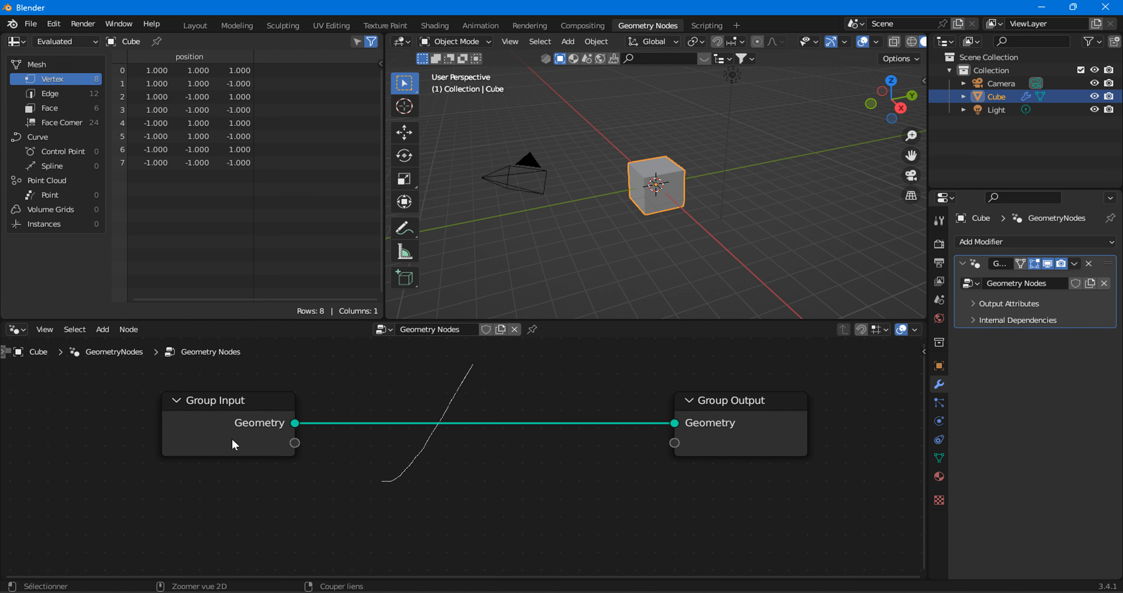
left_click_drag(228, 415, 679, 526)
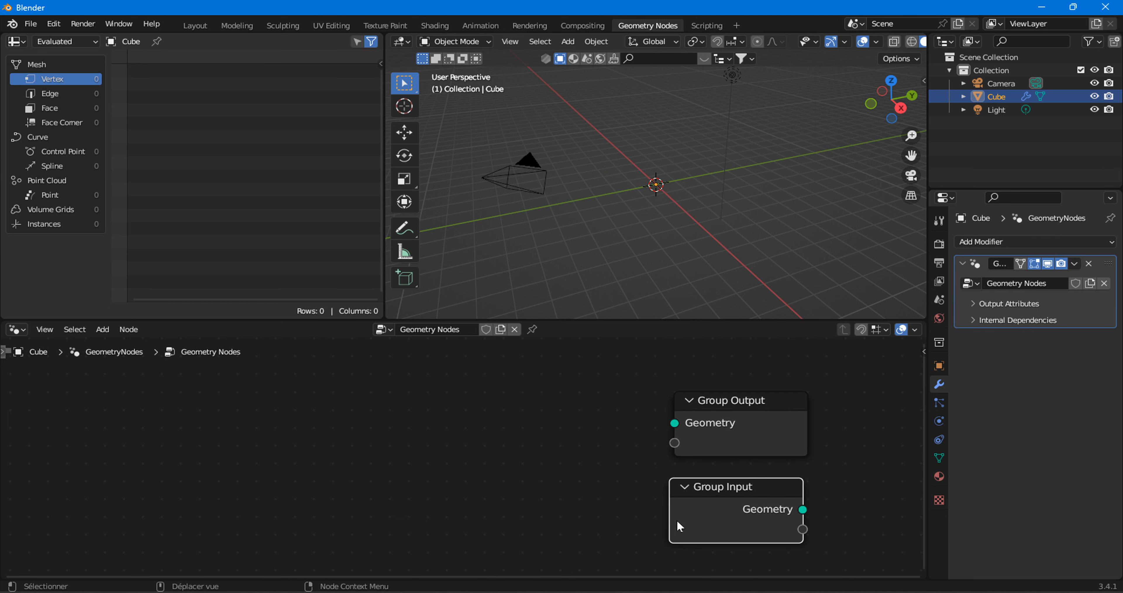
Add a Curve Circle primitive node to the empty area of the node tree.
left_click(103, 329)
mouse_move(117, 268)
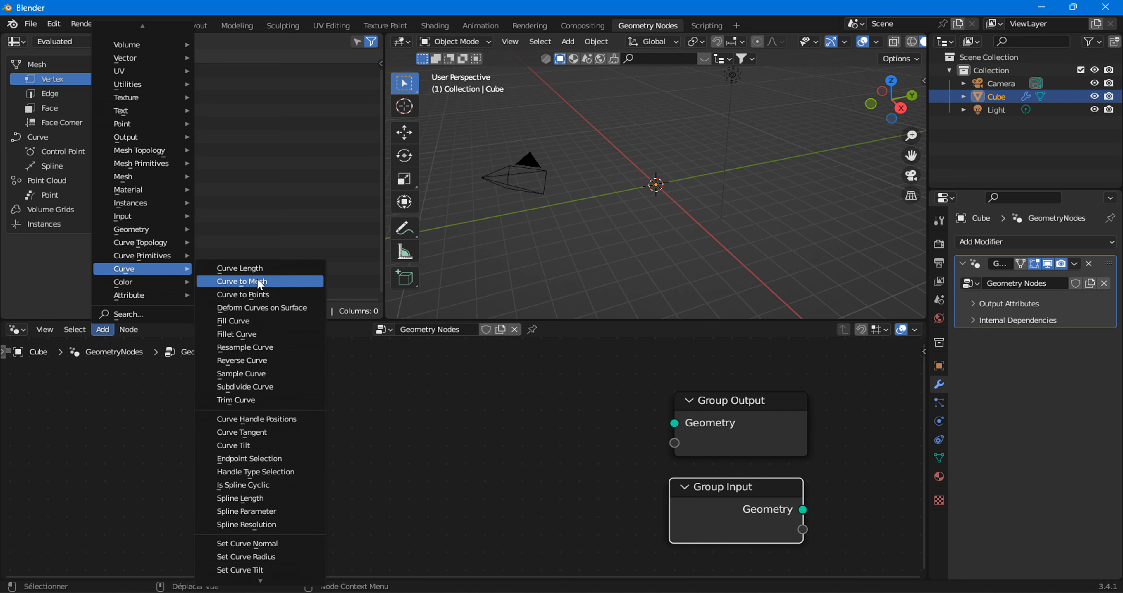
mouse_move(150, 255)
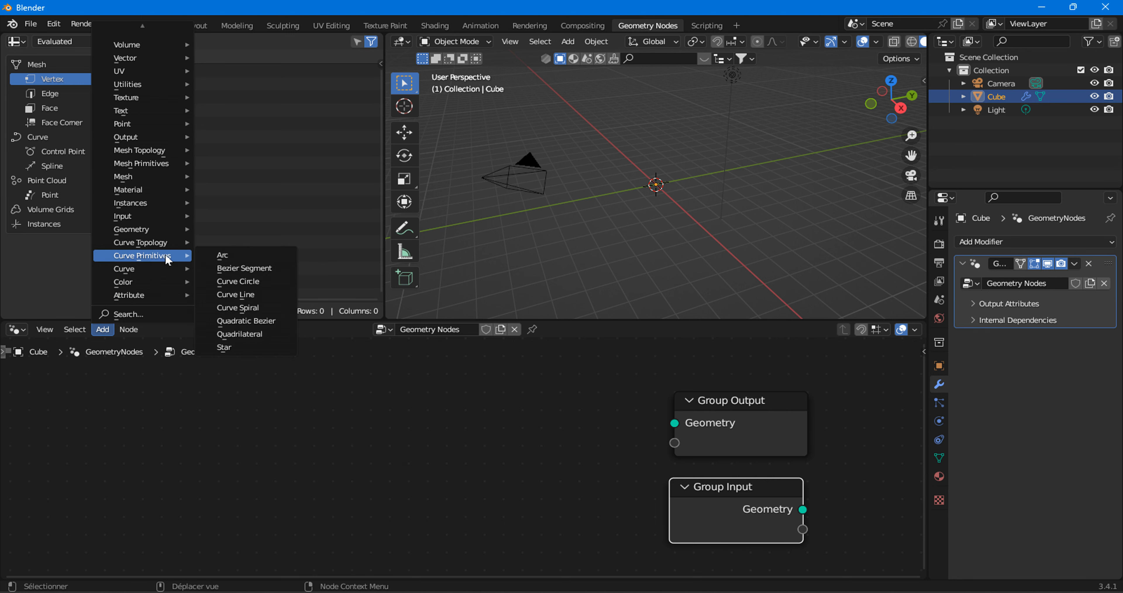
left_click(237, 281)
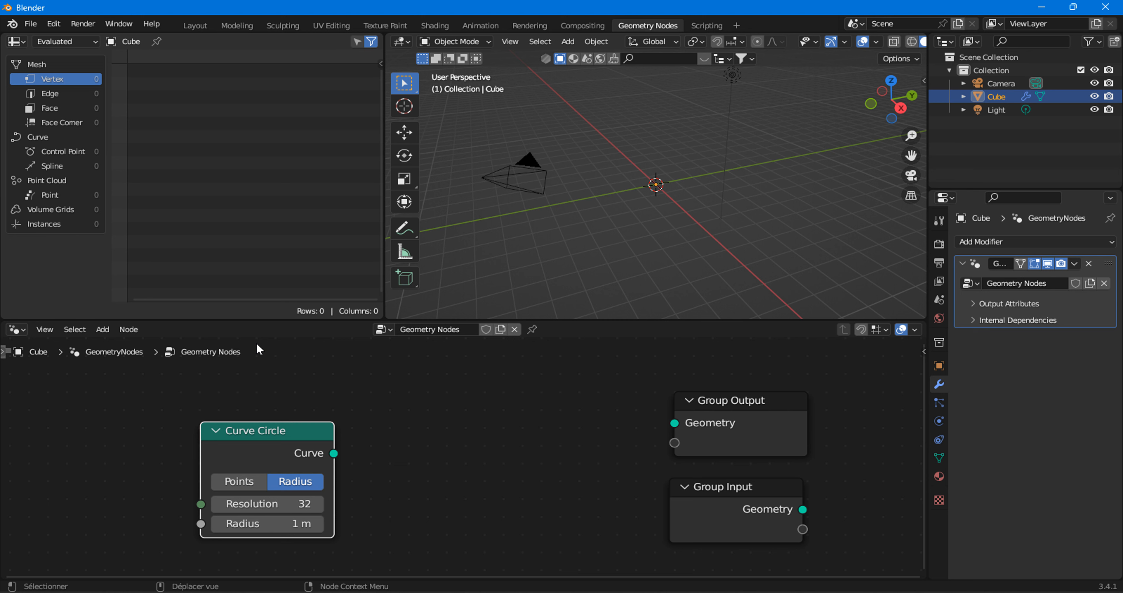
left_click(100, 333)
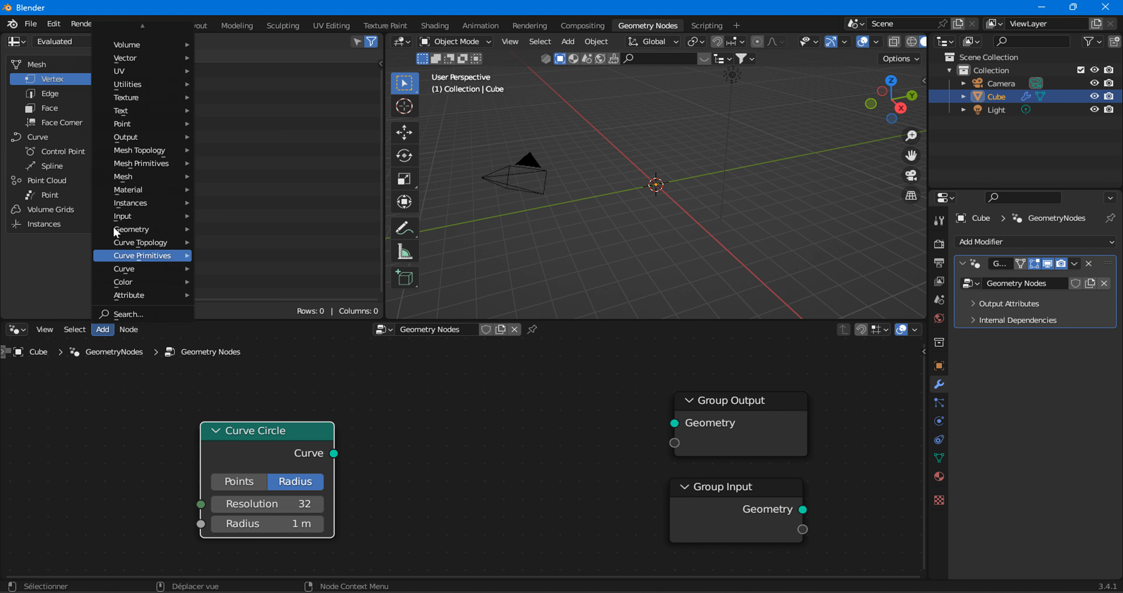
mouse_move(139, 163)
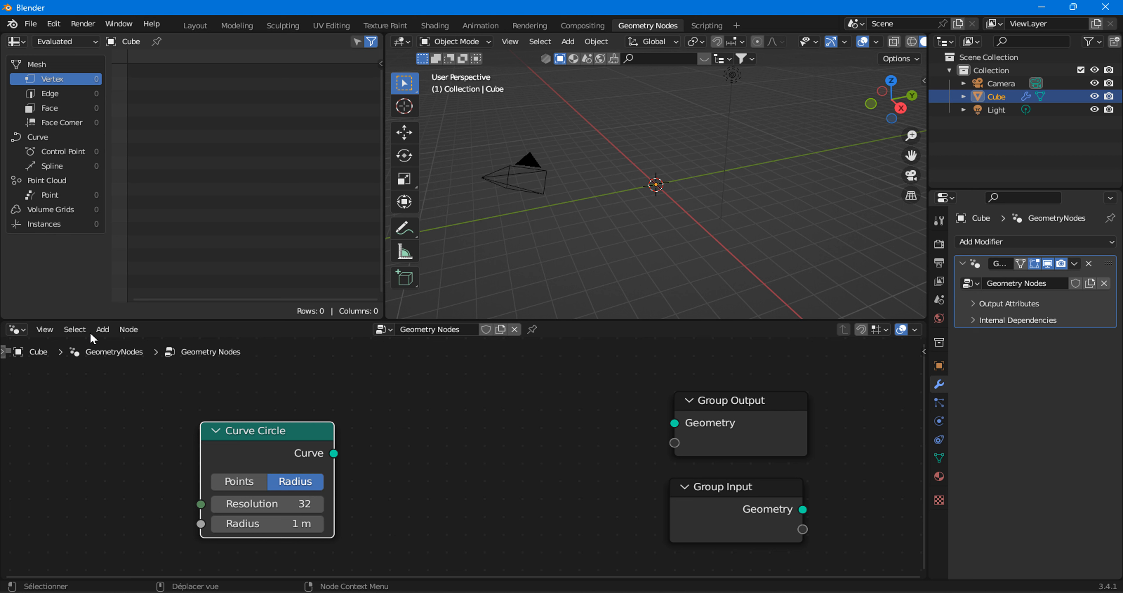
left_click(102, 330)
Connect the Curve Circle's Curve output to Group Output's Geometry input and spread the nodes apart.
left_click_drag(333, 453, 675, 423)
scroll(671, 175, "up", 11)
left_click_drag(232, 452, 85, 422)
scroll(352, 492, "down", 5)
middle_click_drag(385, 487, 549, 454)
left_click_drag(338, 406, 239, 413)
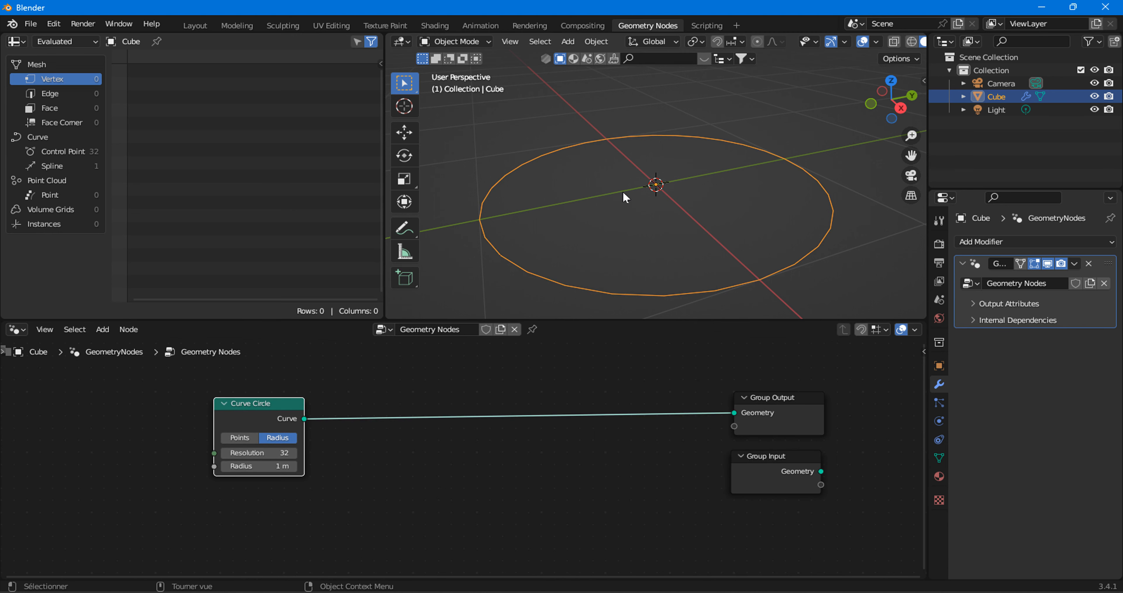
Insert a Curve to Mesh node on the link between Curve Circle and Group Output.
left_click(102, 329)
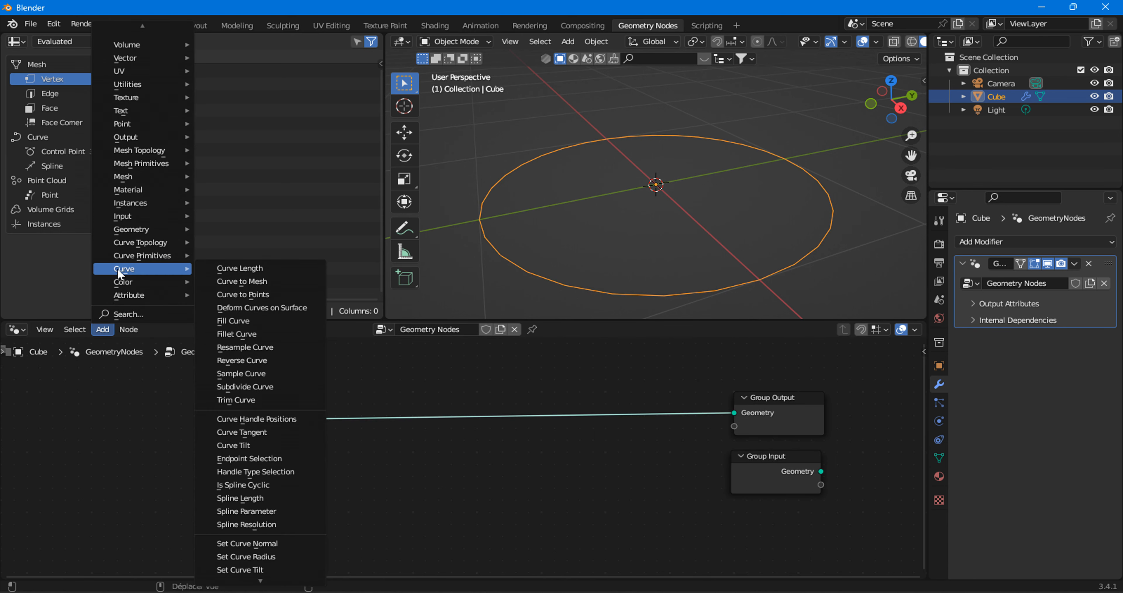
left_click(242, 282)
left_click(427, 400)
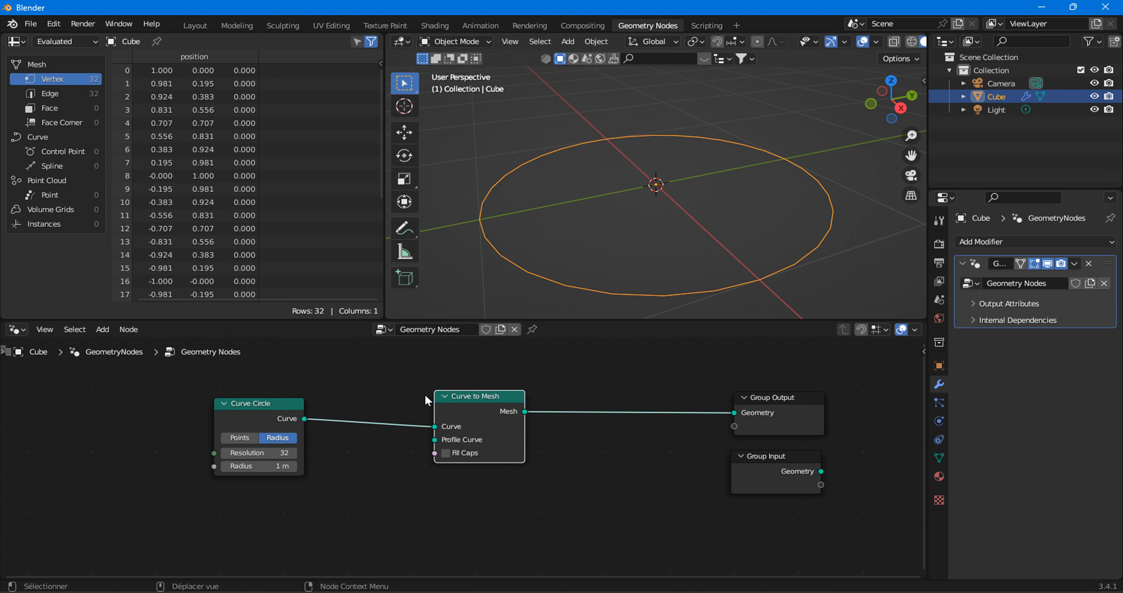
Add a second Curve Circle below the first and connect it to Curve to Mesh's Profile Curve input.
left_click(102, 329)
left_click(103, 329)
mouse_move(144, 256)
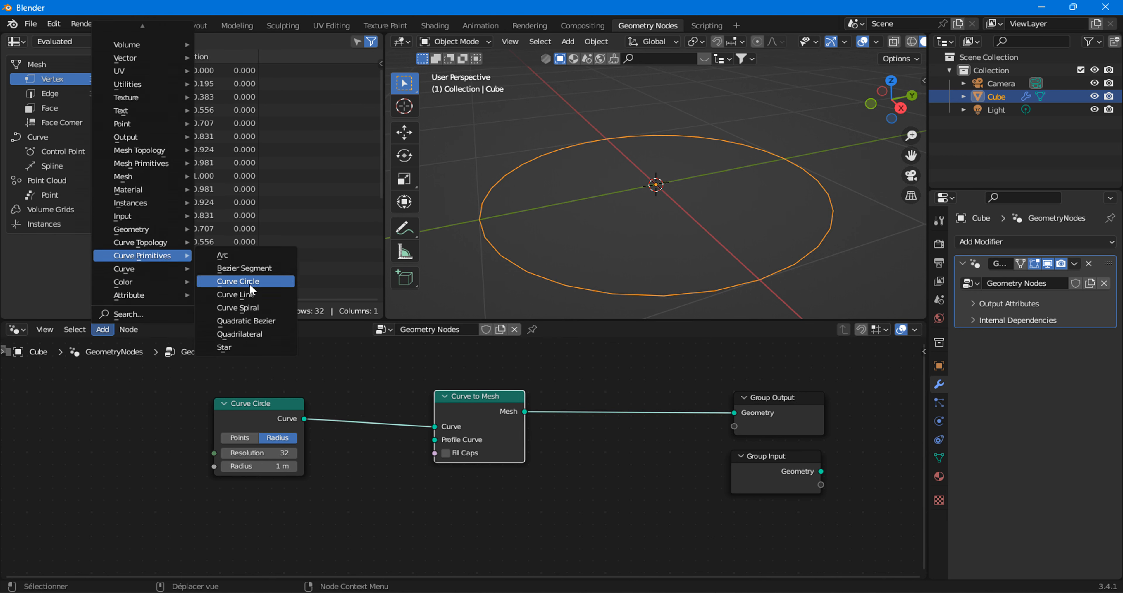
left_click(238, 281)
left_click(301, 492)
left_click_drag(312, 500, 436, 439)
Examine the torus mesh in wireframe viewport shading.
scroll(566, 224, "down", 5)
middle_click_drag(564, 226, 682, 169)
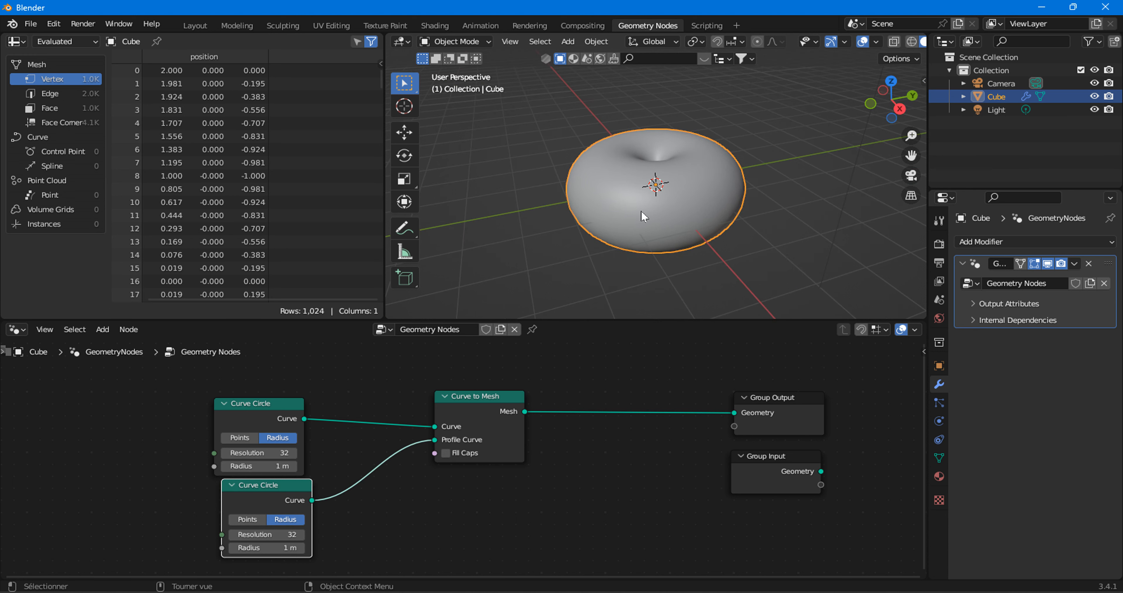
left_click(911, 42)
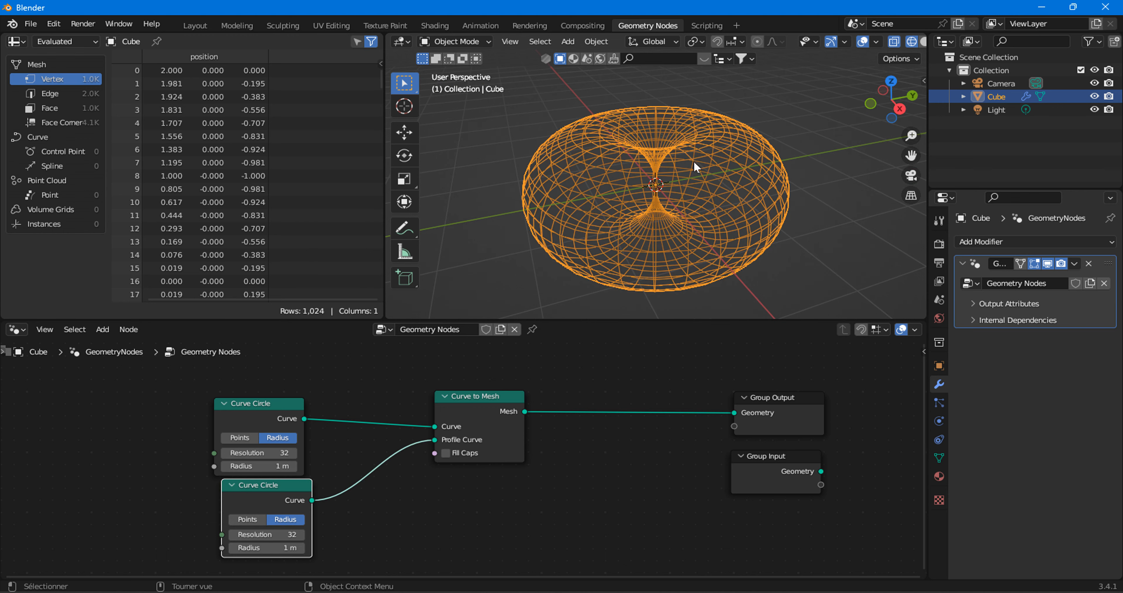
Set the profile Curve Circle's Resolution to 19 and return the viewport to solid shading.
middle_click_drag(322, 508, 330, 489)
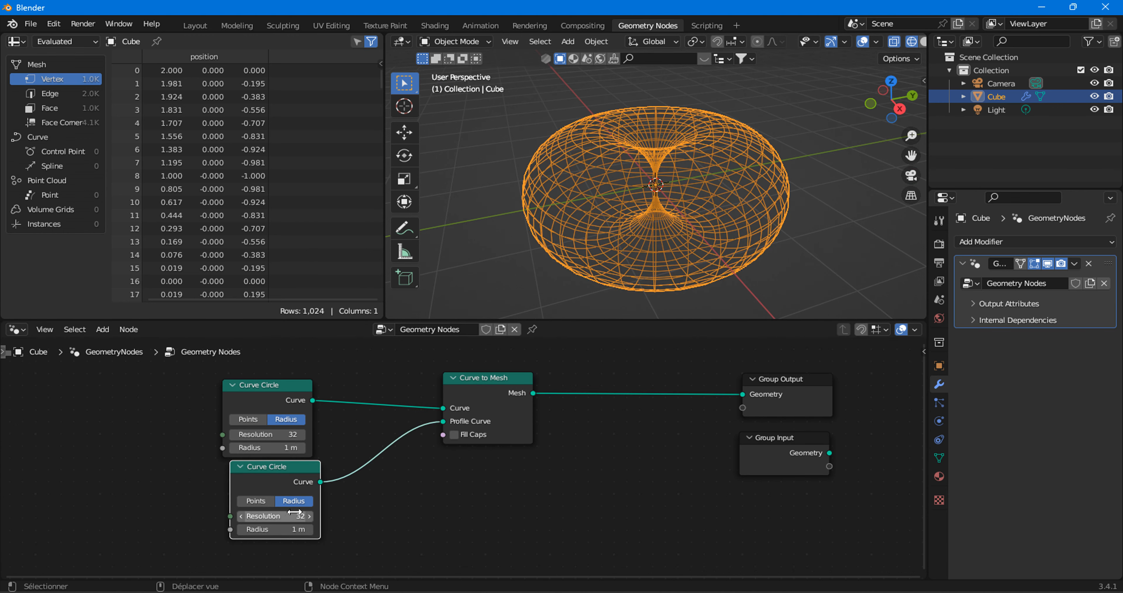
mouse_move(296, 515)
left_mouse_down()
mouse_move(266, 515)
mouse_move(283, 514)
left_mouse_up()
scroll(885, 42, "down", 2)
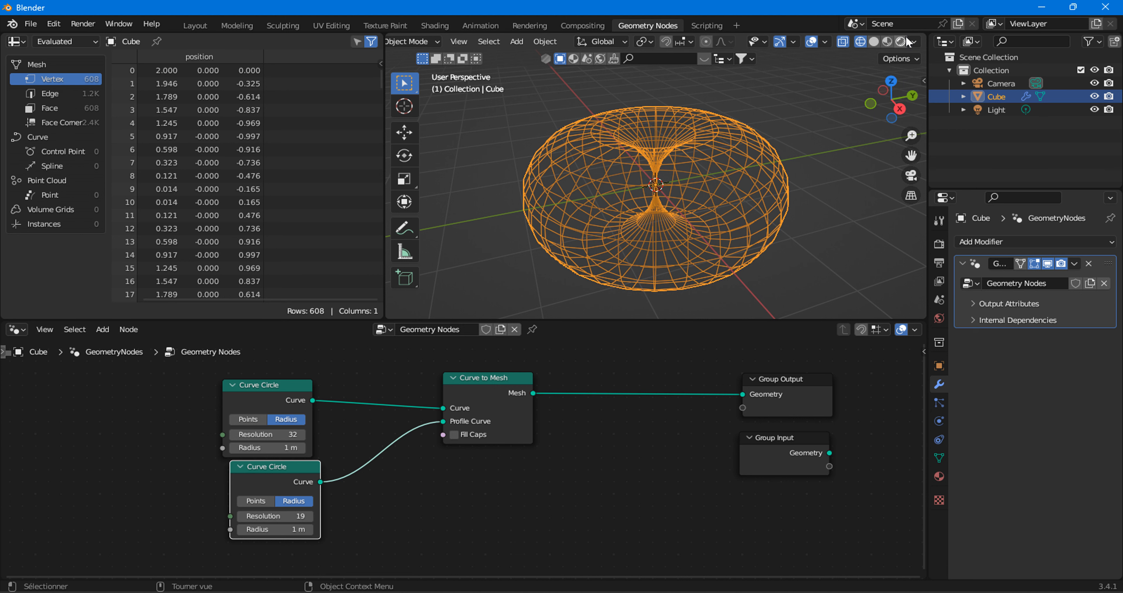
left_click(873, 42)
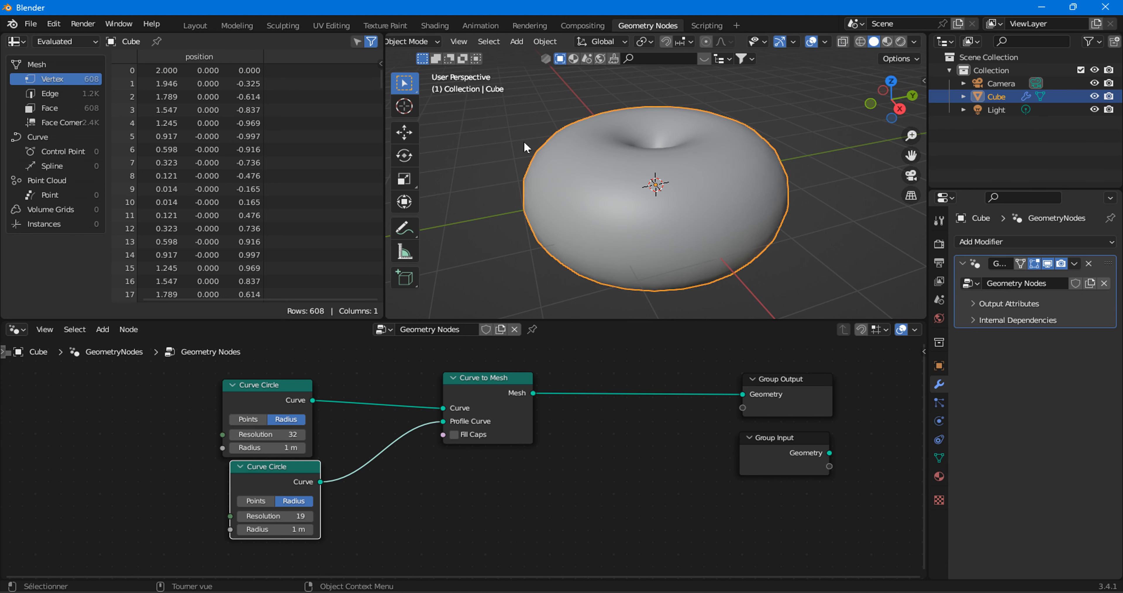
Set the profile Curve Circle's Radius to 0.1 m.
left_click_drag(295, 475, 395, 460)
scroll(556, 484, "up", 2)
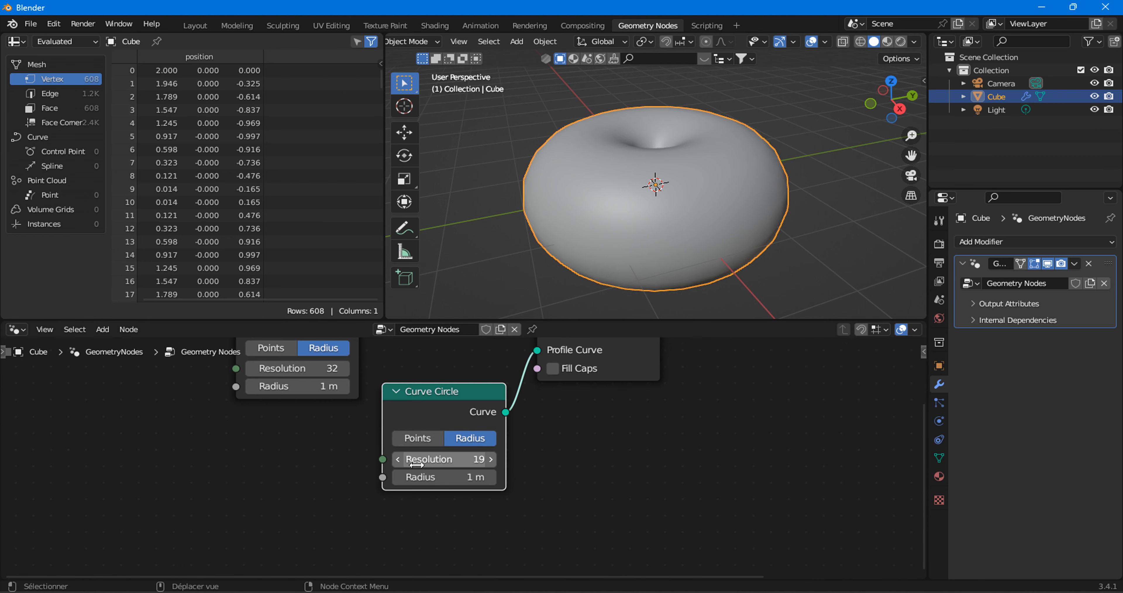
left_click_drag(486, 478, 410, 478)
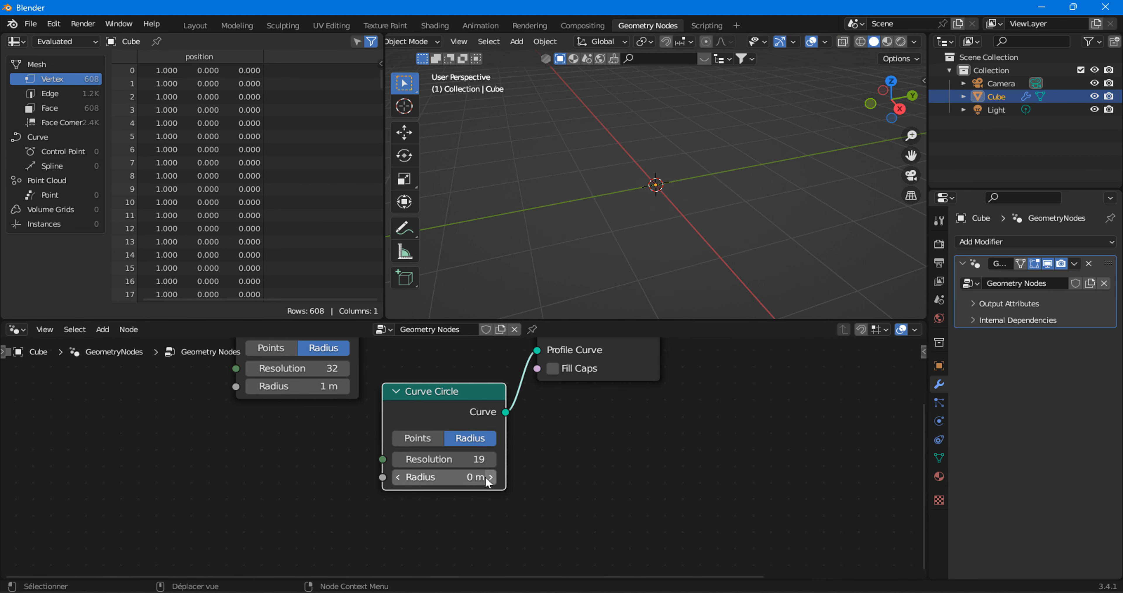
left_click(490, 480)
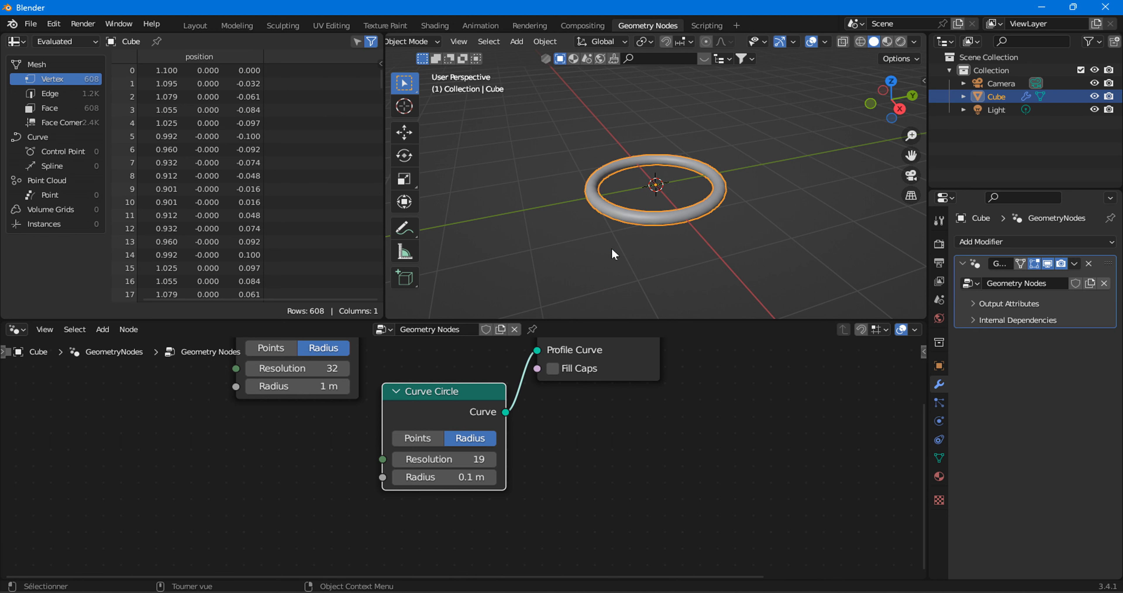
Arrange the two Curve Circle nodes and Curve to Mesh into a compact group, away from Group Output.
scroll(506, 427, "down", 3)
scroll(506, 427, "up", 1)
left_click(325, 408)
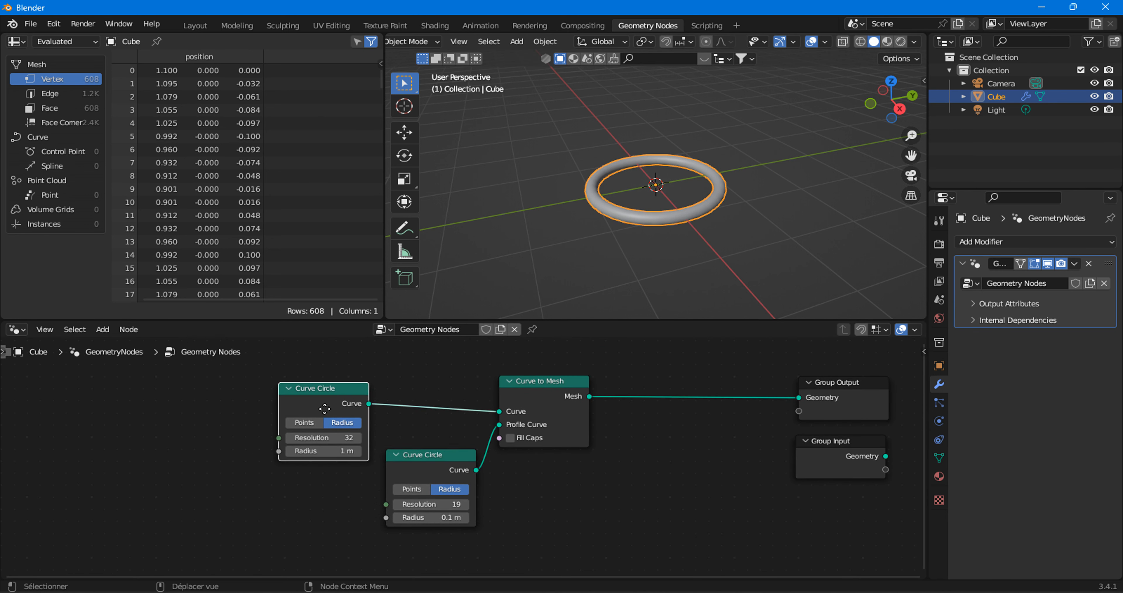
left_click_drag(325, 408, 426, 393)
left_click_drag(292, 385, 506, 528)
left_click_drag(548, 402, 442, 420)
Display the thin ring in wireframe viewport shading.
scroll(582, 247, "up", 4)
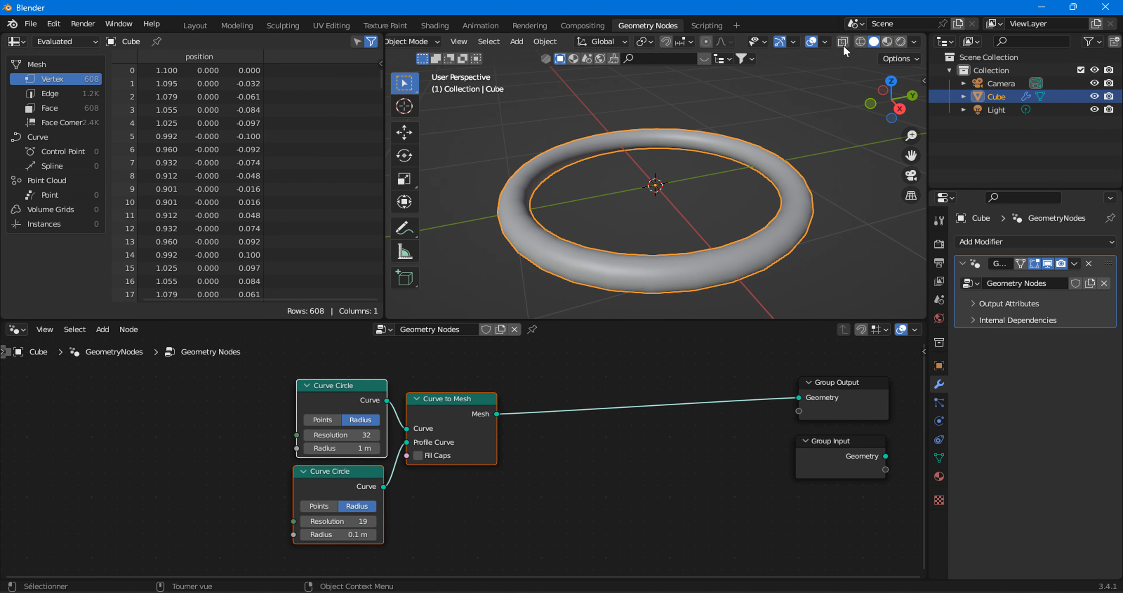
left_click(860, 41)
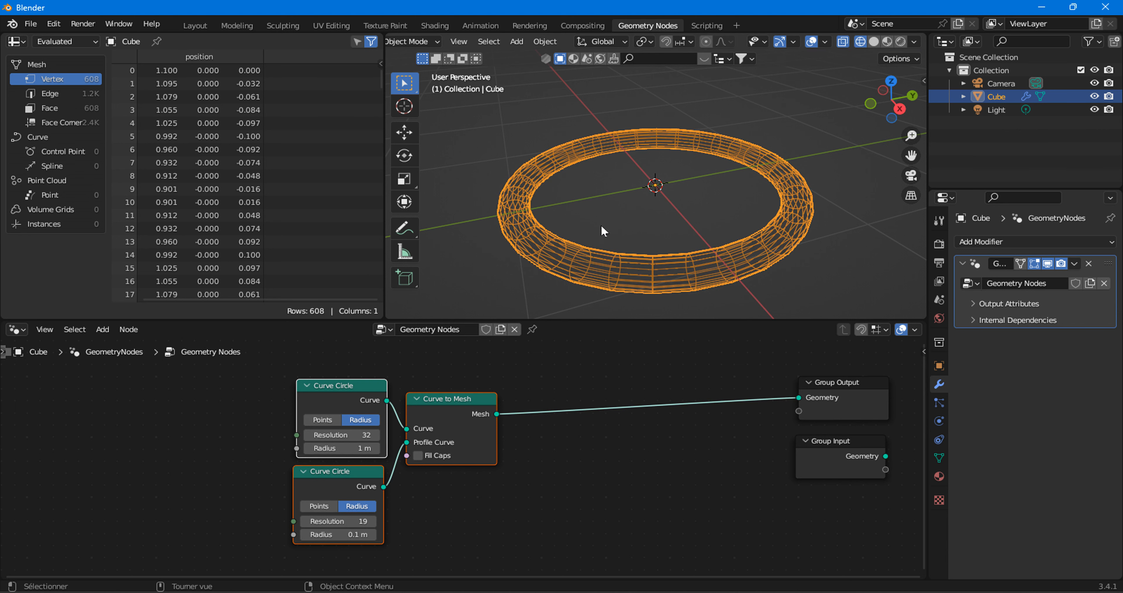
Shift the existing nodes away from Group Output and insert a Triangulate node after Curve to Mesh.
left_click_drag(463, 425, 395, 428)
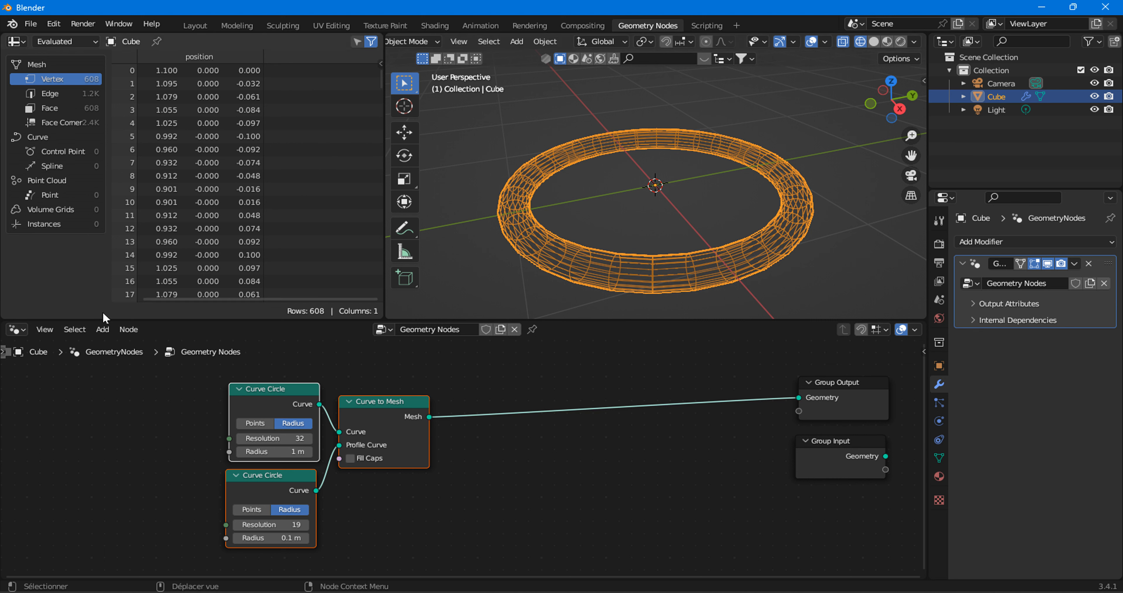
left_click(103, 329)
mouse_move(386, 431)
left_mouse_down()
mouse_move(366, 421)
mouse_move(375, 430)
left_mouse_up()
left_click(102, 330)
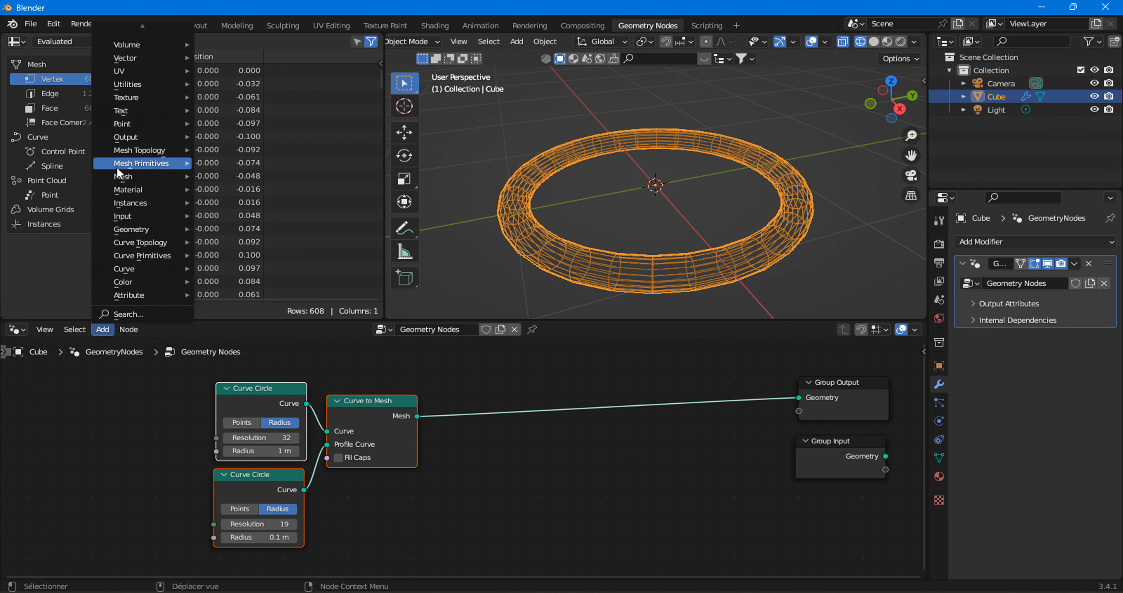
mouse_move(138, 177)
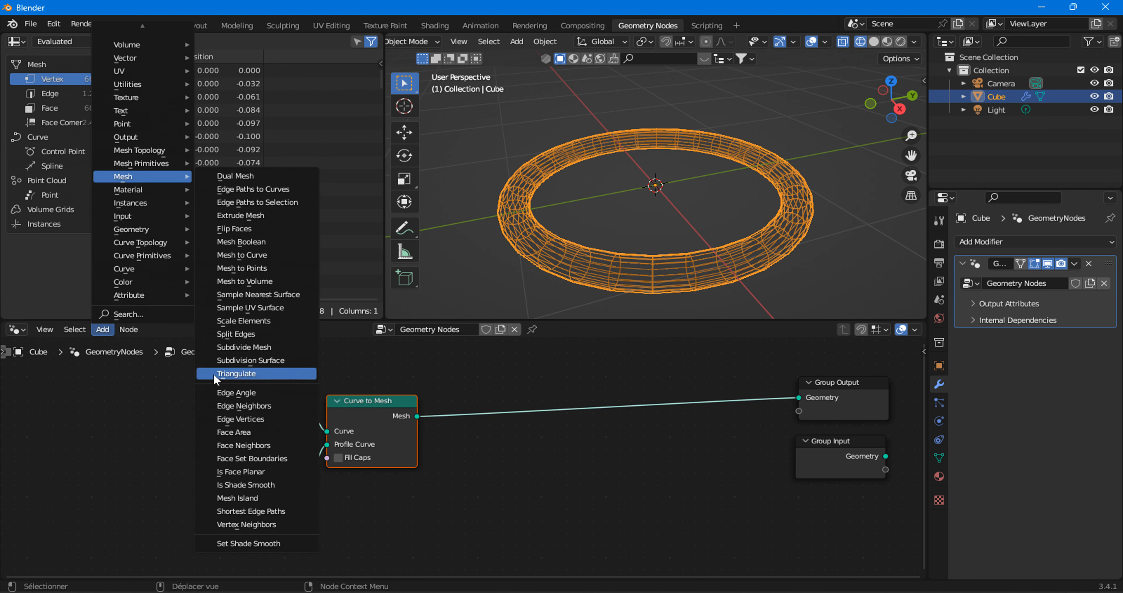
left_click(261, 374)
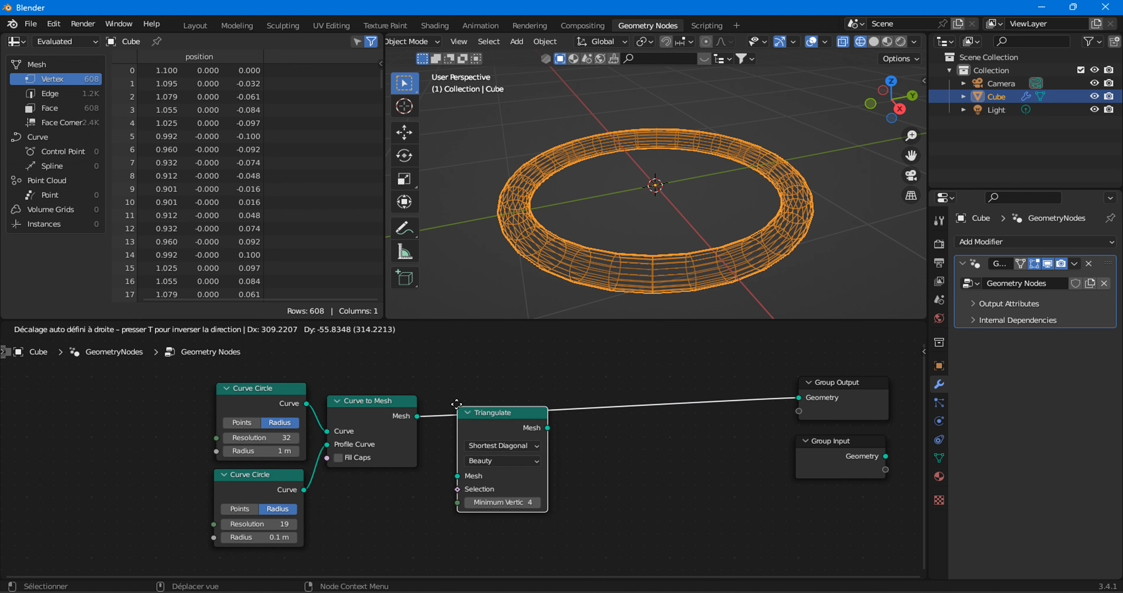
left_click(482, 406)
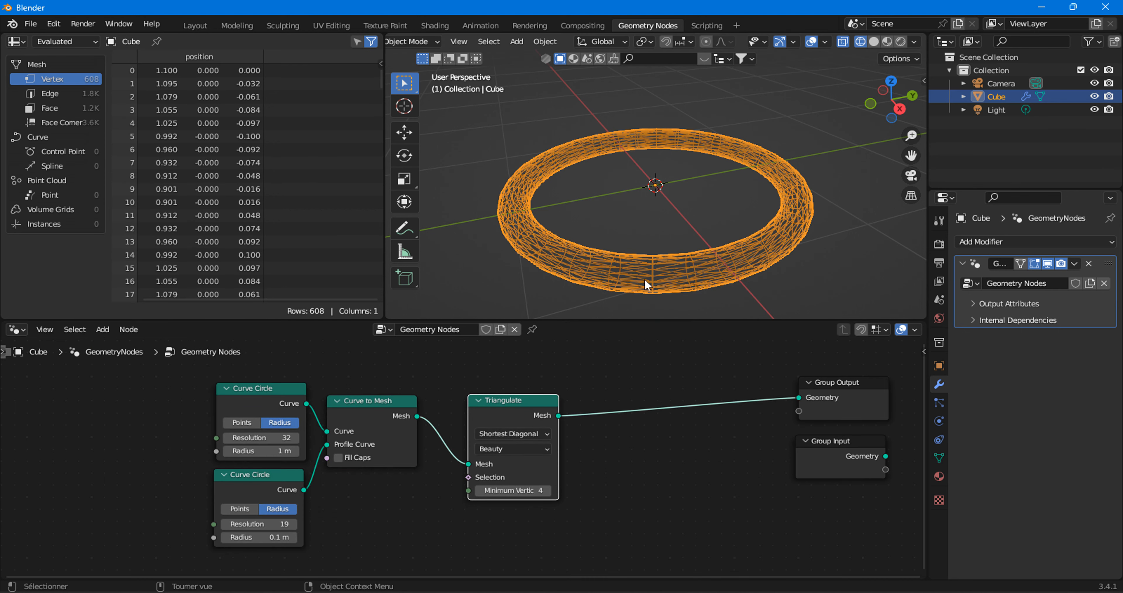
Set the profile Curve Circle's Radius to 0.2 m and return the viewport to solid shading.
scroll(647, 283, "up", 3)
middle_click_drag(664, 278, 679, 257)
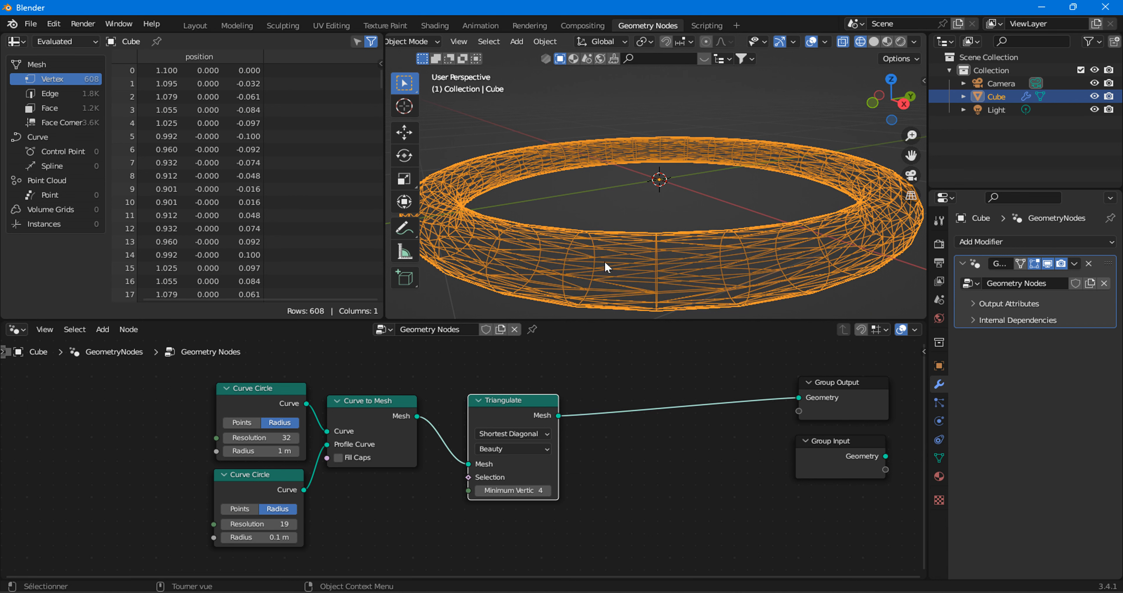
left_click(293, 537)
scroll(473, 312, "down", 4)
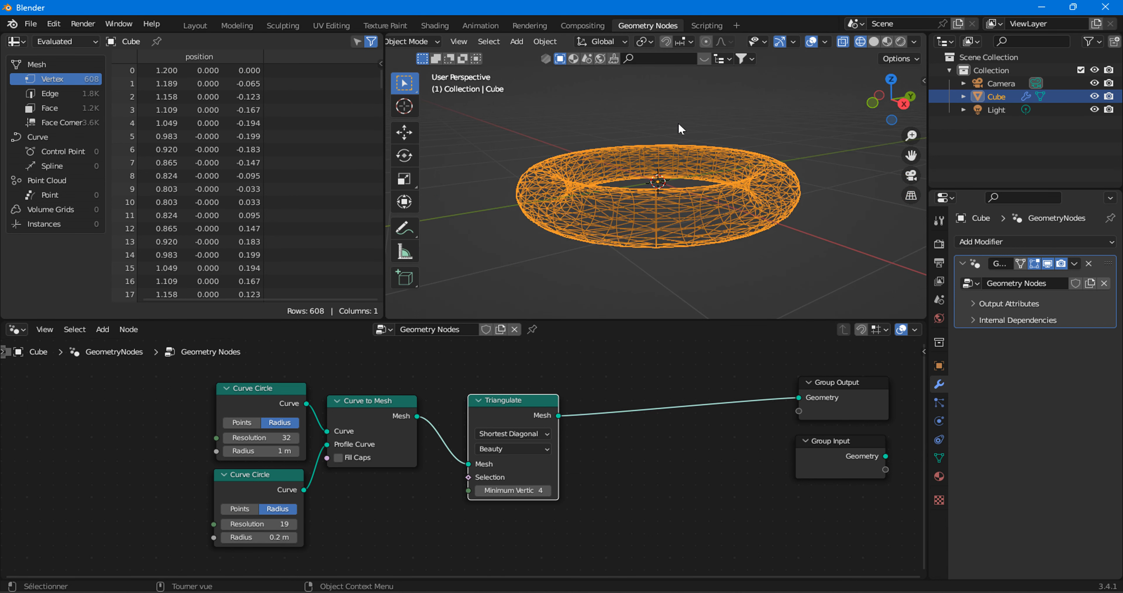
left_click(874, 41)
mouse_move(699, 204)
middle_mouse_down()
mouse_move(690, 248)
mouse_move(691, 203)
middle_mouse_up()
Move the node chain farther from Group Output and insert a Mesh to Curve node after Triangulate.
left_click_drag(176, 404, 554, 496)
left_click_drag(512, 402, 342, 408)
left_click_drag(295, 459, 379, 431)
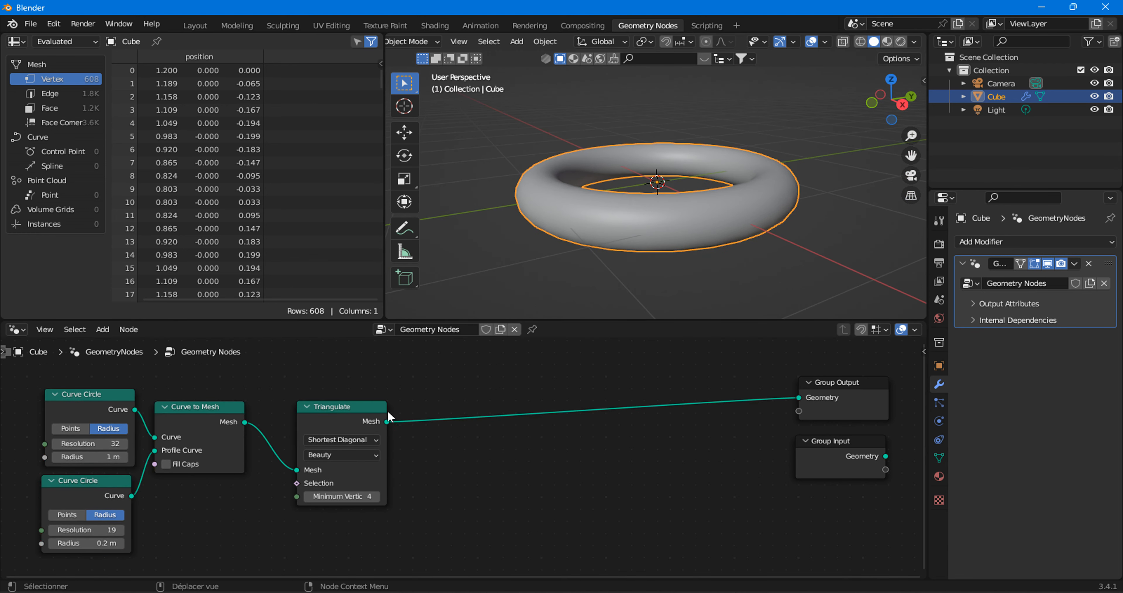
left_click(100, 328)
left_click(987, 241)
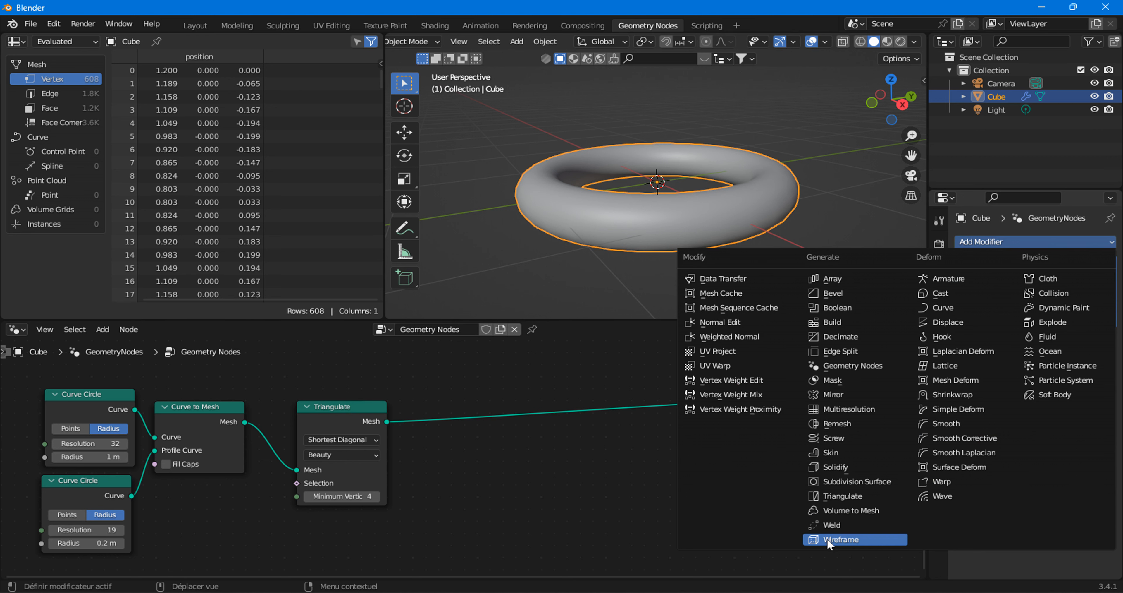
left_click(103, 329)
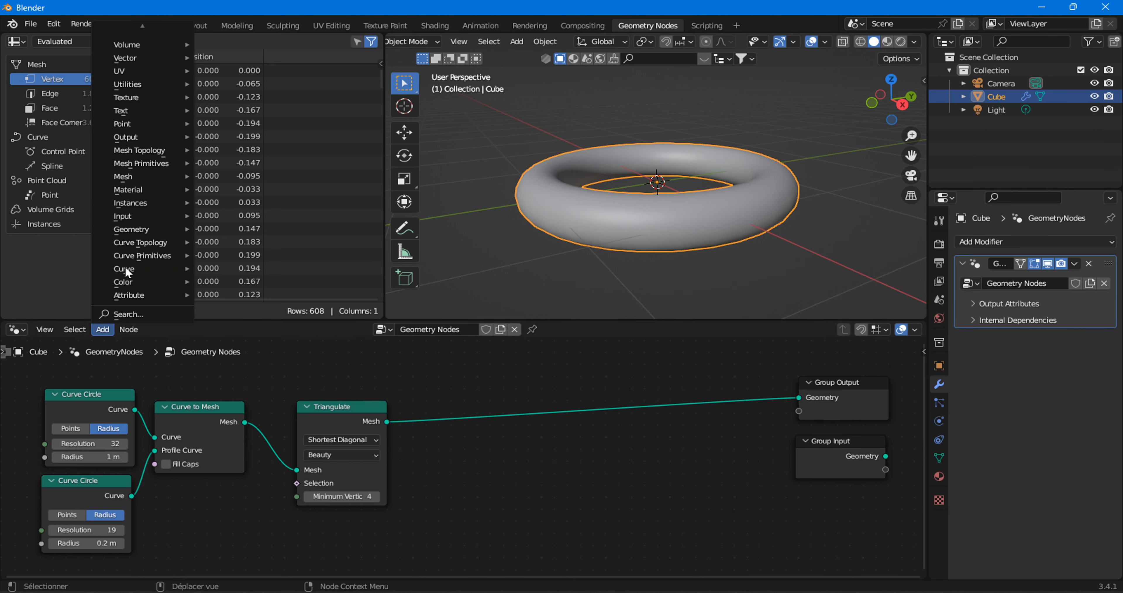
mouse_move(137, 176)
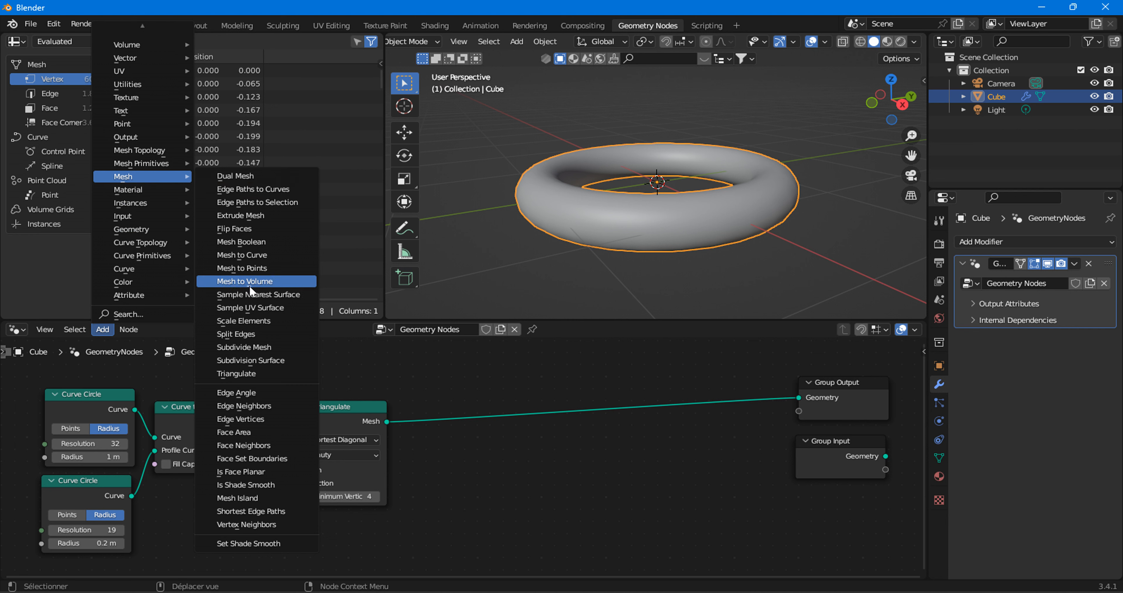
left_click(242, 255)
left_click(481, 403)
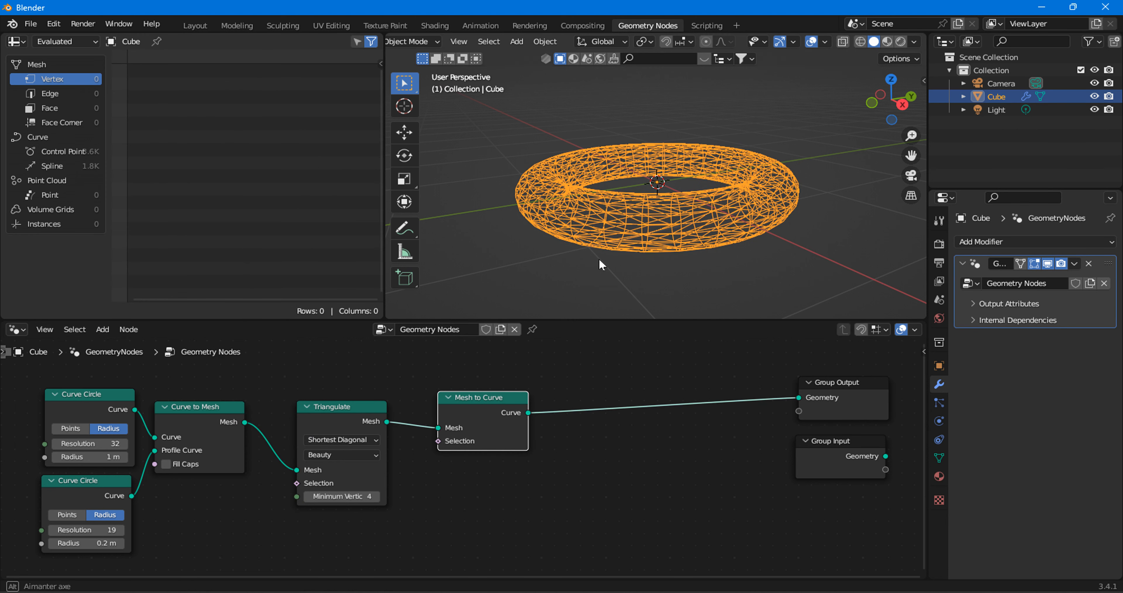
Align Mesh to Curve beside Triangulate and shift the whole chain farther from Group Output.
middle_click_drag(599, 258, 744, 215)
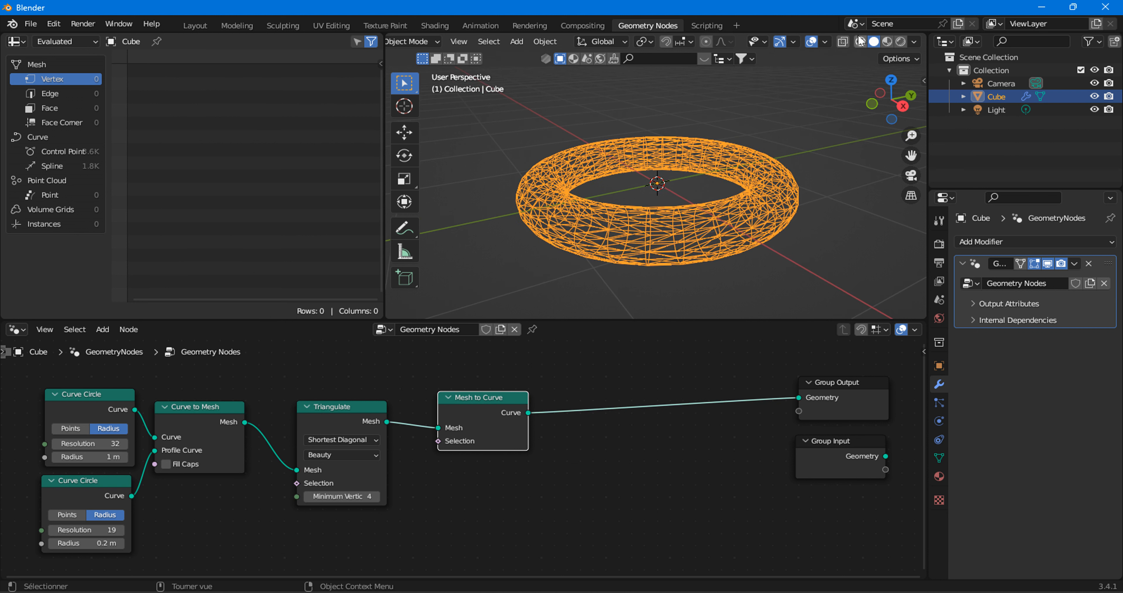
left_click(874, 42)
left_click(814, 251)
left_click(647, 235)
left_click_drag(469, 412, 459, 420)
left_click_drag(69, 375, 449, 512)
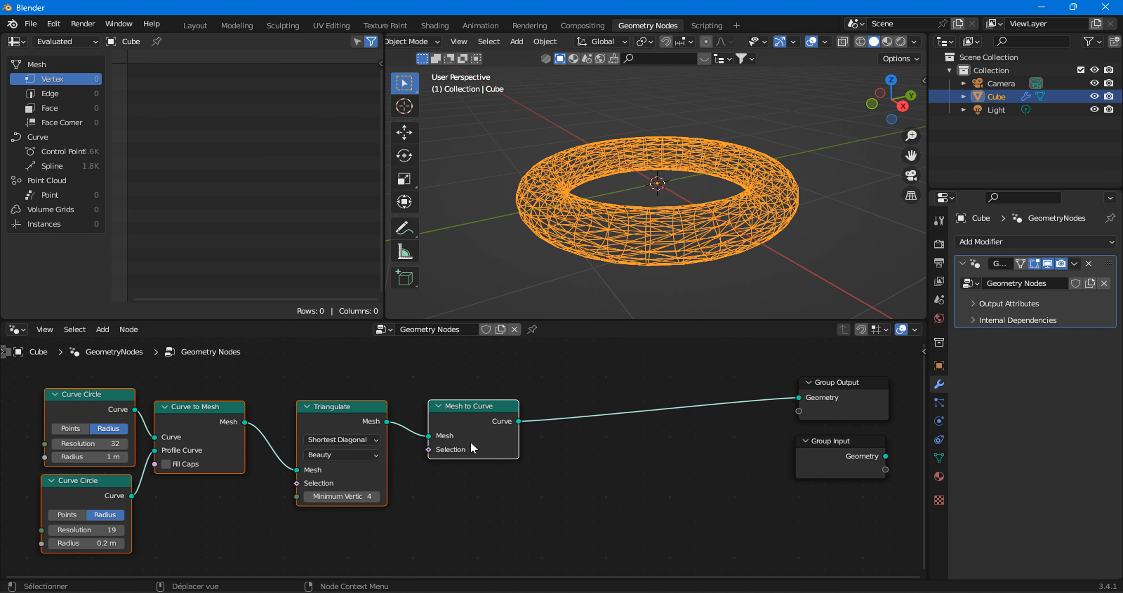
left_click_drag(469, 444, 432, 441)
scroll(432, 440, "down", 2)
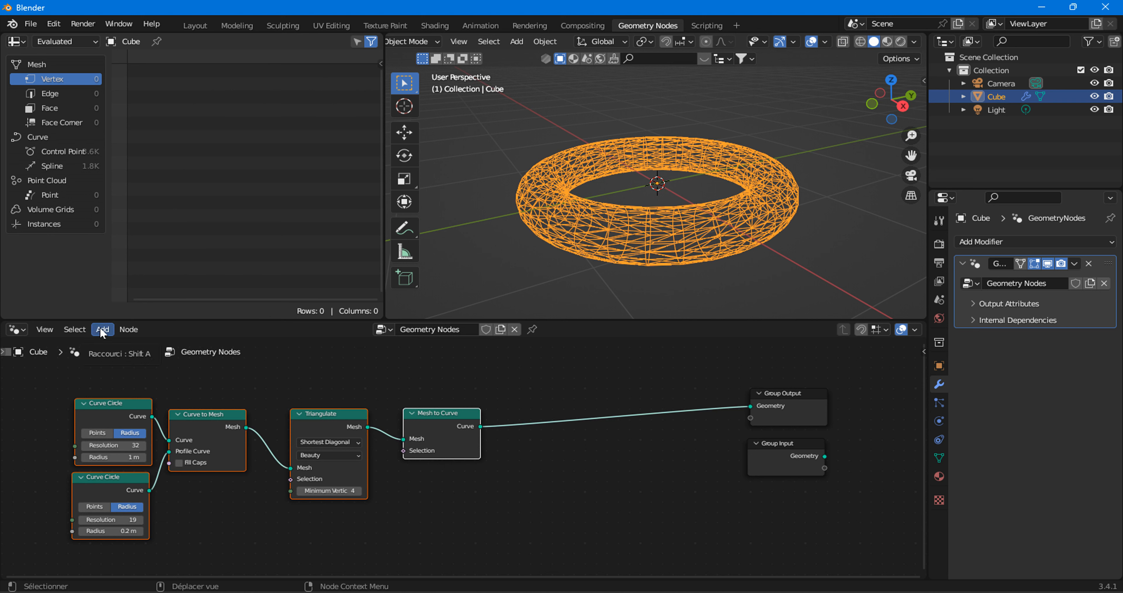
scroll(414, 429, "up", 2)
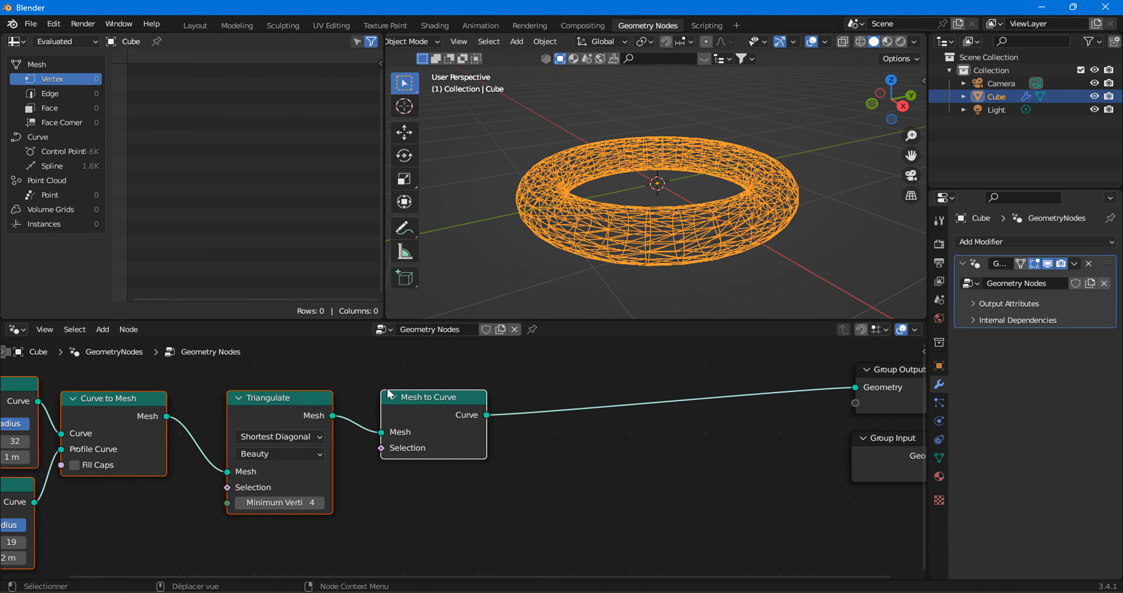
Insert a second Curve to Mesh node between Mesh to Curve and Group Output, and enable Fill Caps on both Curve to Mesh nodes.
left_click(105, 328)
mouse_move(142, 268)
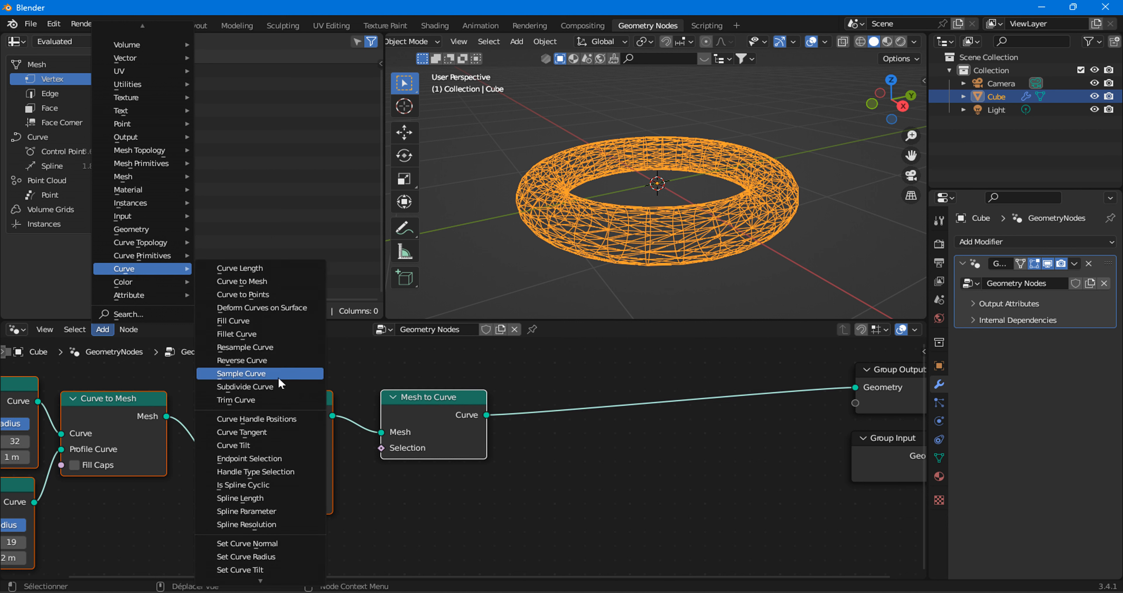
left_click(279, 283)
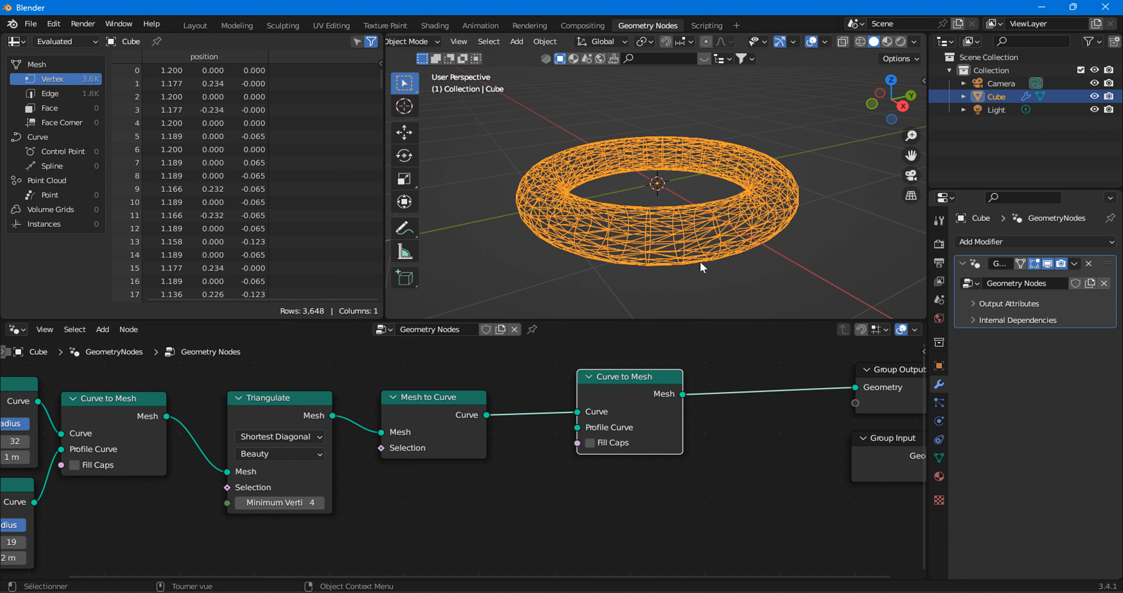
mouse_move(605, 410)
left_mouse_down()
mouse_move(619, 418)
mouse_move(602, 424)
left_mouse_up()
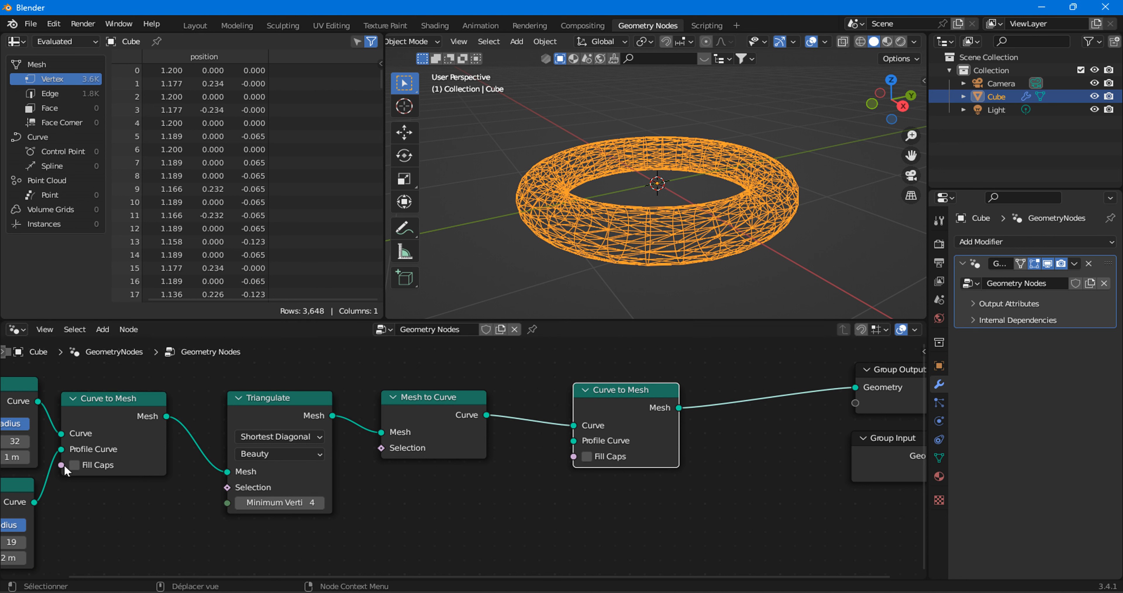
left_click(74, 464)
Add a Curve Circle below Mesh to Curve and connect it to the second Curve to Mesh's Profile Curve input.
left_click(108, 332)
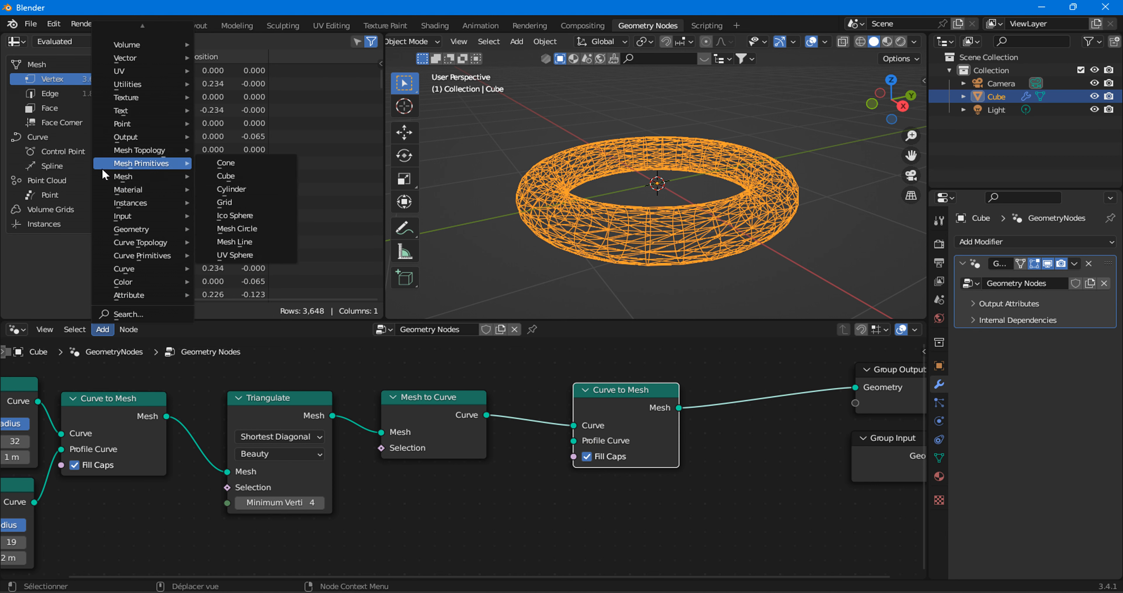
mouse_move(106, 179)
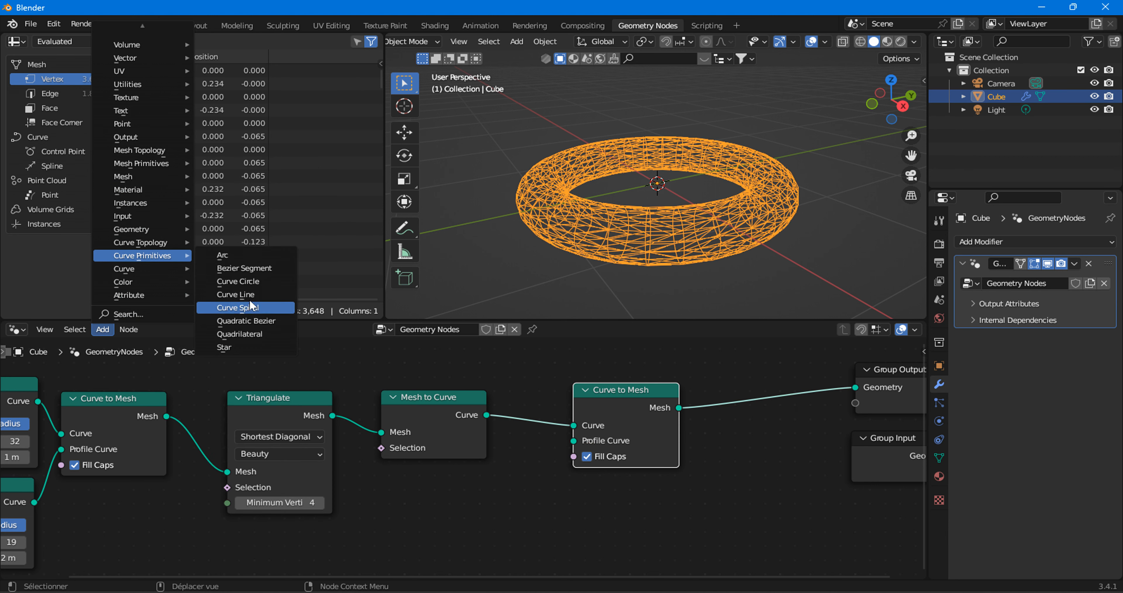
left_click(237, 281)
left_click(387, 468)
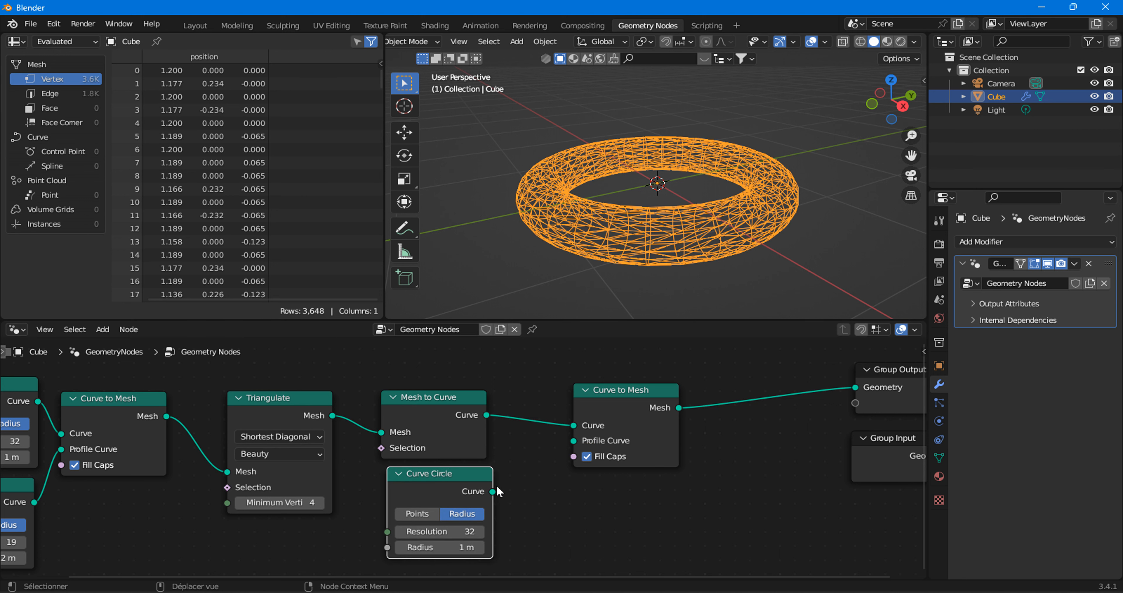
left_click_drag(440, 502, 573, 441)
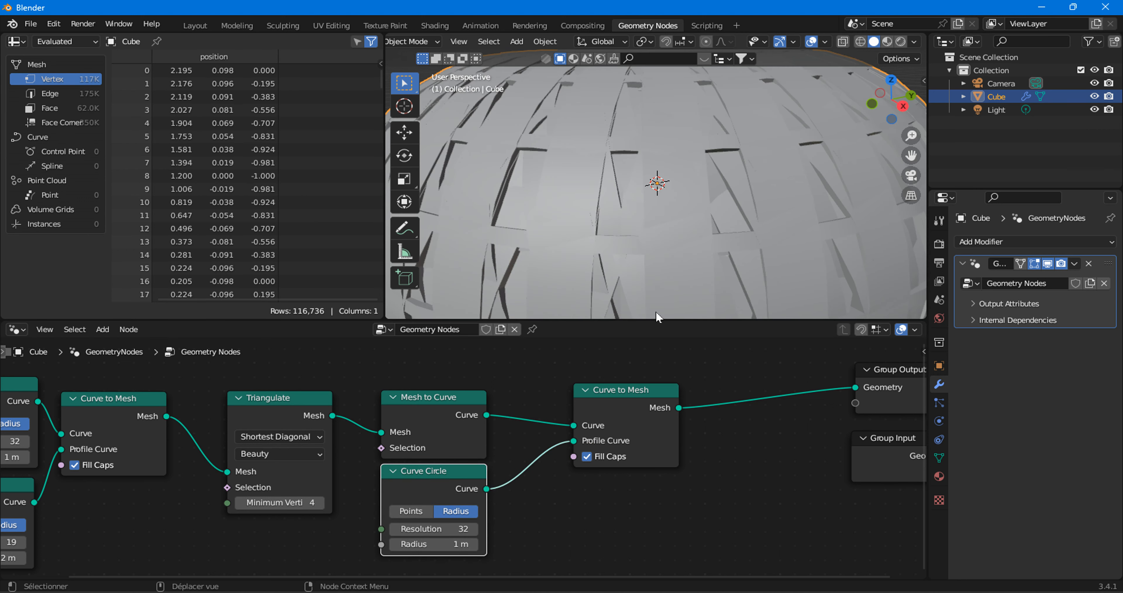
Set the new Curve Circle's Radius to 0.1 m.
scroll(636, 141, "down", 5)
middle_click_drag(635, 141, 646, 164)
middle_click_drag(579, 476, 610, 453)
left_click(484, 518)
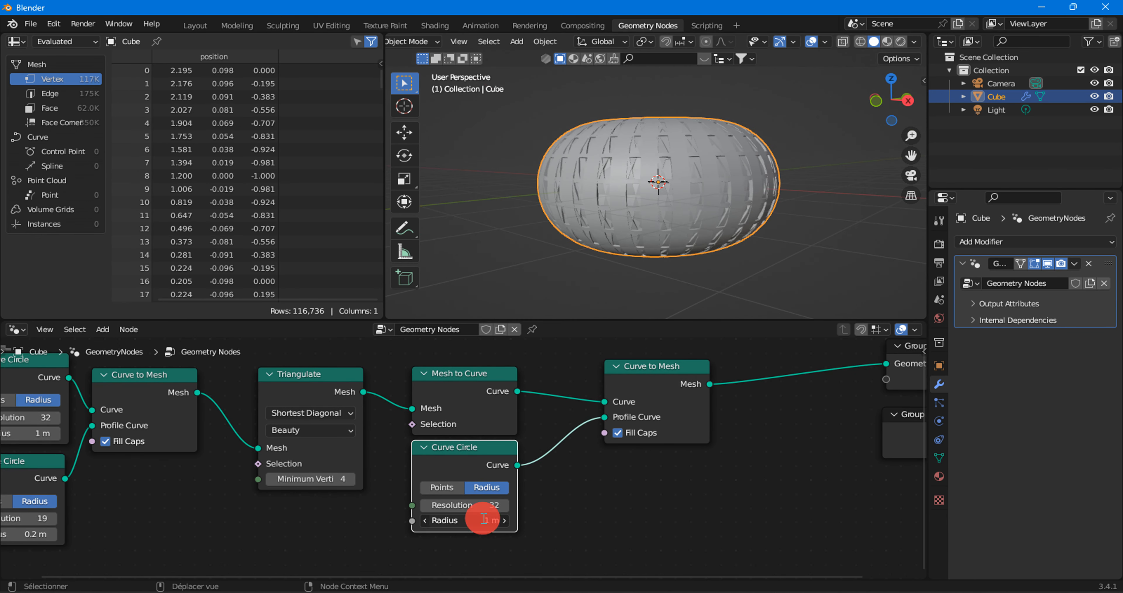
key("Return")
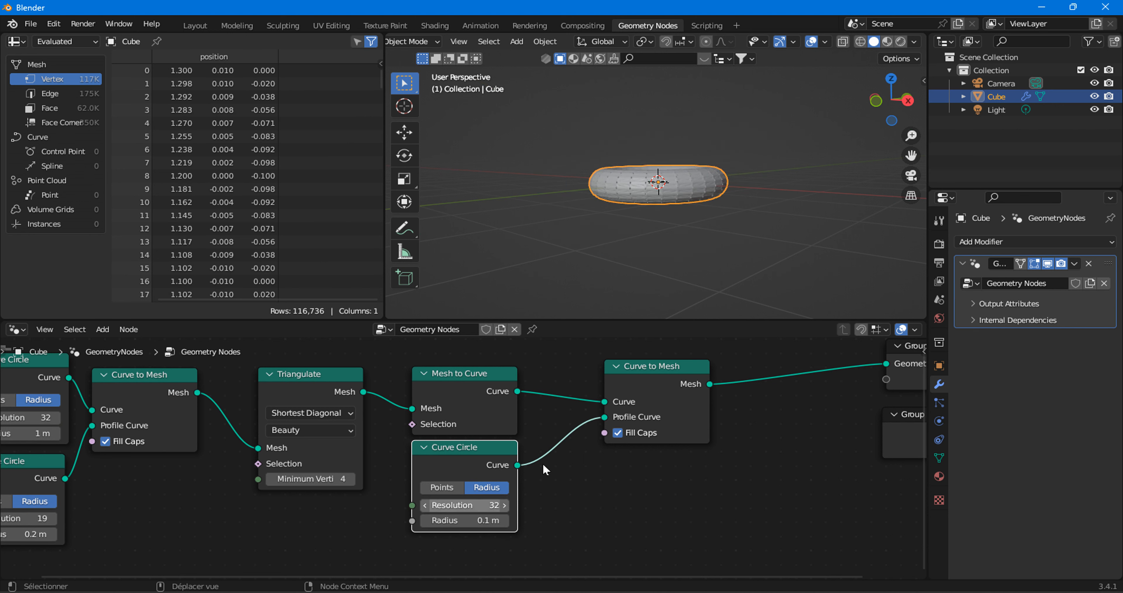
middle_click_drag(632, 158, 636, 195)
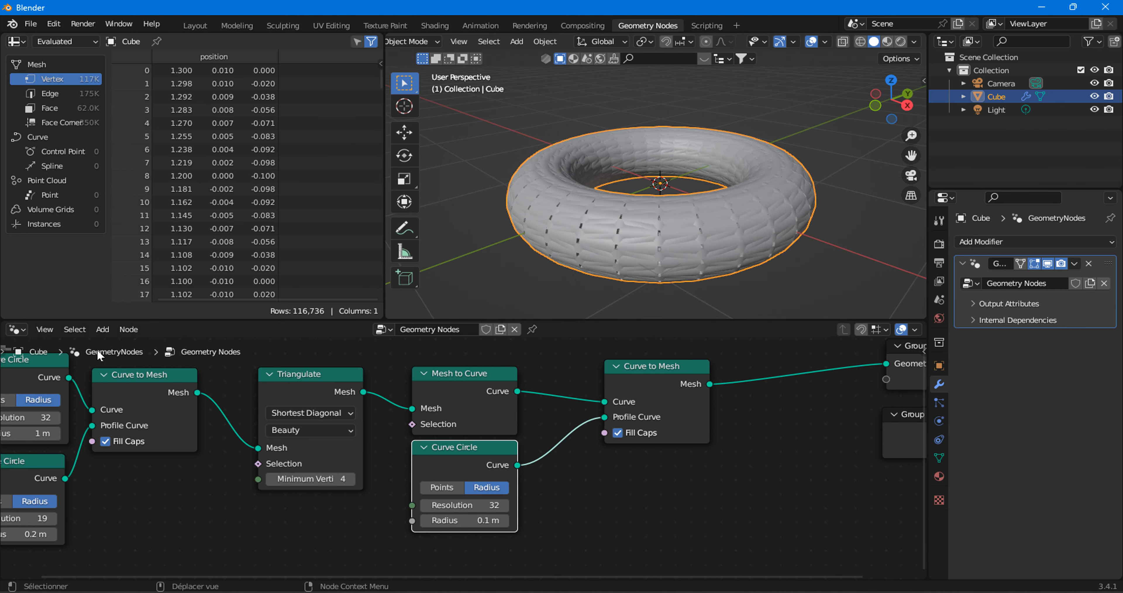
Add a Math node below Triangulate and set its operation to Divide.
left_click(101, 330)
mouse_move(125, 86)
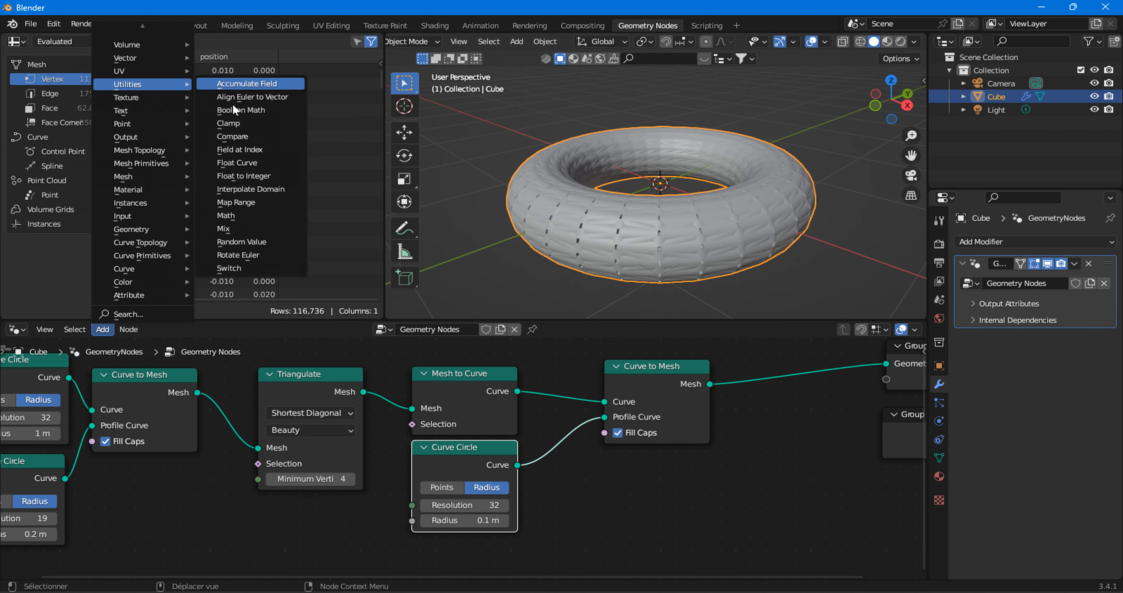
left_click(255, 214)
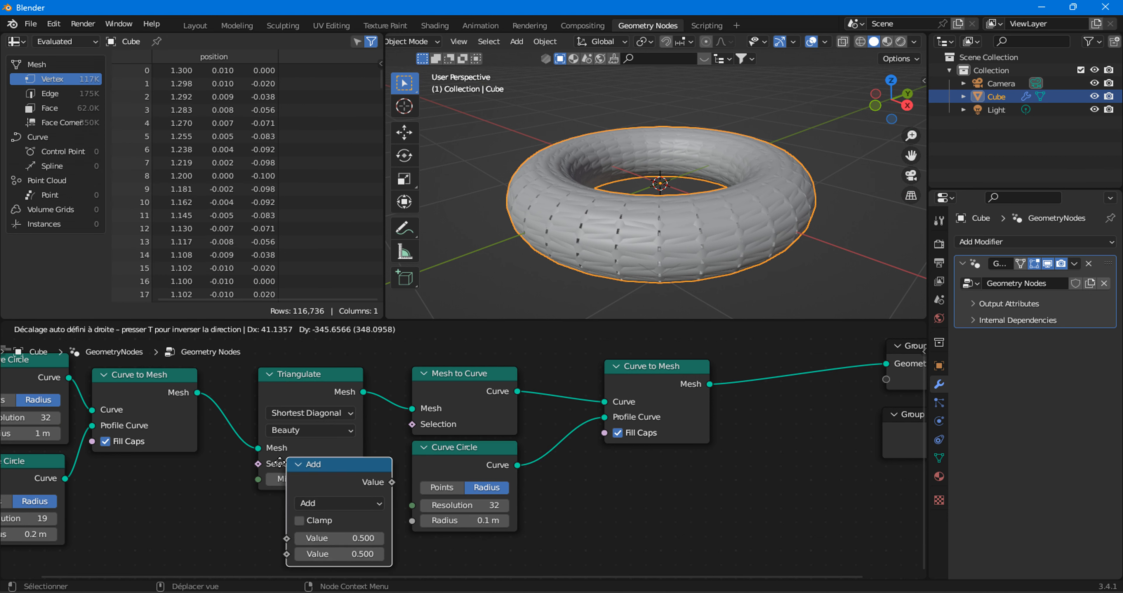
scroll(384, 457, "down", 2)
middle_click_drag(365, 467, 390, 479)
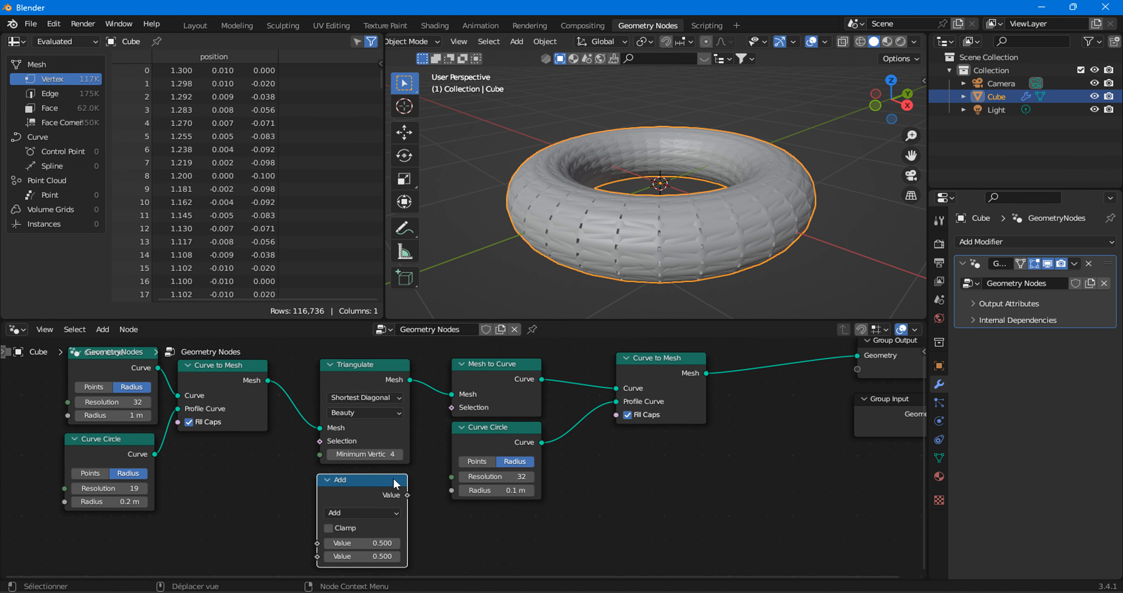
left_click(362, 509)
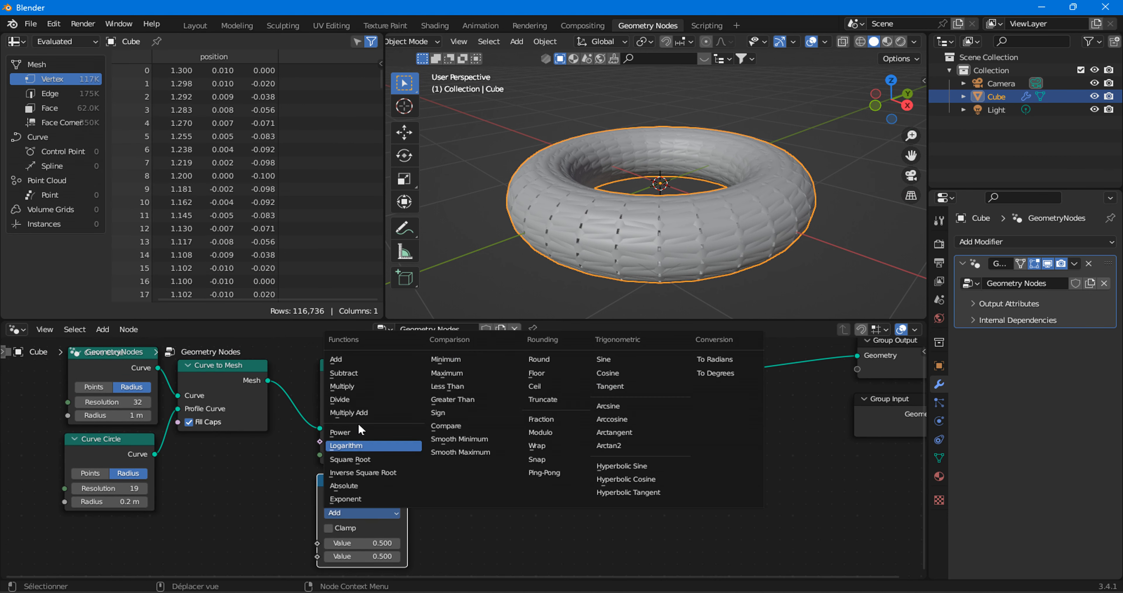
left_click(347, 395)
Set the Divide node's first value to 1 and connect its output to the Radius of the strut profile Curve Circle.
left_click(371, 540)
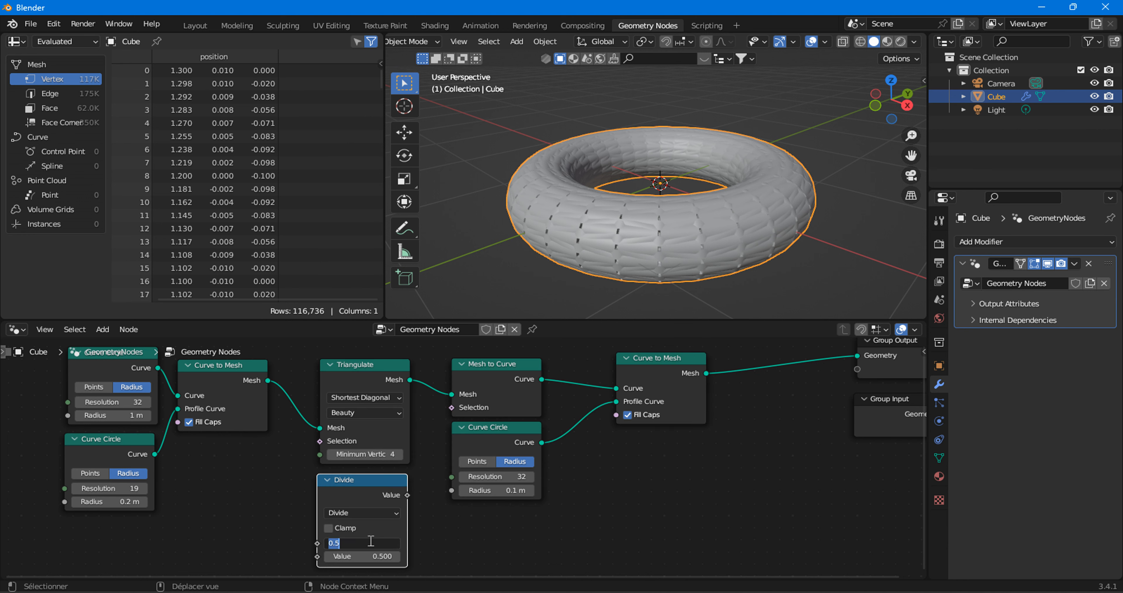
type("1")
left_click(485, 533)
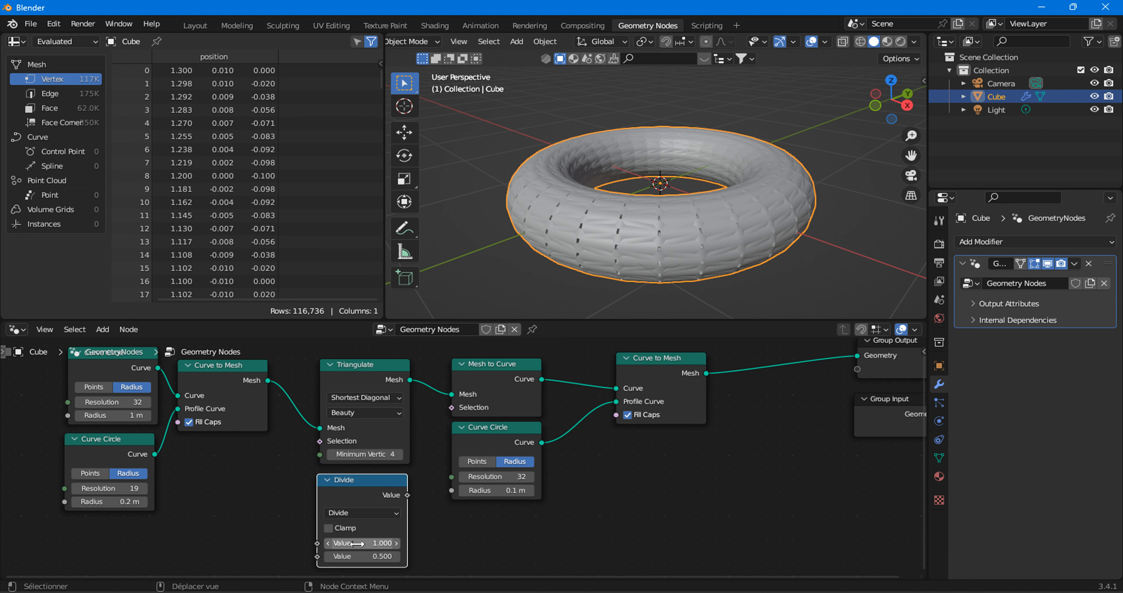
left_click_drag(407, 494, 455, 486)
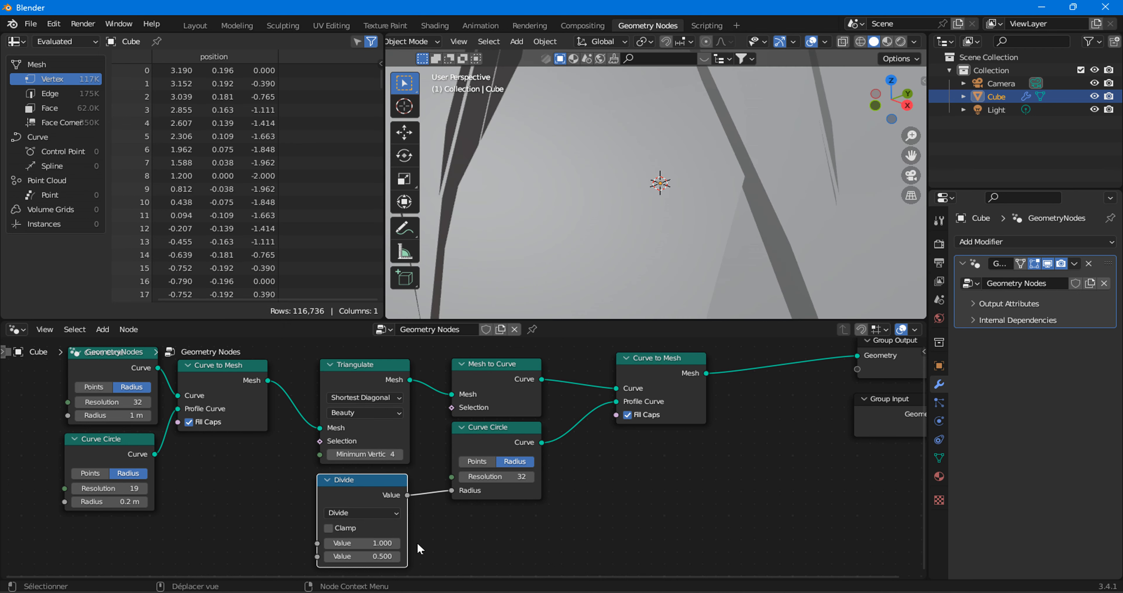
Thin the struts of the truss ring by setting the Divide node's second value to 81.9.
left_click_drag(363, 557, 404, 558)
scroll(613, 239, "up", 5)
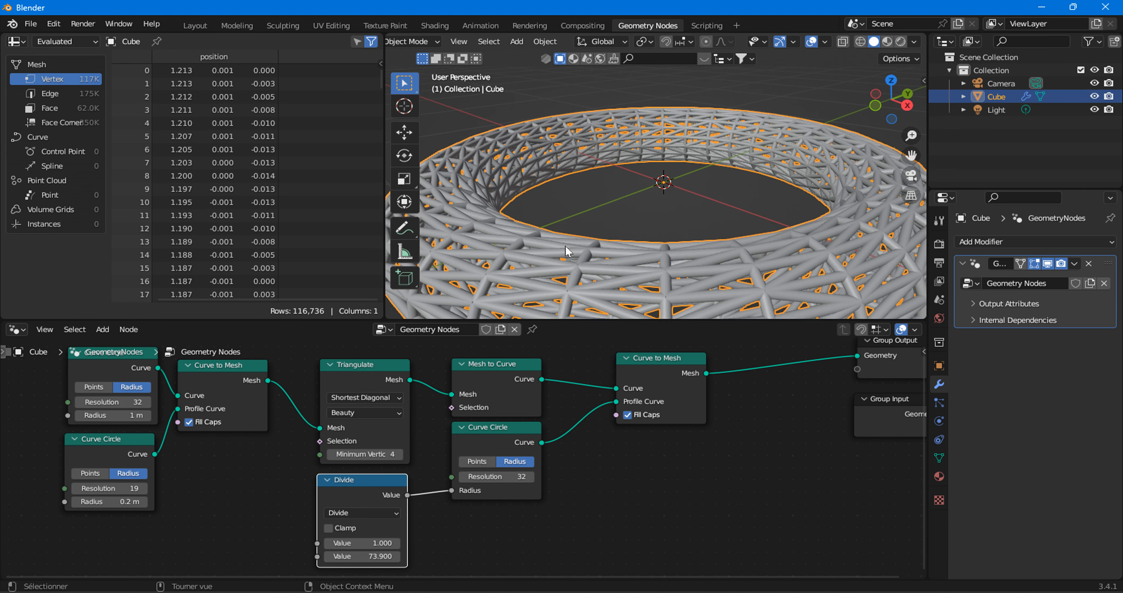
left_click_drag(371, 556, 374, 556)
scroll(635, 175, "down", 5)
middle_click_drag(635, 174, 545, 207)
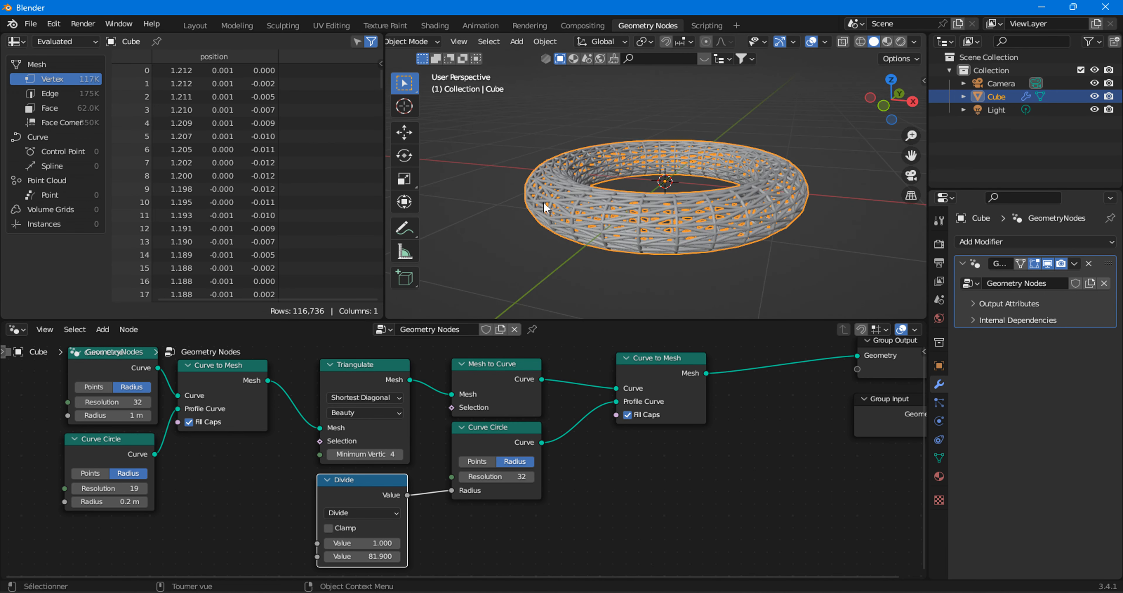
Lower the Resolution of the 0.2 m Curve Circle to 5.
middle_click_drag(109, 403, 268, 410)
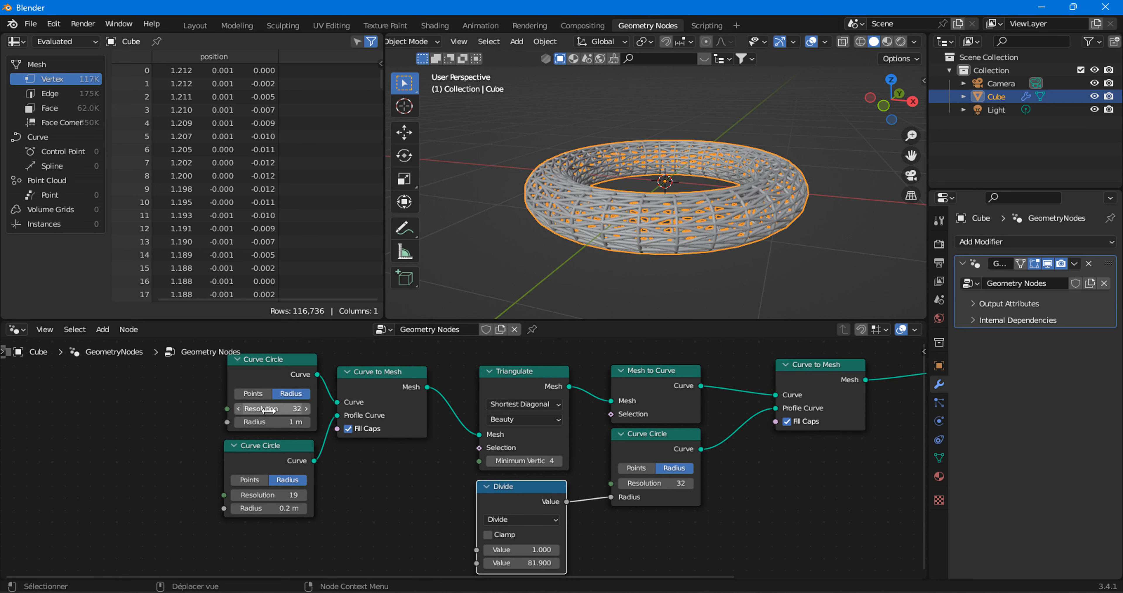
left_click(234, 492)
left_click(234, 493)
left_click(234, 493)
left_click(234, 494)
left_click(235, 494)
left_click(235, 494)
left_click(235, 495)
left_click(238, 497)
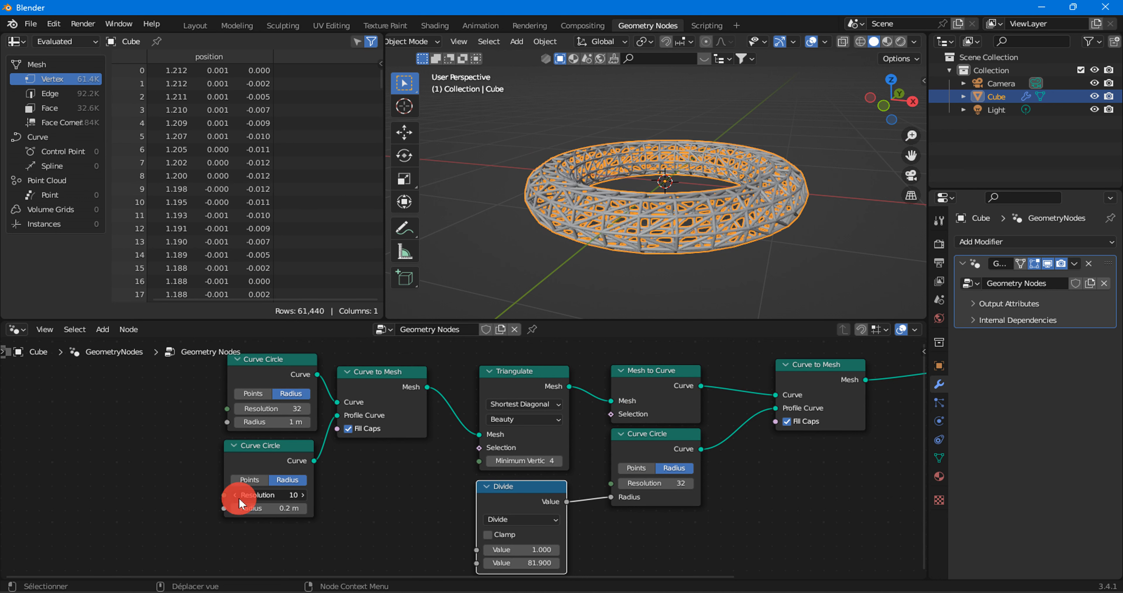
left_click(236, 495)
left_click(236, 496)
left_click(235, 496)
left_click(234, 495)
left_click(233, 496)
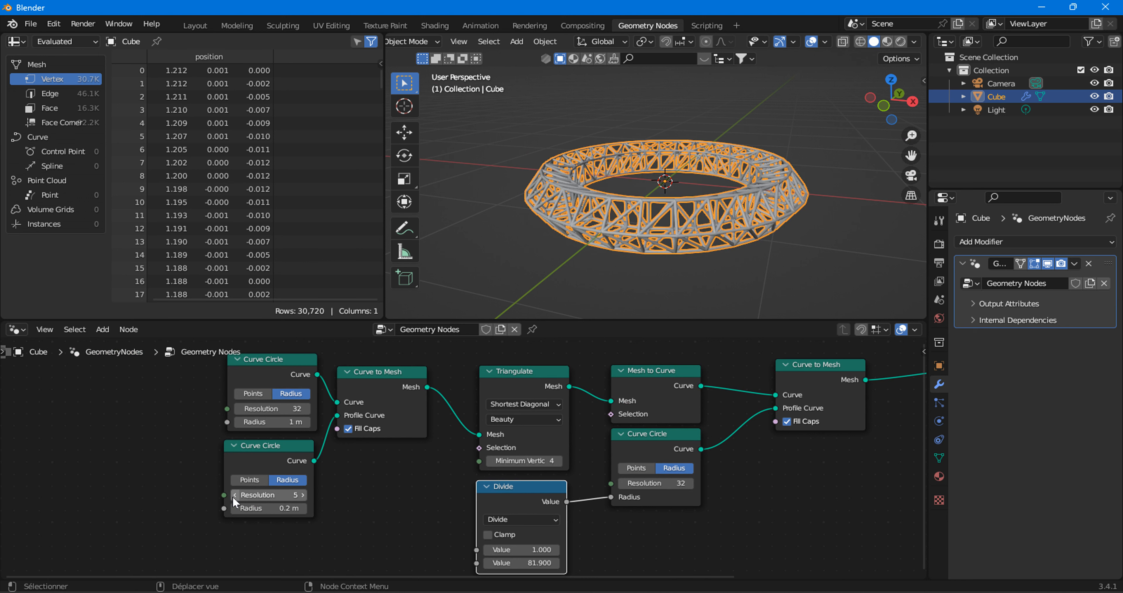
Try a Resolution of 4 on the 0.2 m Curve Circle, but settle on 6.
left_click(515, 211)
middle_click_drag(515, 211, 501, 235)
left_click(235, 495)
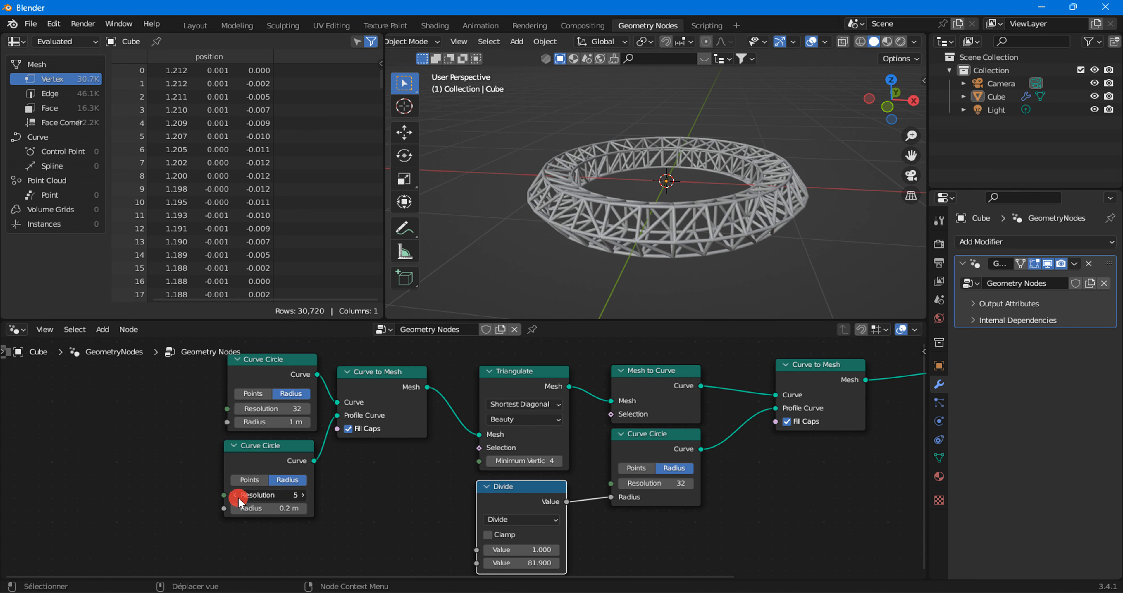
left_click(302, 495)
left_click(302, 495)
middle_click_drag(700, 188, 654, 191)
Move all the truss nodes together farther from the Group Output node.
scroll(519, 460, "down", 3)
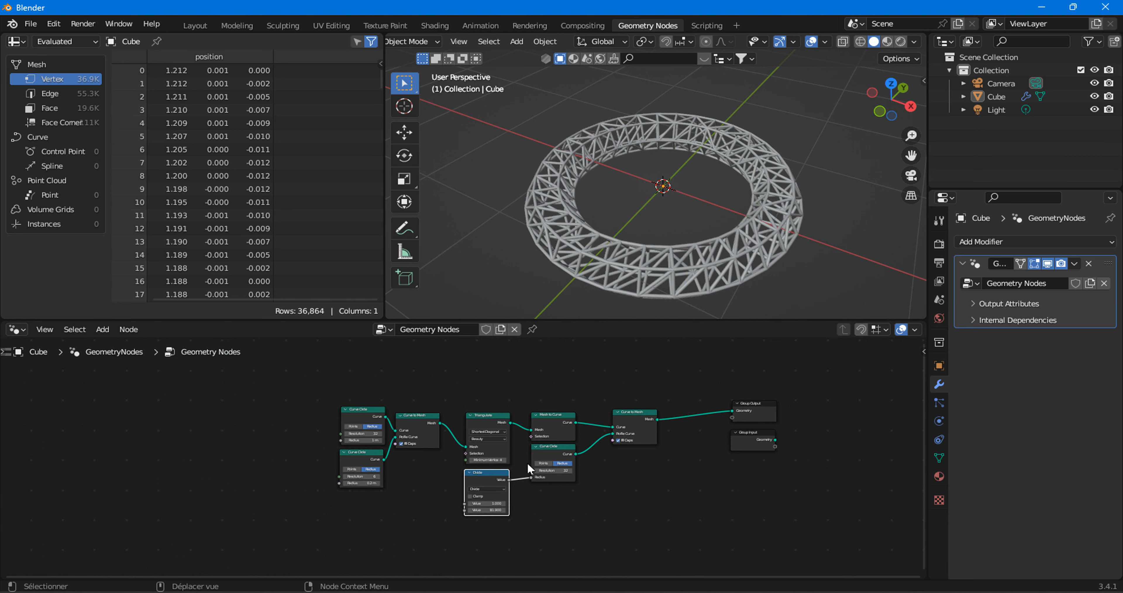
left_click_drag(291, 380, 635, 493)
key("g")
left_click(509, 401)
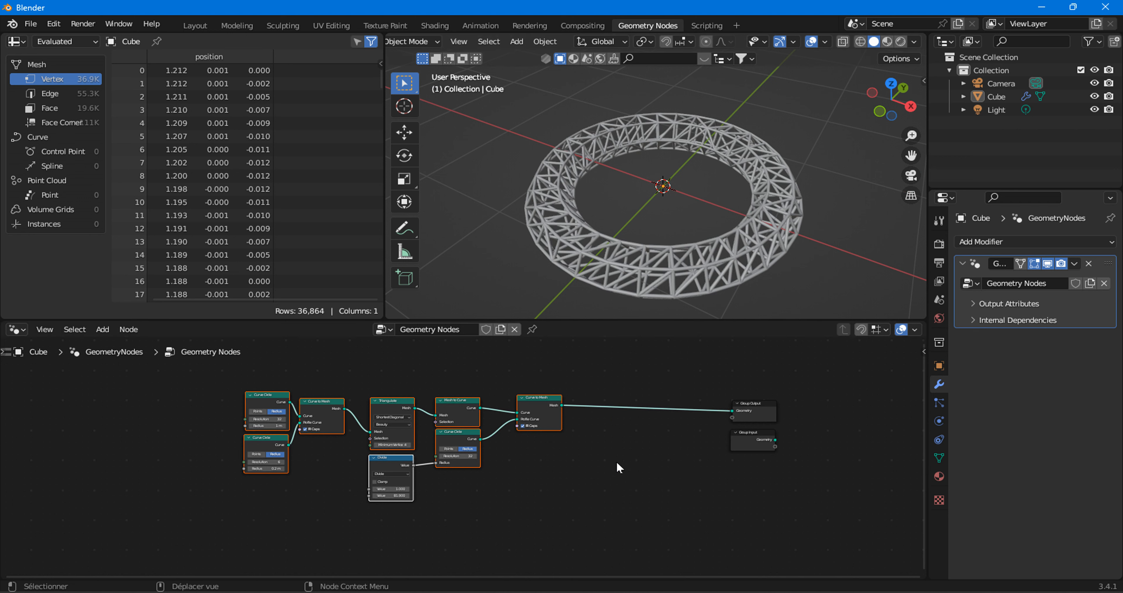
Move the Group Input node to the free space below the truss chain's last Curve to Mesh node.
key("g")
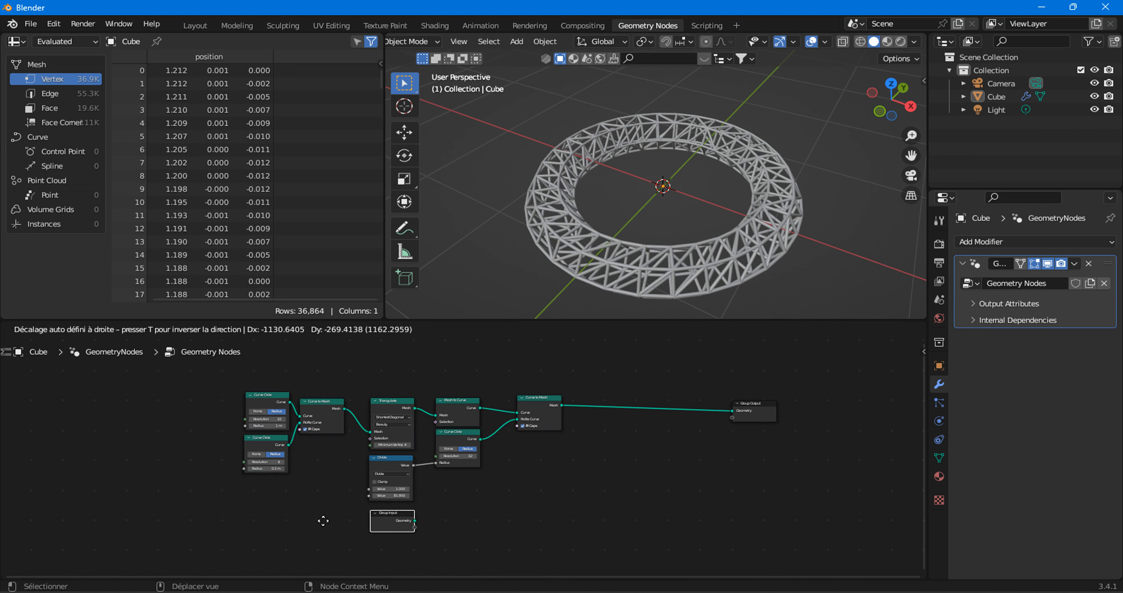
left_click(138, 455)
scroll(383, 502, "up", 3)
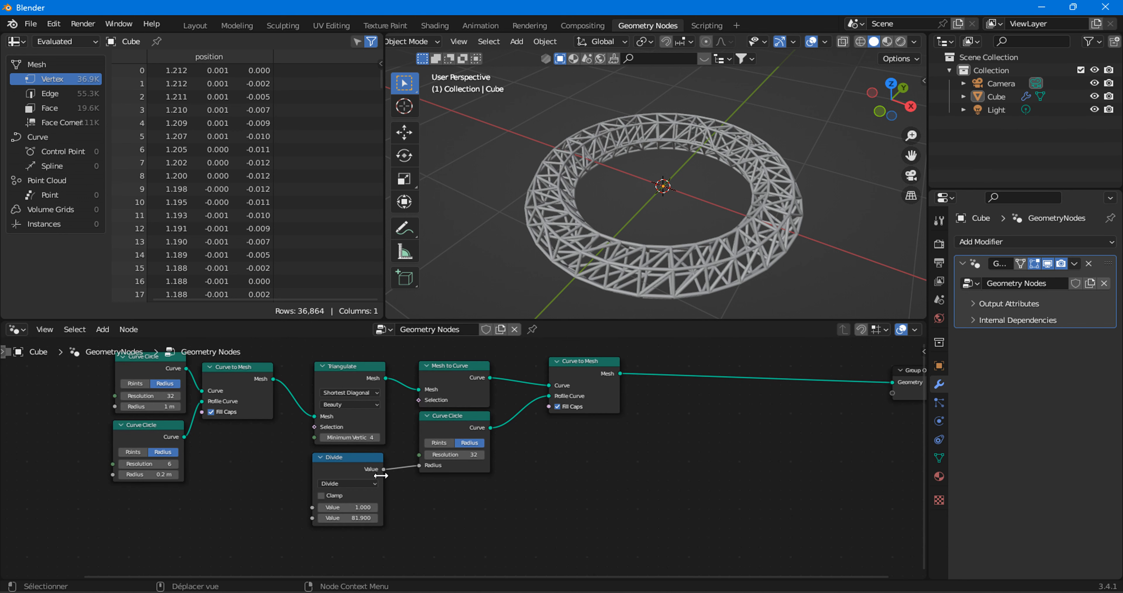
scroll(110, 436, "down", 2)
key("g")
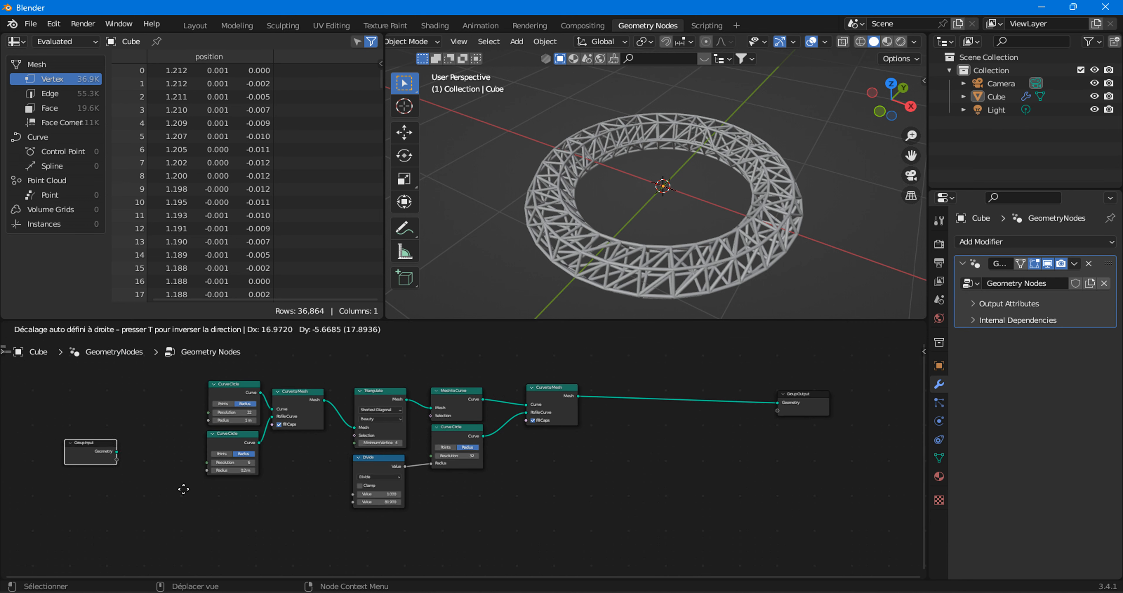
left_click(594, 501)
middle_click_drag(593, 501, 416, 497)
scroll(416, 492, "up", 2)
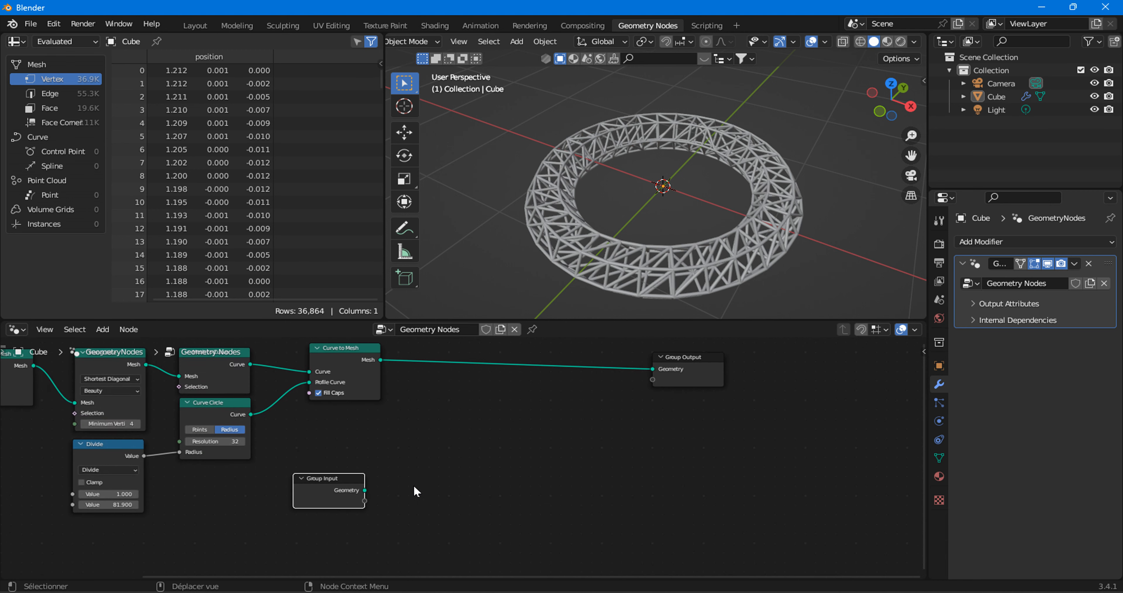
Connect the Group Input's Geometry to the Group Output and insert a Mesh to Curve node on that link.
left_click_drag(365, 489, 654, 385)
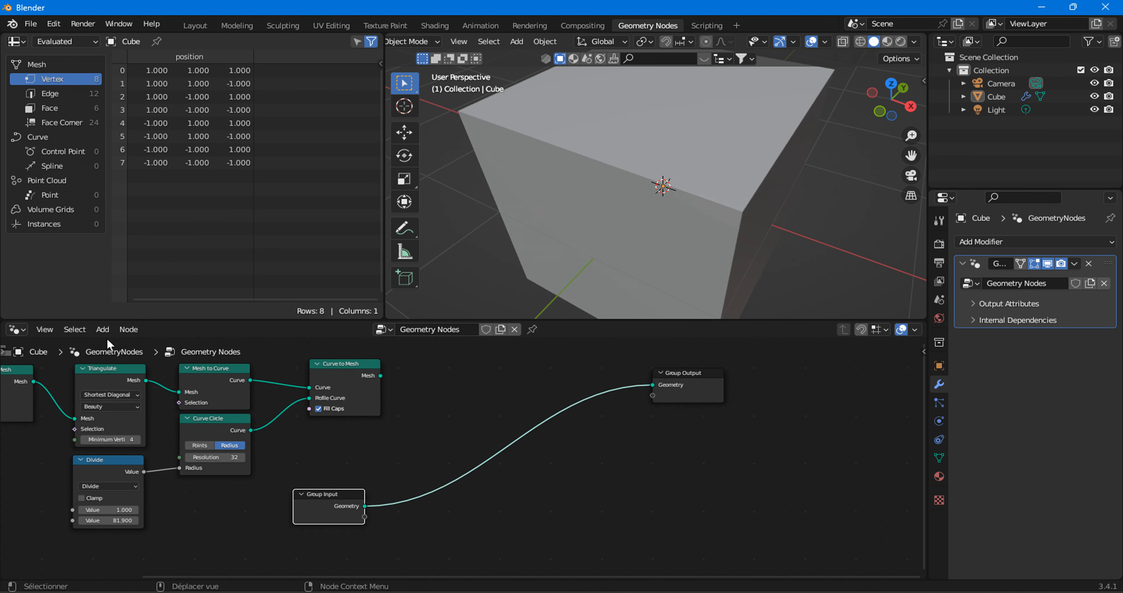
left_click(102, 329)
mouse_move(131, 176)
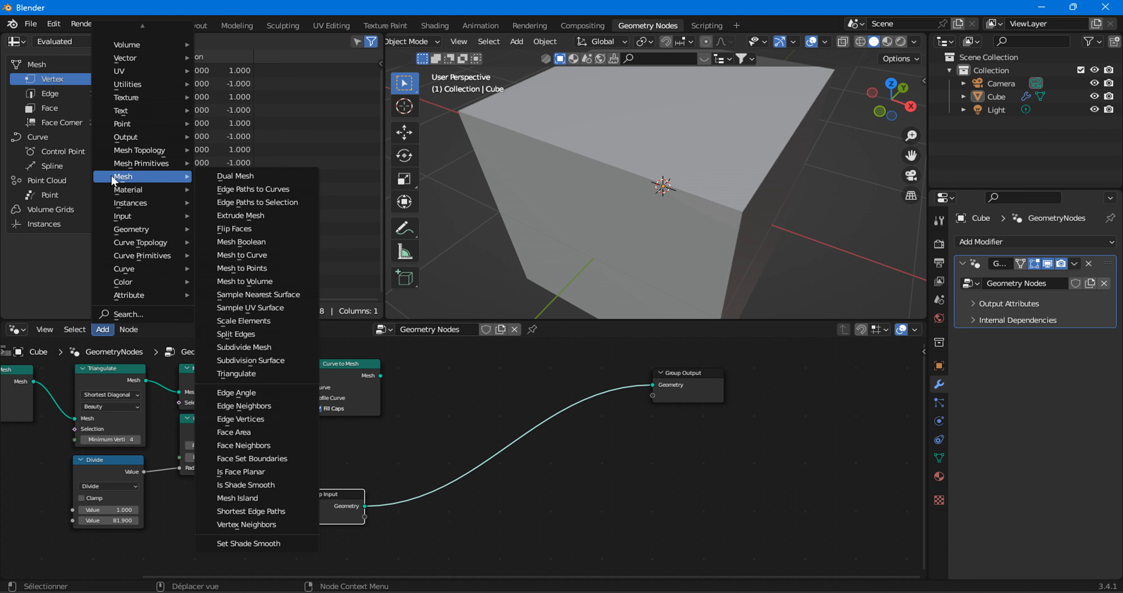
left_click(242, 255)
left_click(466, 531)
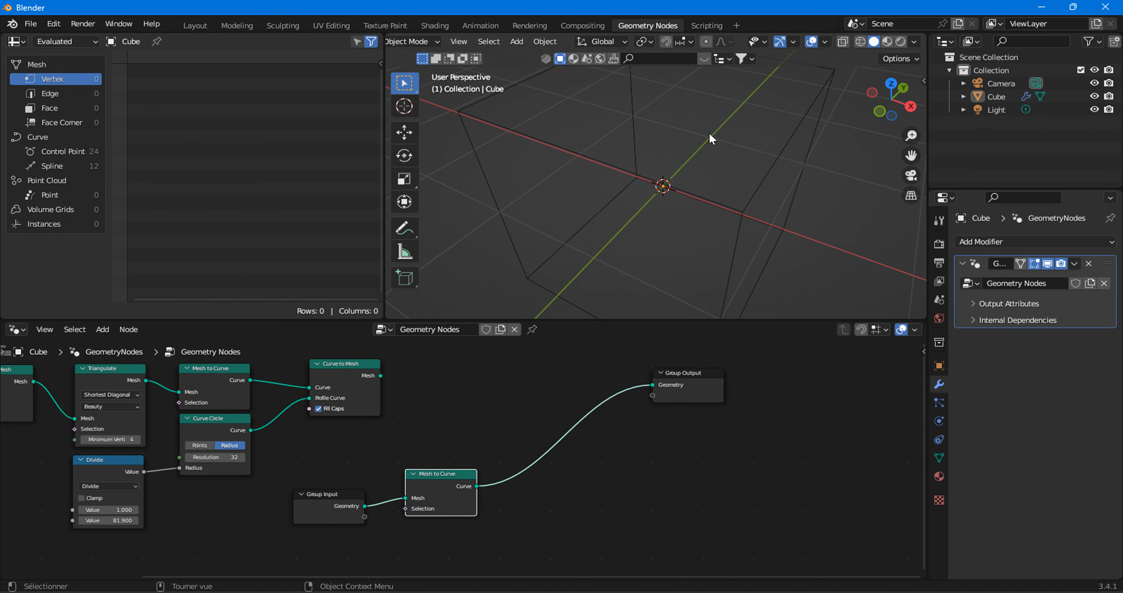
middle_click_drag(675, 191, 698, 215)
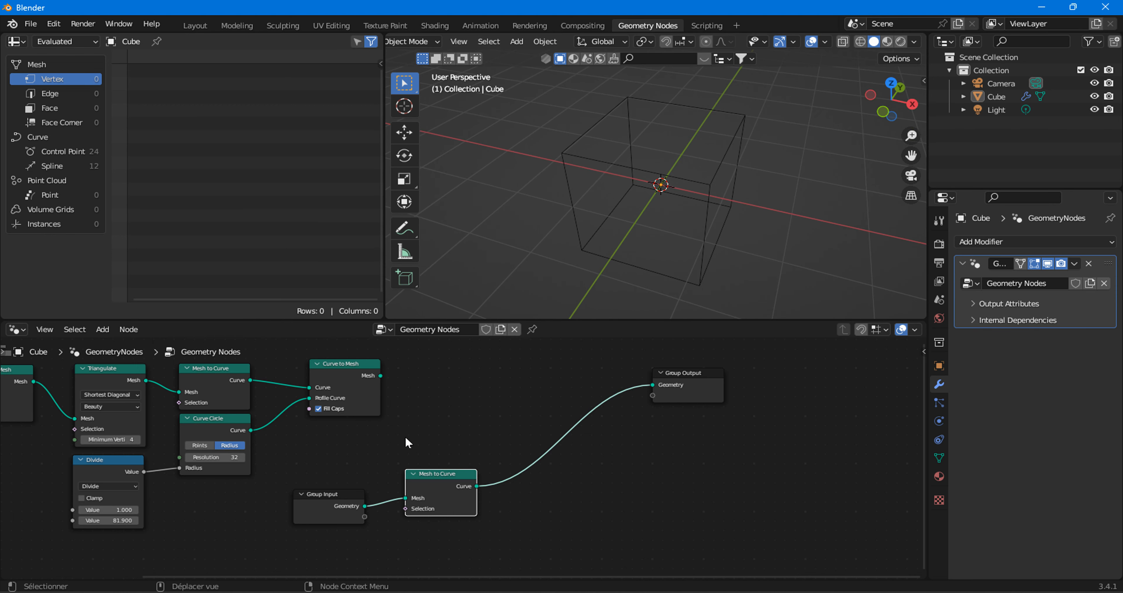
left_click_drag(425, 499, 398, 522)
Insert a Curve to Mesh node between the new Mesh to Curve node and the Group Output.
middle_click_drag(431, 515, 412, 443)
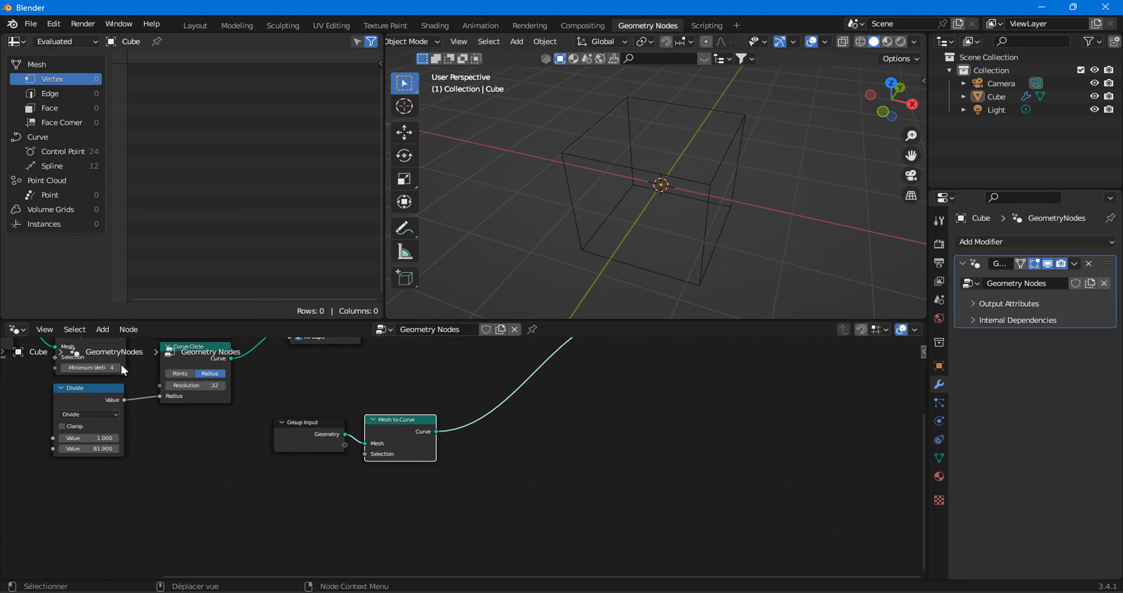
left_click(103, 330)
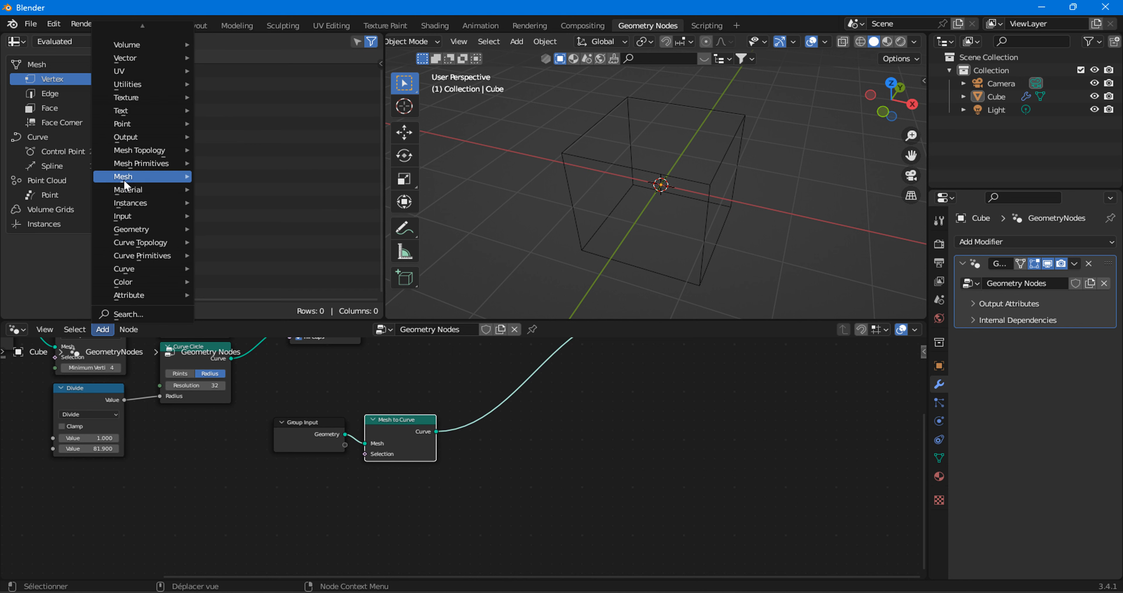
mouse_move(128, 179)
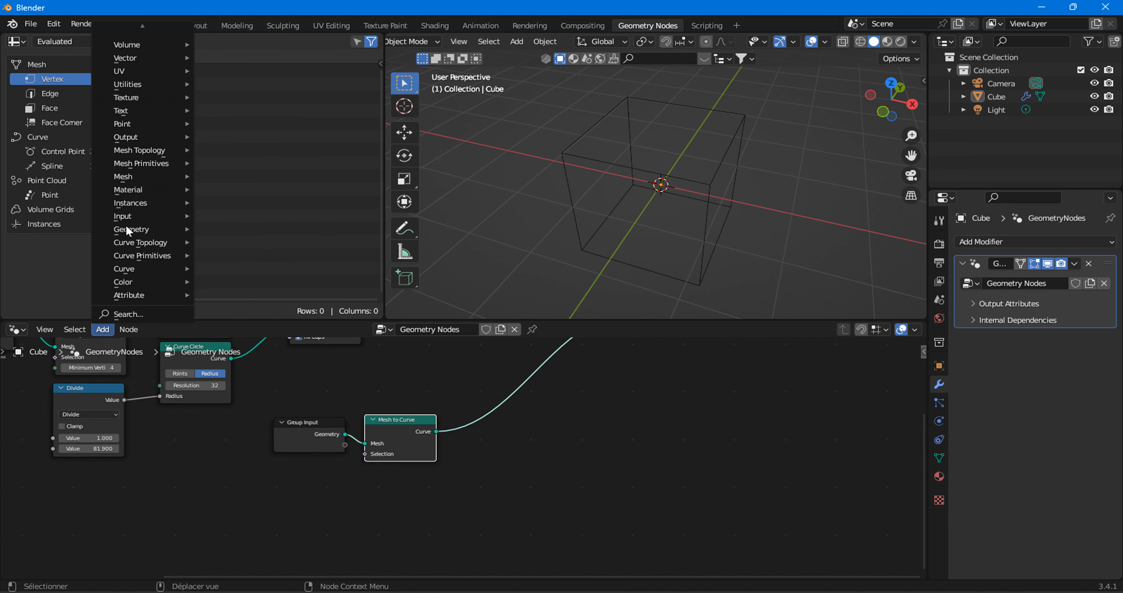
mouse_move(171, 270)
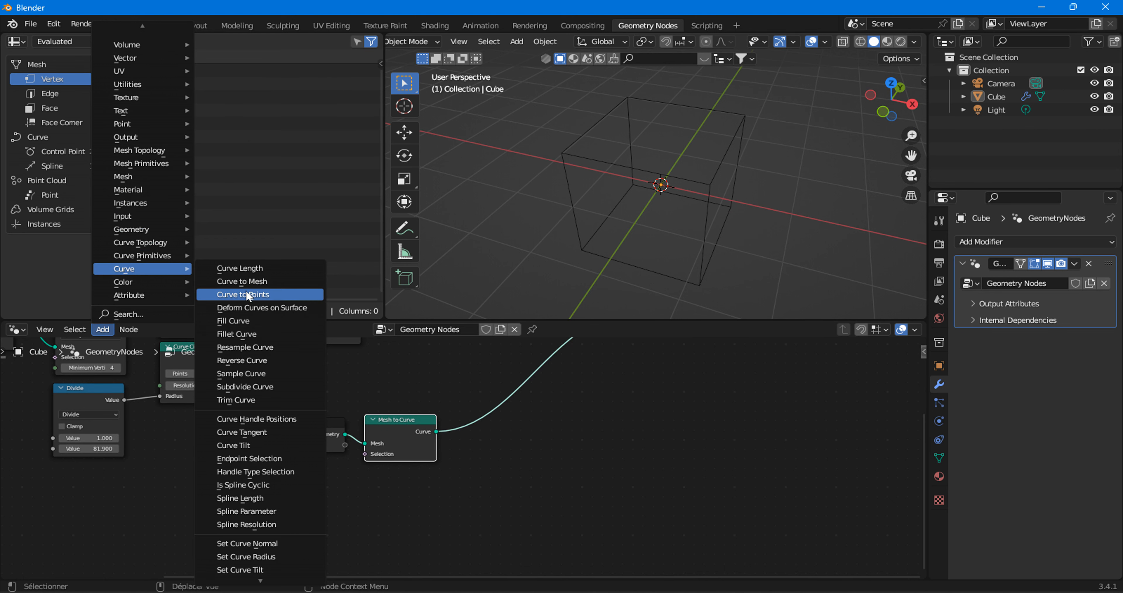
left_click(242, 281)
left_click(436, 446)
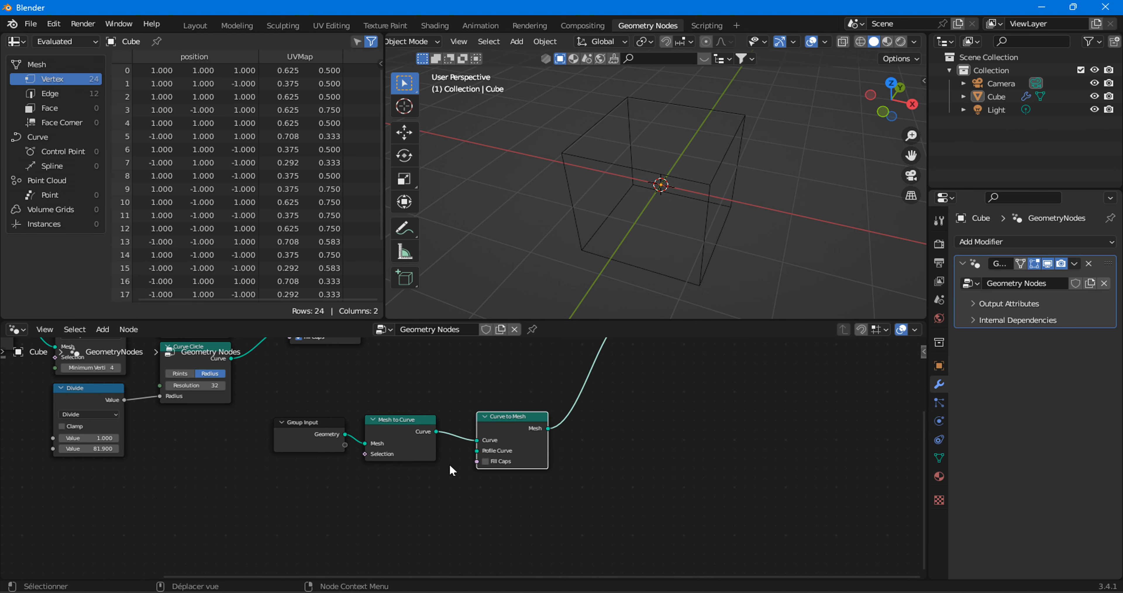
left_click_drag(503, 429, 507, 434)
Try to use the truss struts' Curve Circle as the Profile Curve of the new Curve to Mesh node.
middle_click_drag(108, 384, 278, 467)
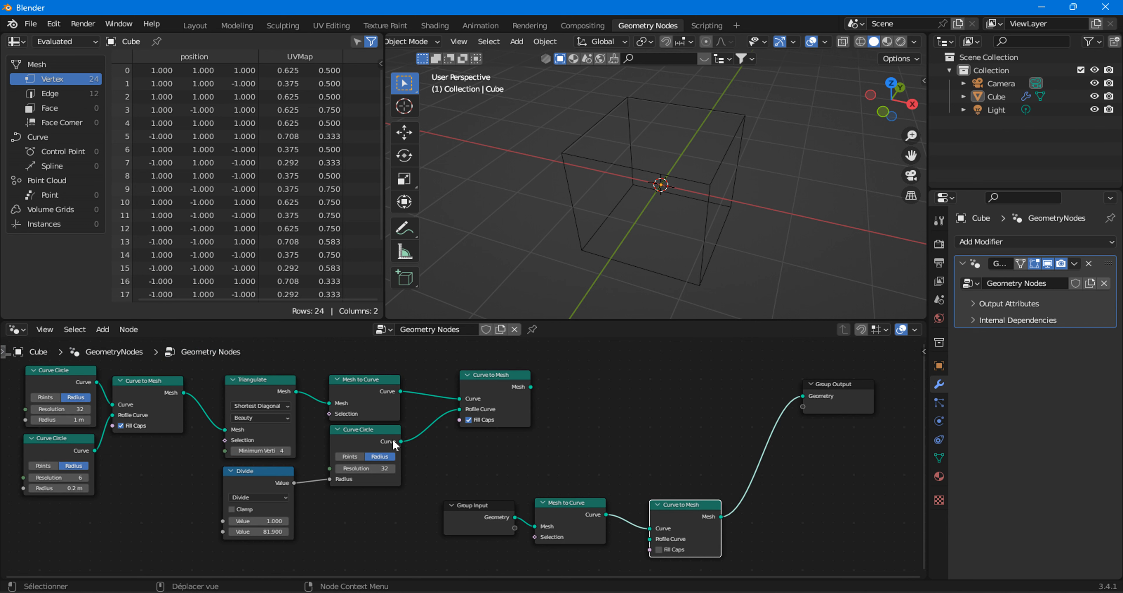
left_click_drag(393, 442, 649, 539)
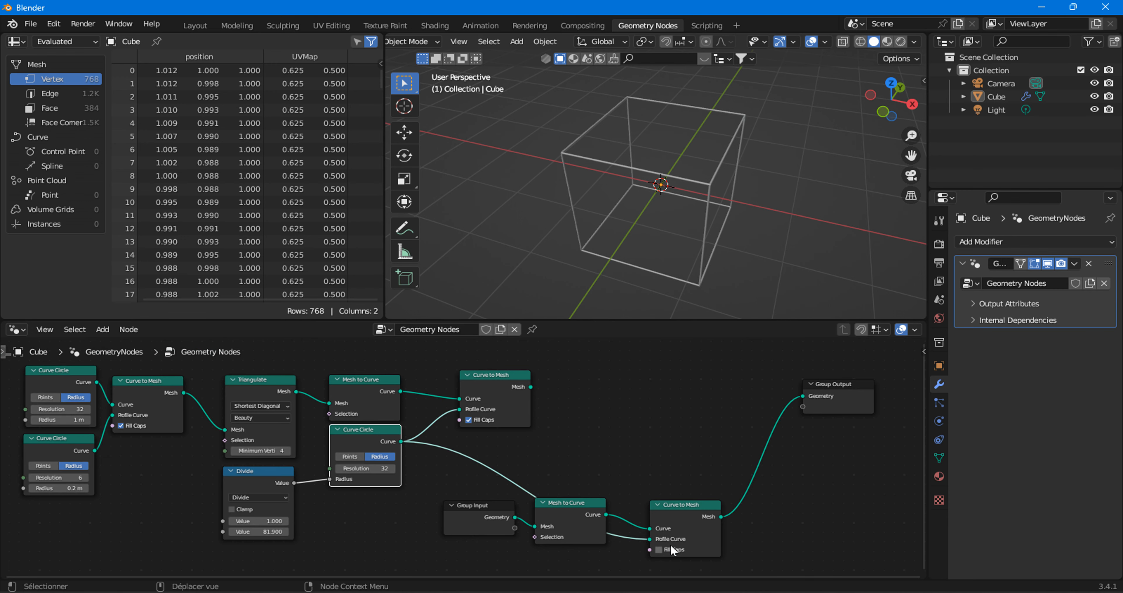
middle_click_drag(644, 522, 619, 461)
left_click_drag(631, 483, 331, 423)
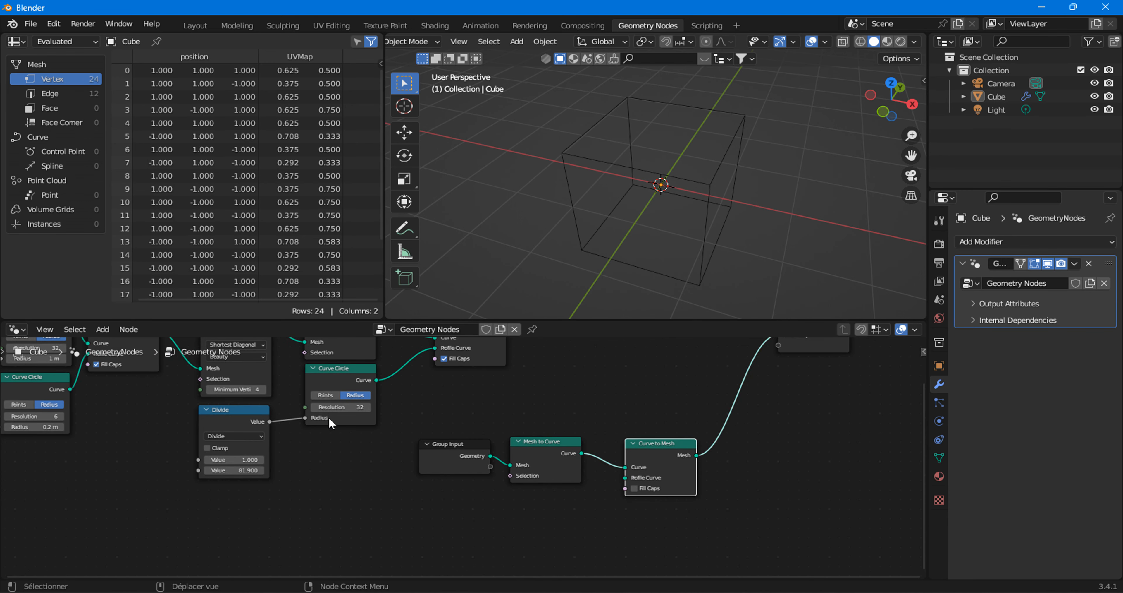
Move the truss struts' Curve Circle beside the Divide node and add another Curve Circle near the new Mesh to Curve node.
left_click_drag(370, 372, 352, 409)
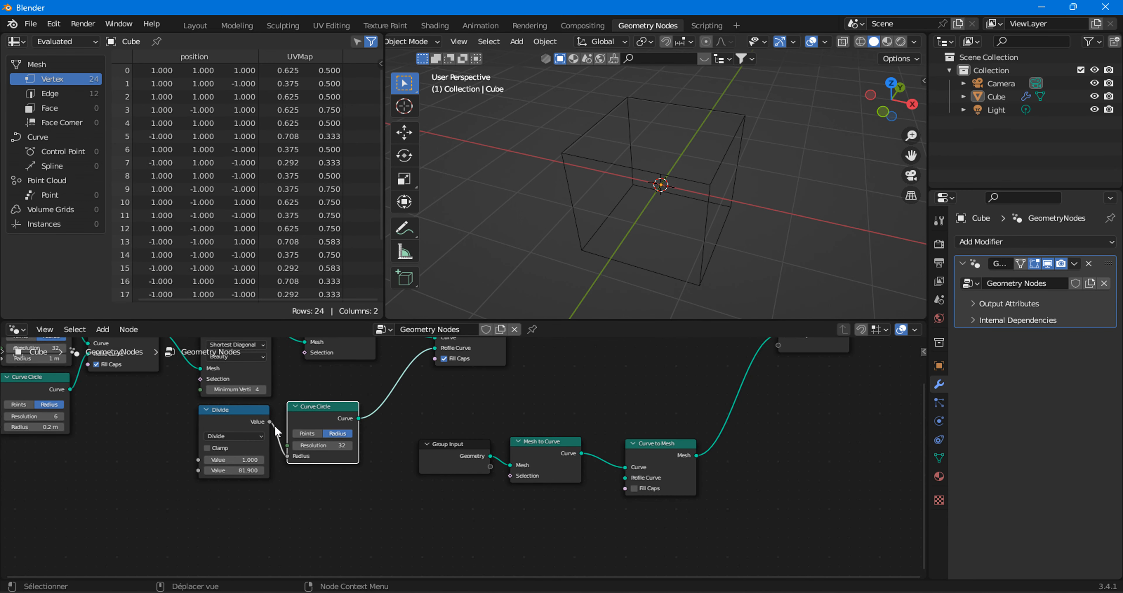
left_click(103, 329)
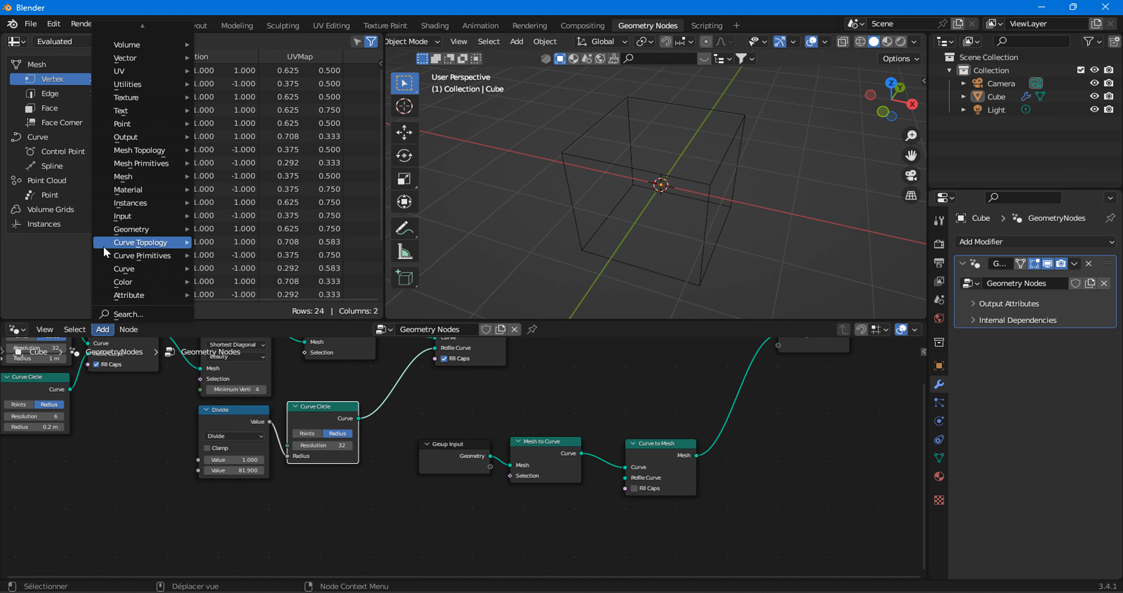
mouse_move(107, 254)
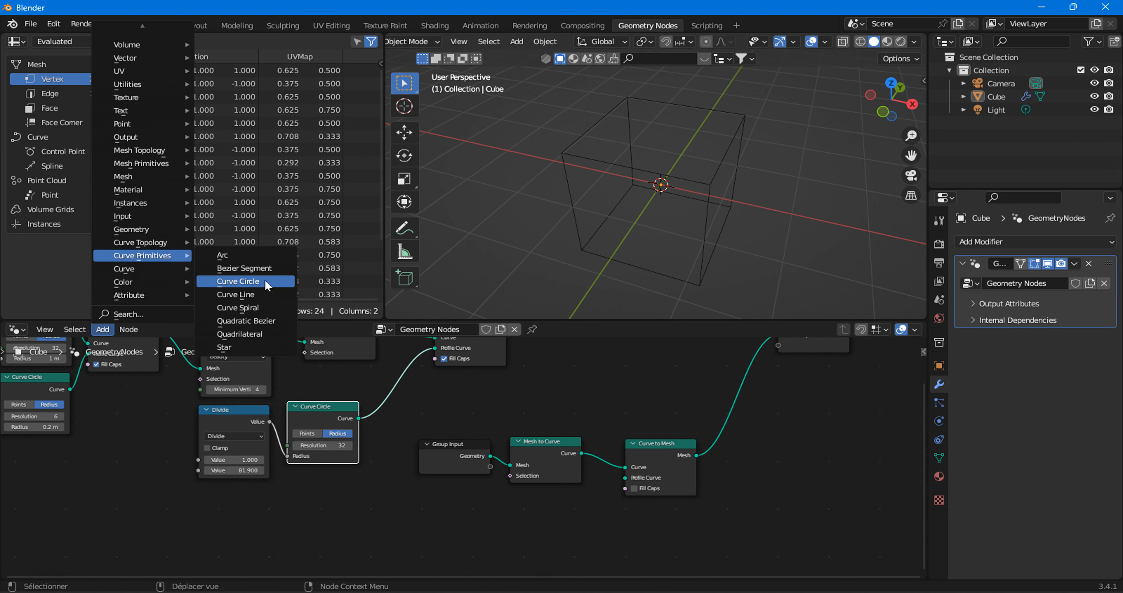
left_click(239, 281)
left_click(562, 495)
Connect the new Curve Circle to the new Curve to Mesh node's Profile Curve and enable Fill Caps there.
scroll(567, 494, "up", 1)
middle_click_drag(569, 493, 529, 461)
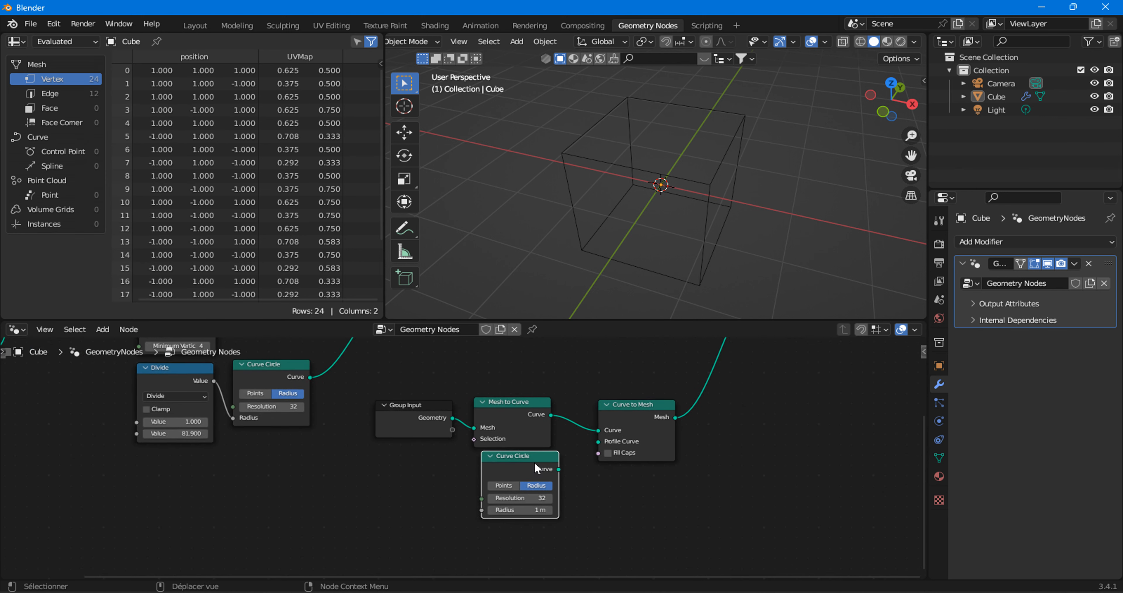
left_click_drag(559, 469, 604, 442)
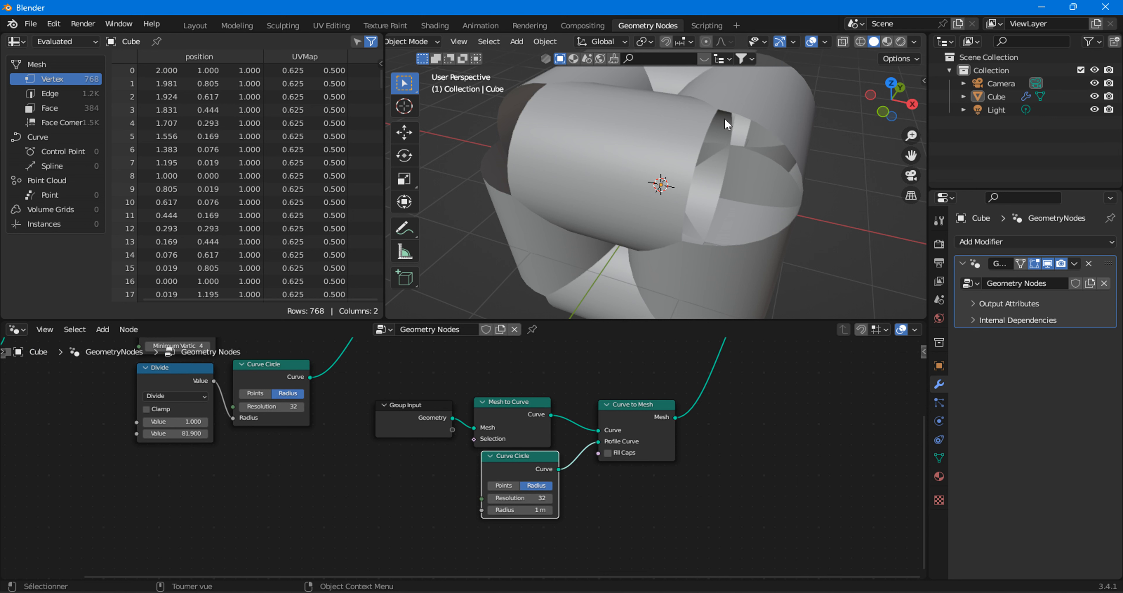
left_click(607, 453)
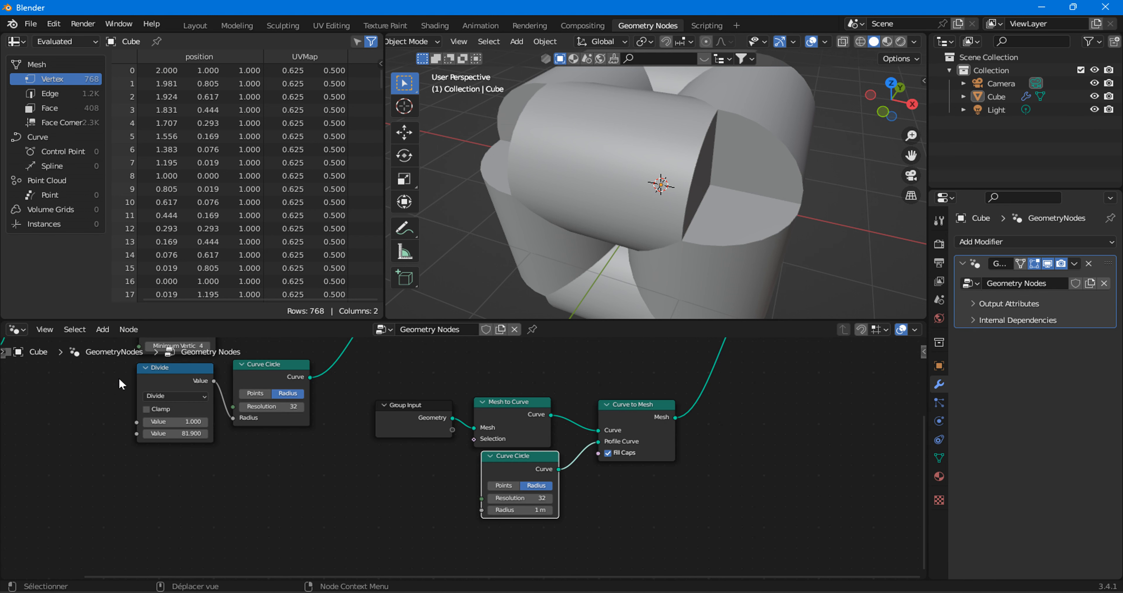
Add a Math node beside the new Curve Circle and connect its Value output to the circle's Resolution.
left_click(104, 334)
mouse_move(131, 85)
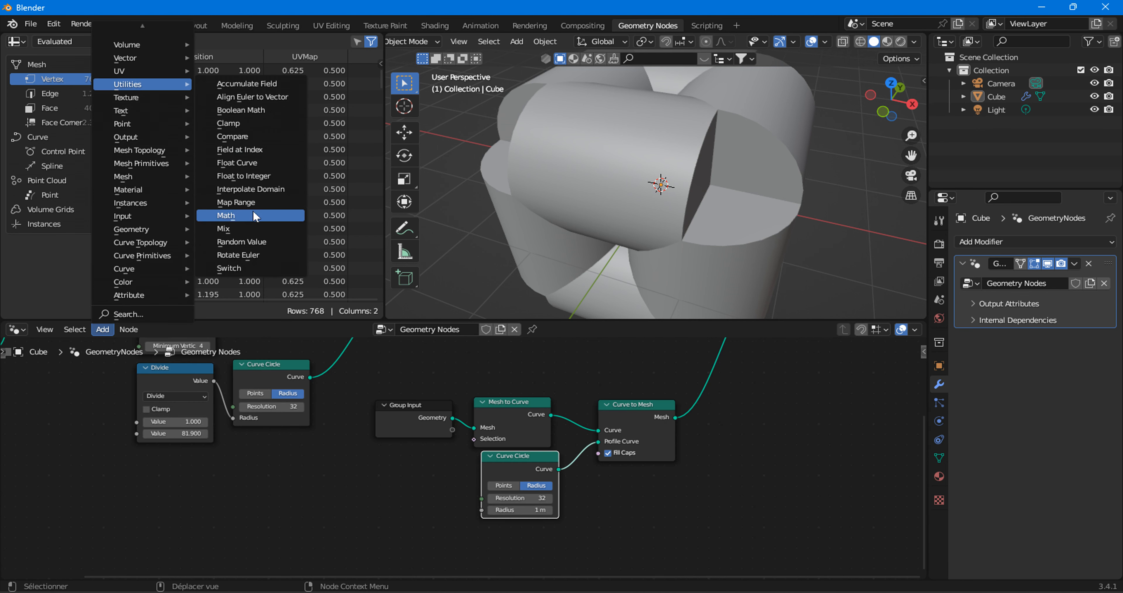
left_click(273, 218)
left_click(454, 478)
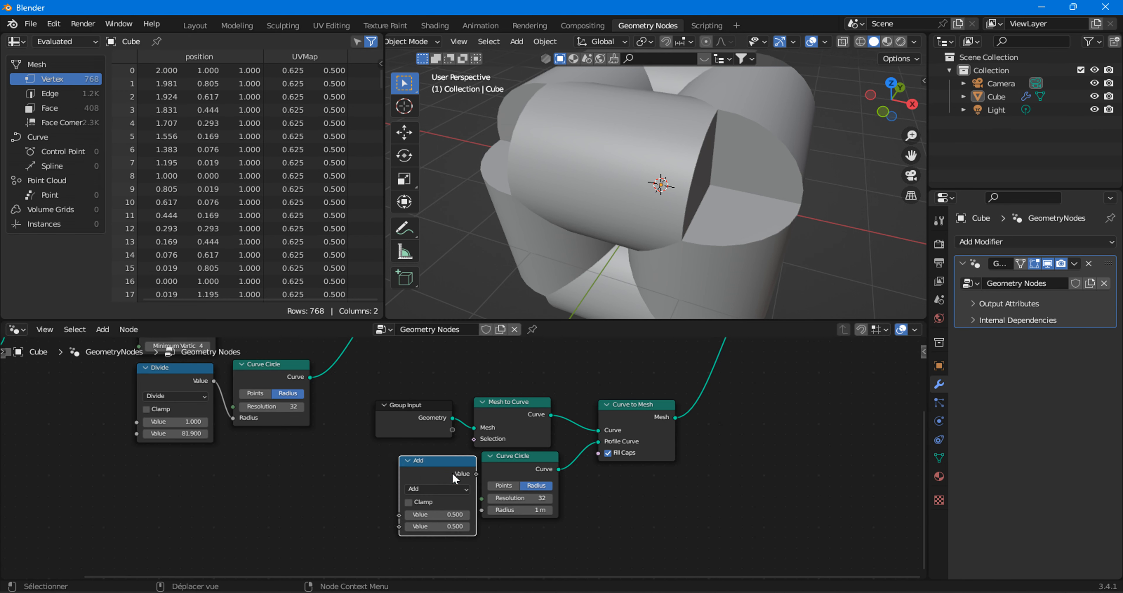
left_click_drag(477, 473, 482, 497)
Set the new Math node's first value to 1 and reroute its output to the new Curve Circle's Radius.
scroll(372, 469, "up", 2)
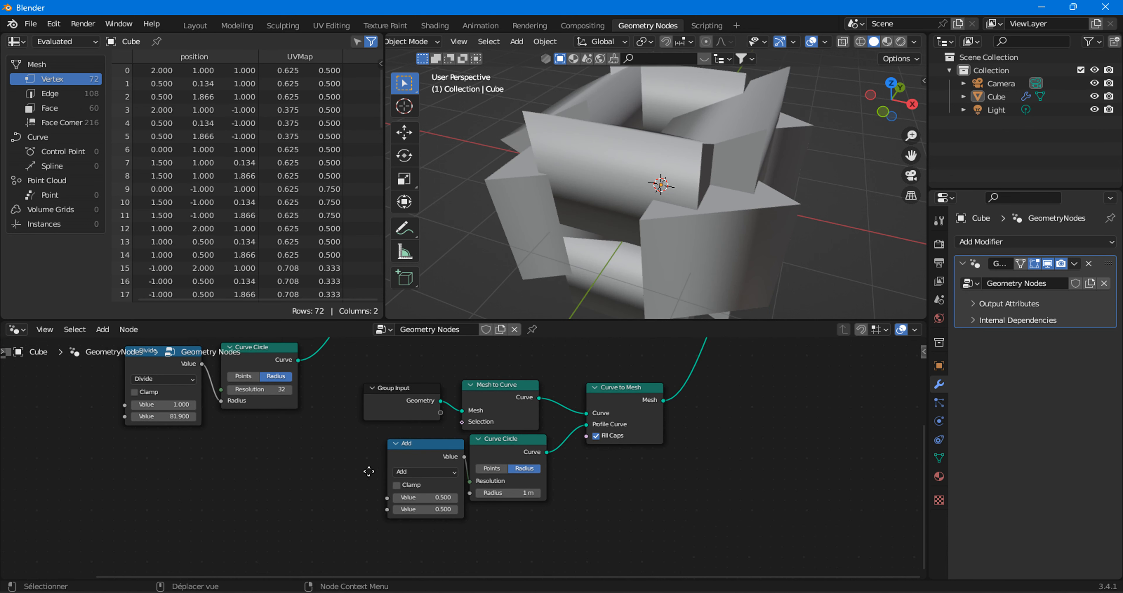
left_click(425, 489)
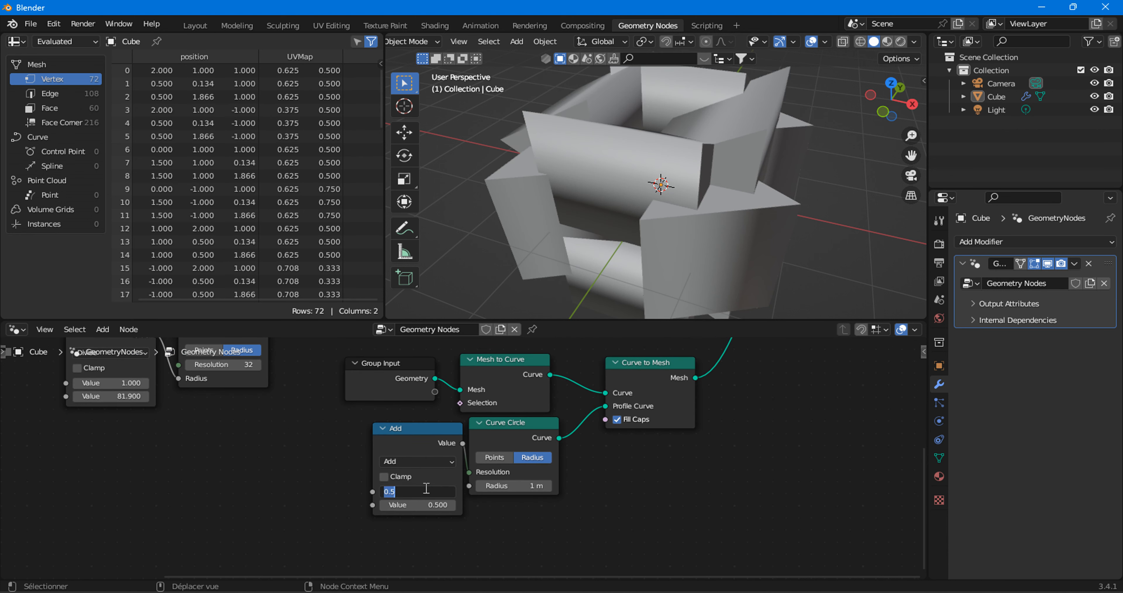
left_click(506, 506)
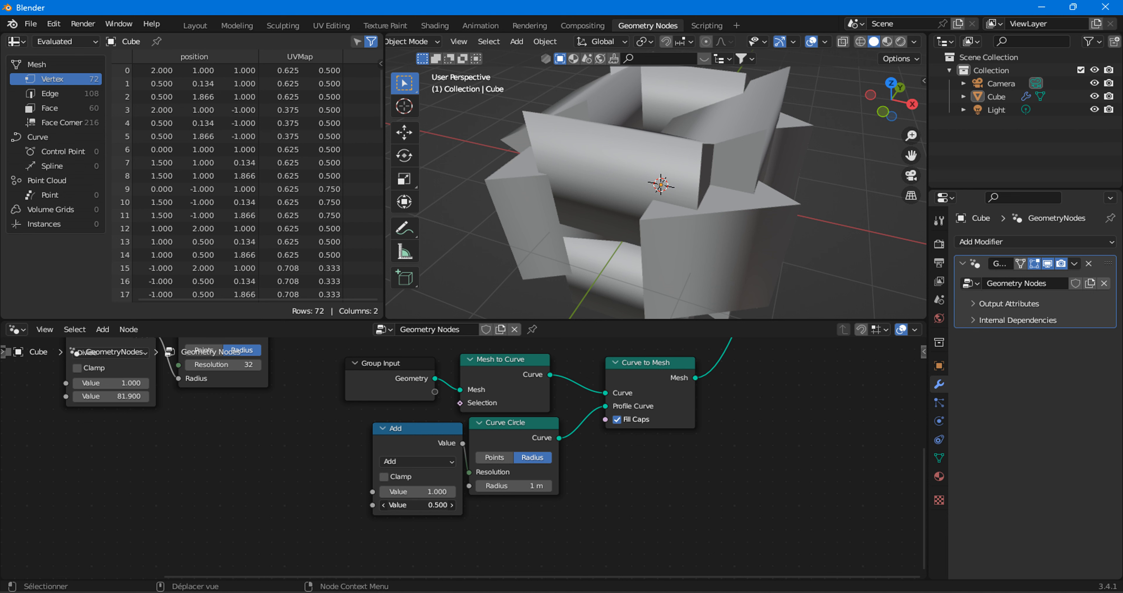
left_click_drag(469, 471, 425, 506)
Set the new Math node's operation to Divide and its second value to 14.5 to thin the cube's tubes.
left_click(417, 460)
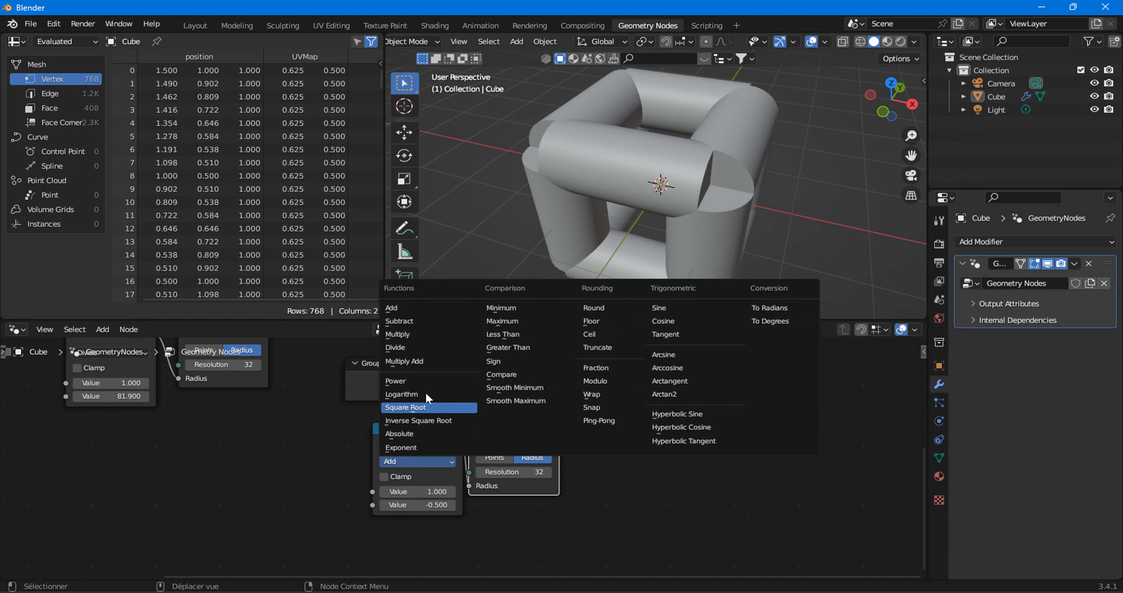
left_click(401, 334)
left_click_drag(432, 507, 478, 507)
scroll(616, 159, "down", 2)
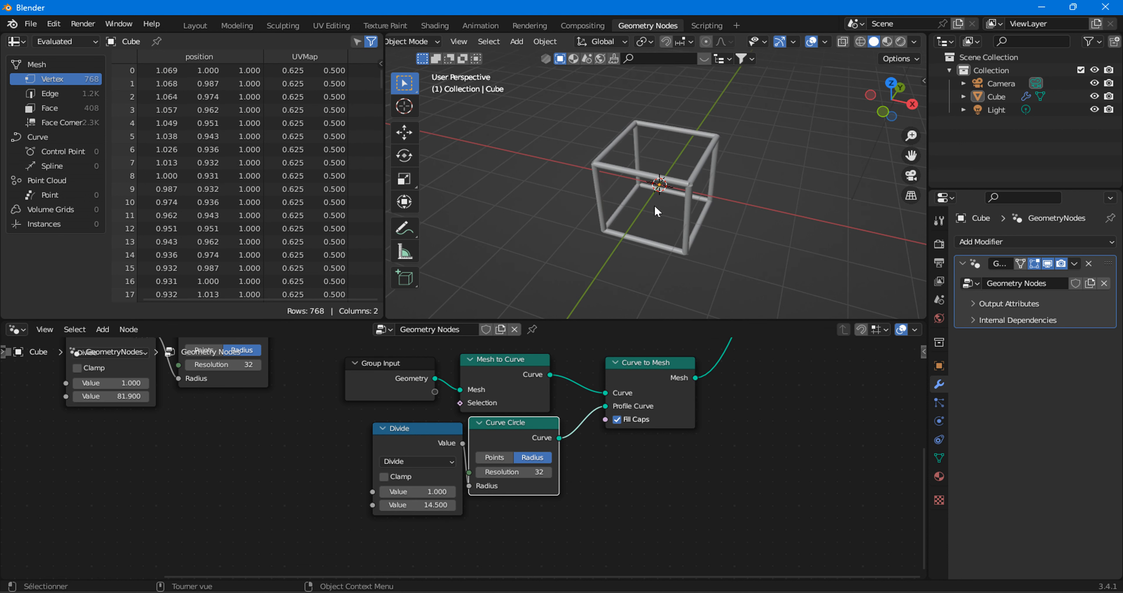
Switch the cube to Edit Mode with face selection and extrude its side face outward along X.
middle_click_drag(693, 207, 679, 185)
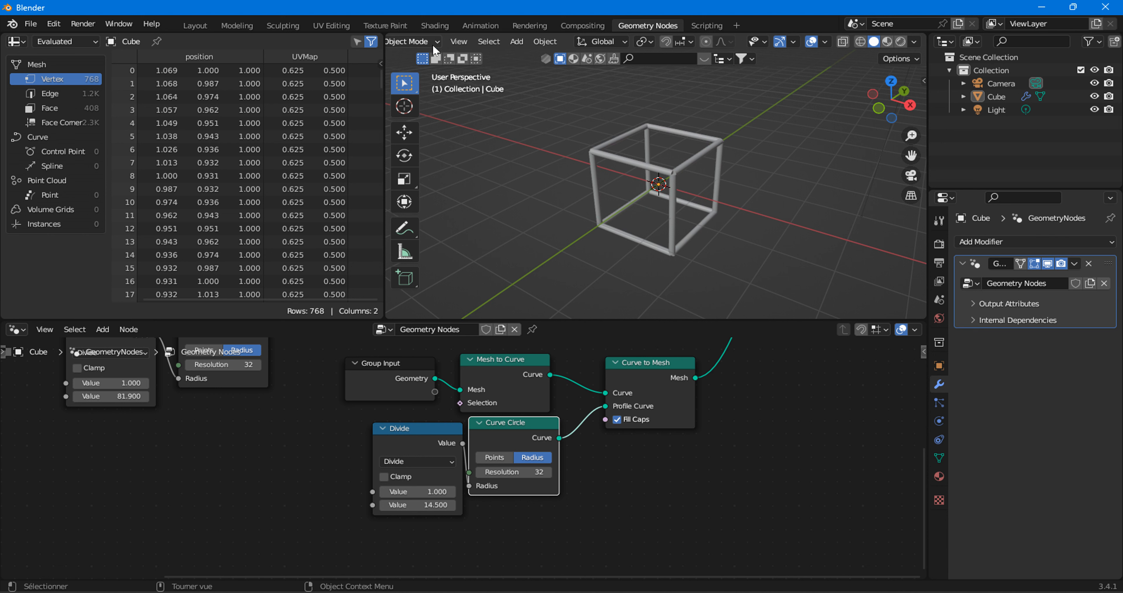
left_click(425, 41)
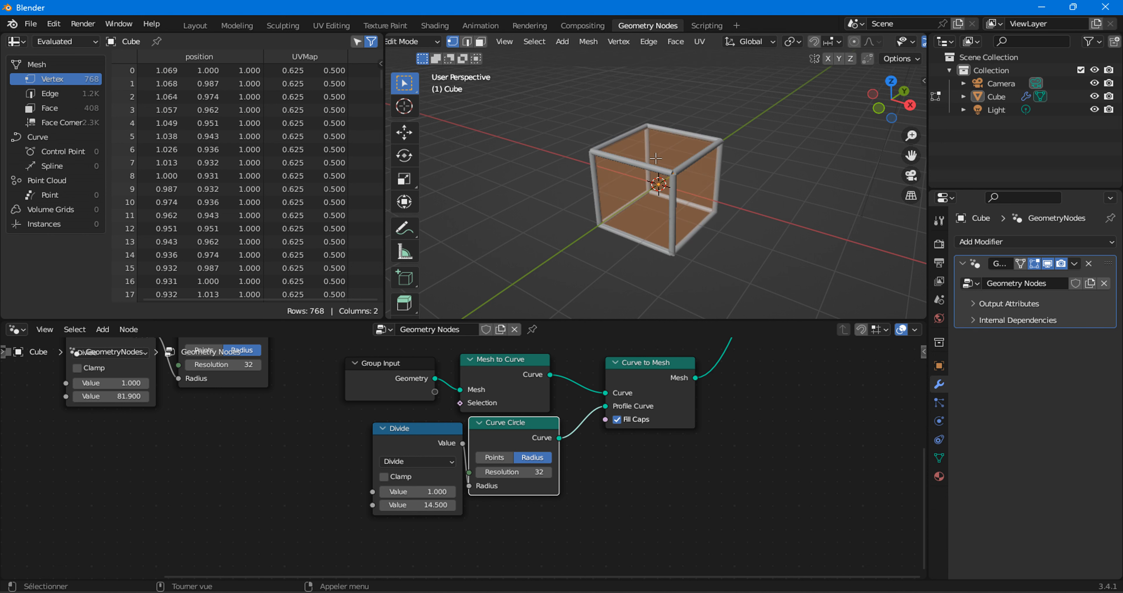
left_click(682, 182)
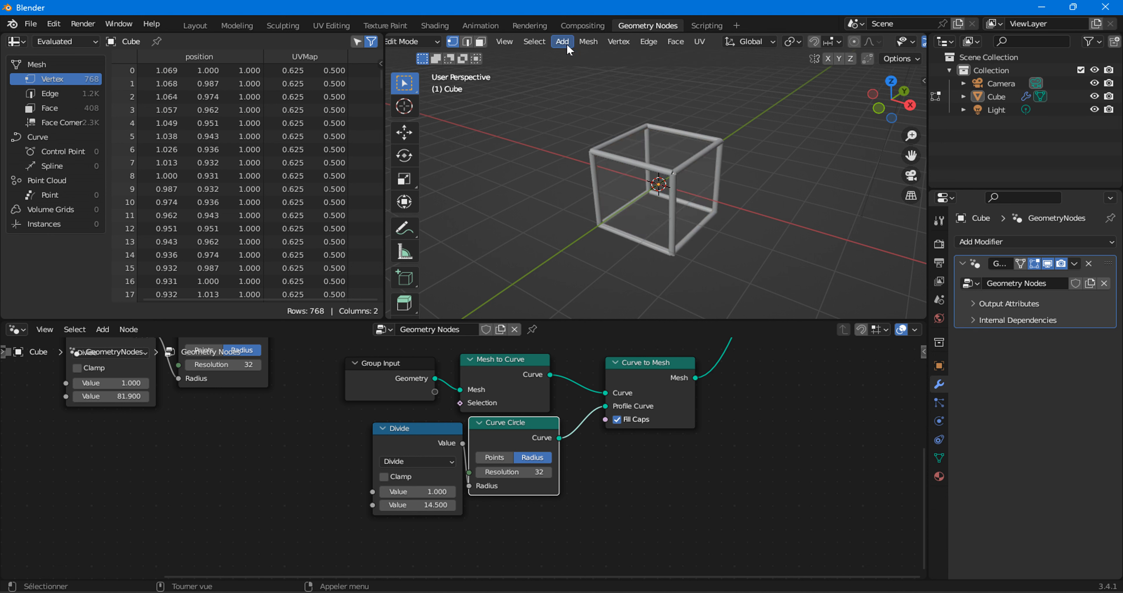
left_click(480, 43)
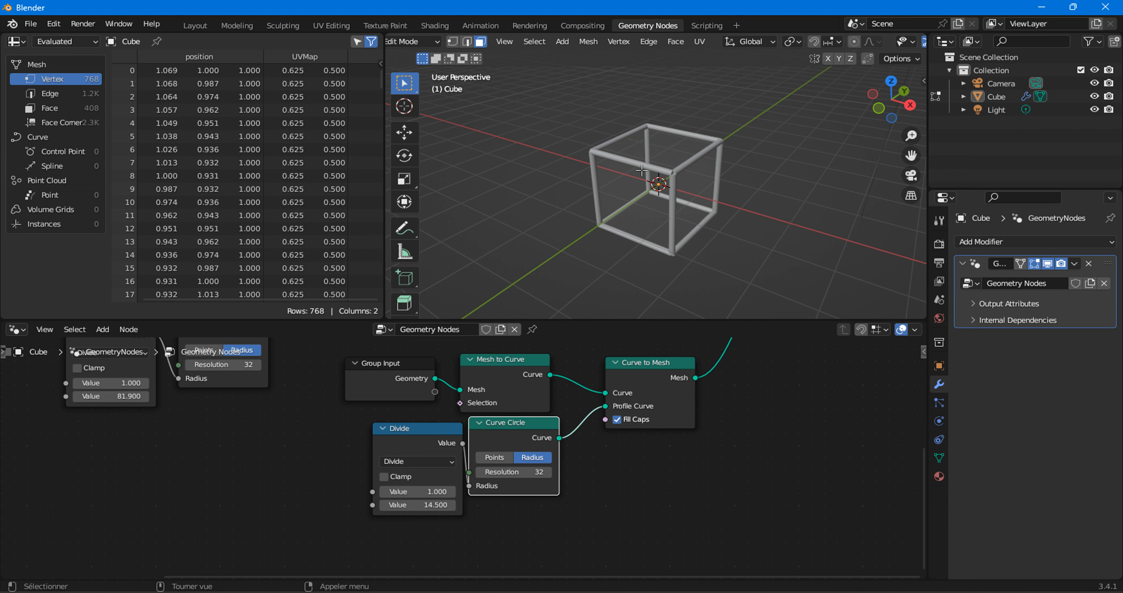
left_click(695, 187)
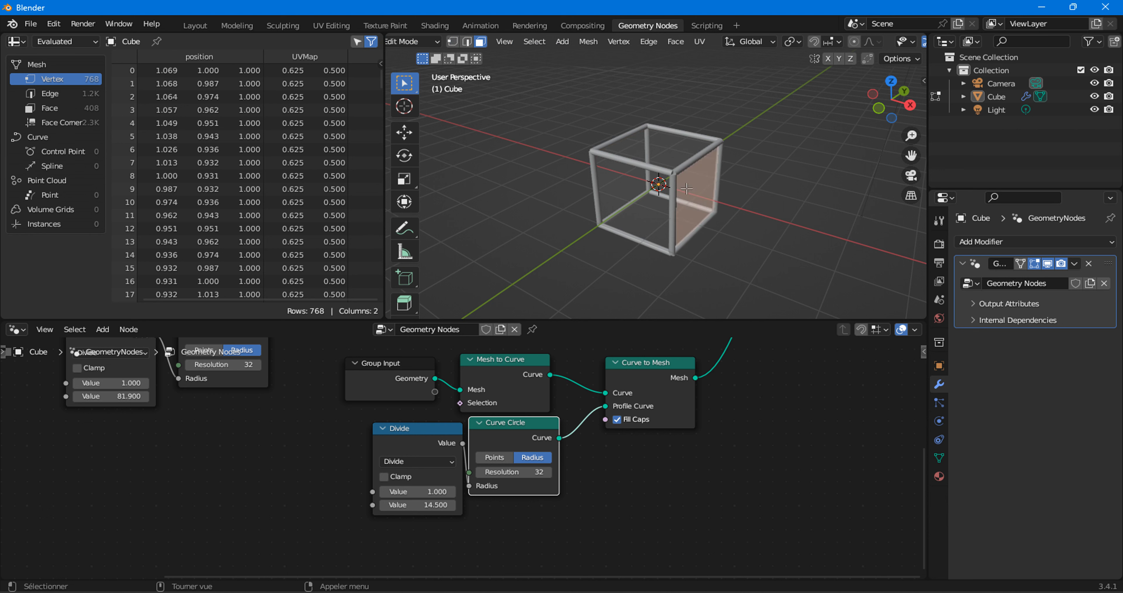
key("e")
left_click(839, 240)
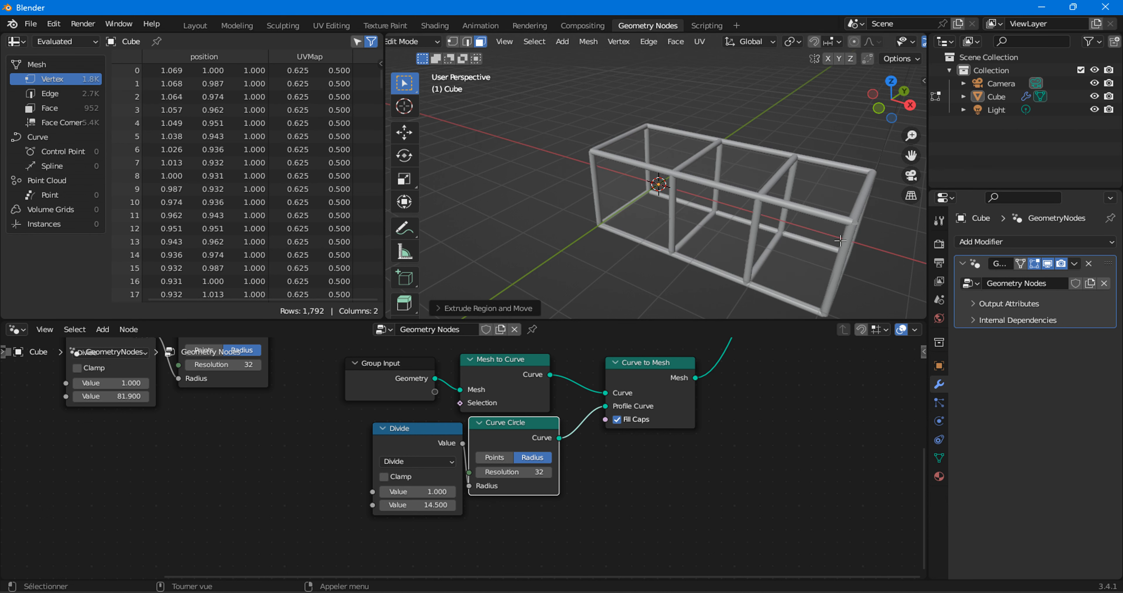
Extrude the end section's top face upward, then extrude the raised block's outer side face outward.
left_click(784, 207)
key("e")
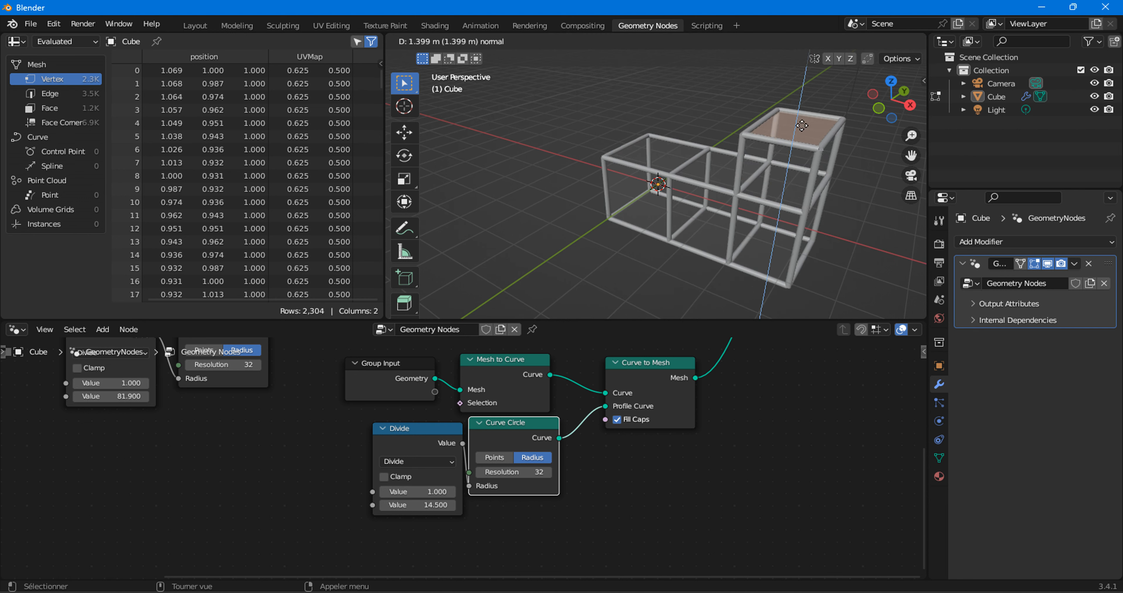
left_click(812, 63)
left_click(829, 118)
key("e")
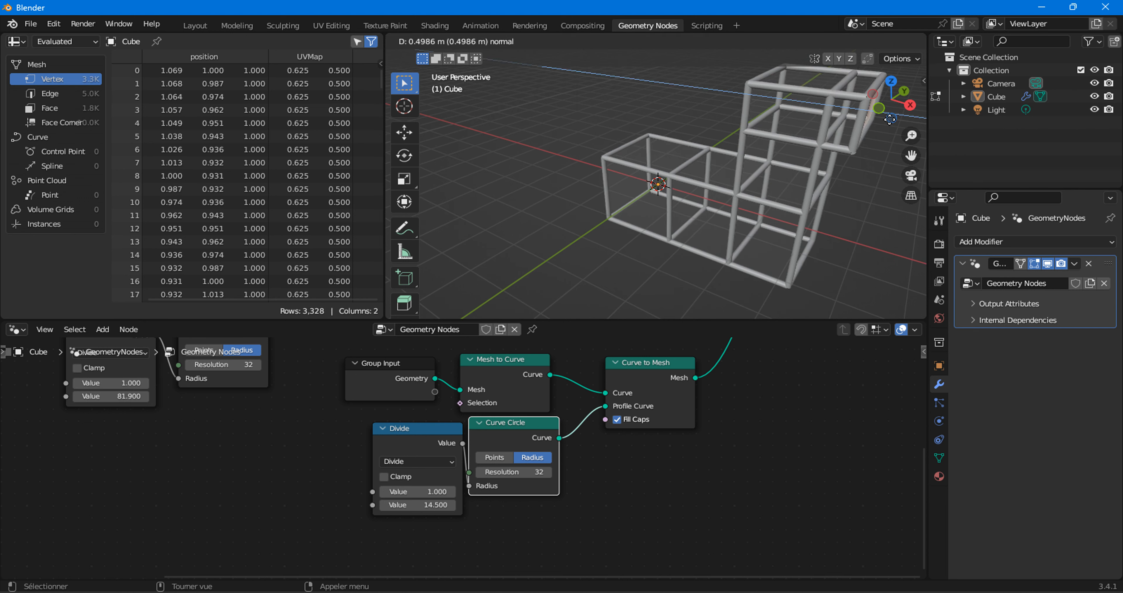
left_click(885, 127)
Select the input mesh's node chain and move it below the torus node chain.
scroll(344, 423, "down", 4)
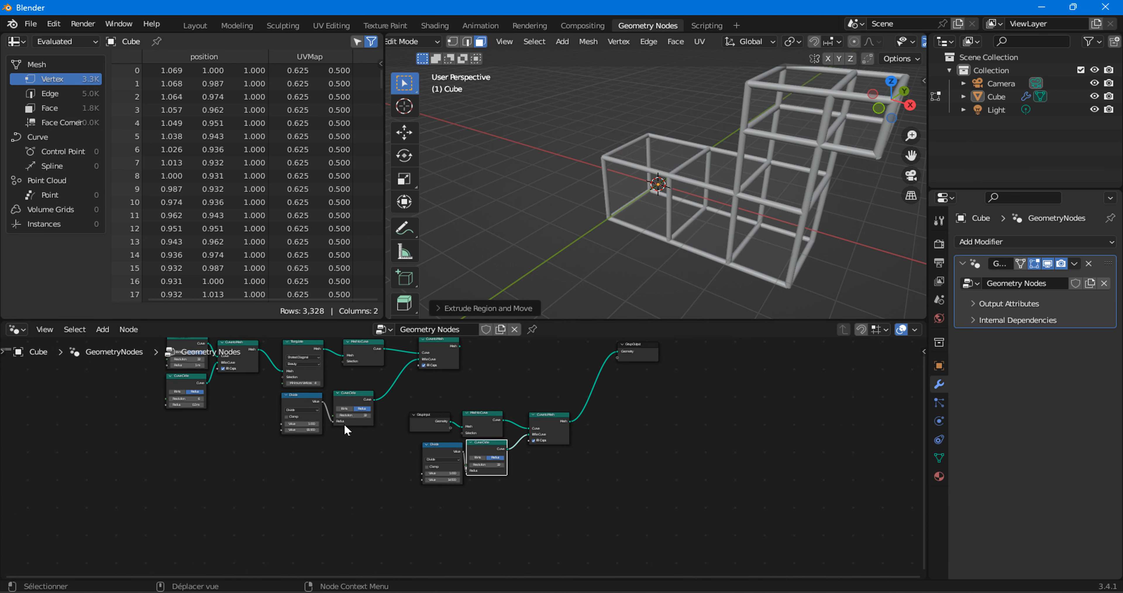
left_click_drag(423, 400, 552, 476)
left_click_drag(542, 437, 420, 481)
middle_click_drag(407, 431, 407, 471)
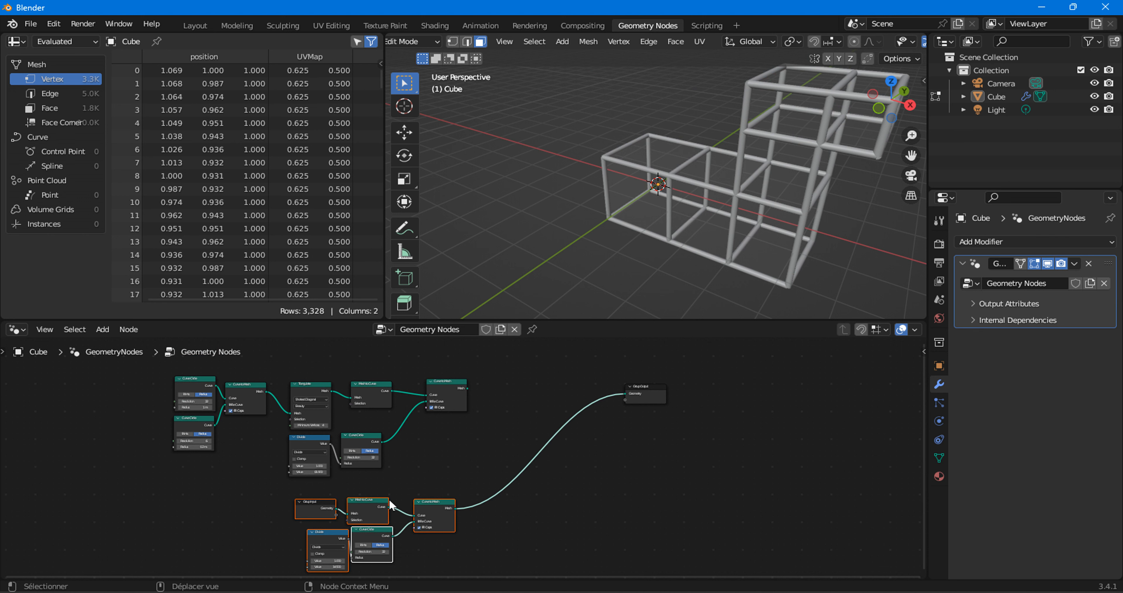
Add a Switch node between the torus chain's last Curve to Mesh node and Group Output.
left_click(109, 333)
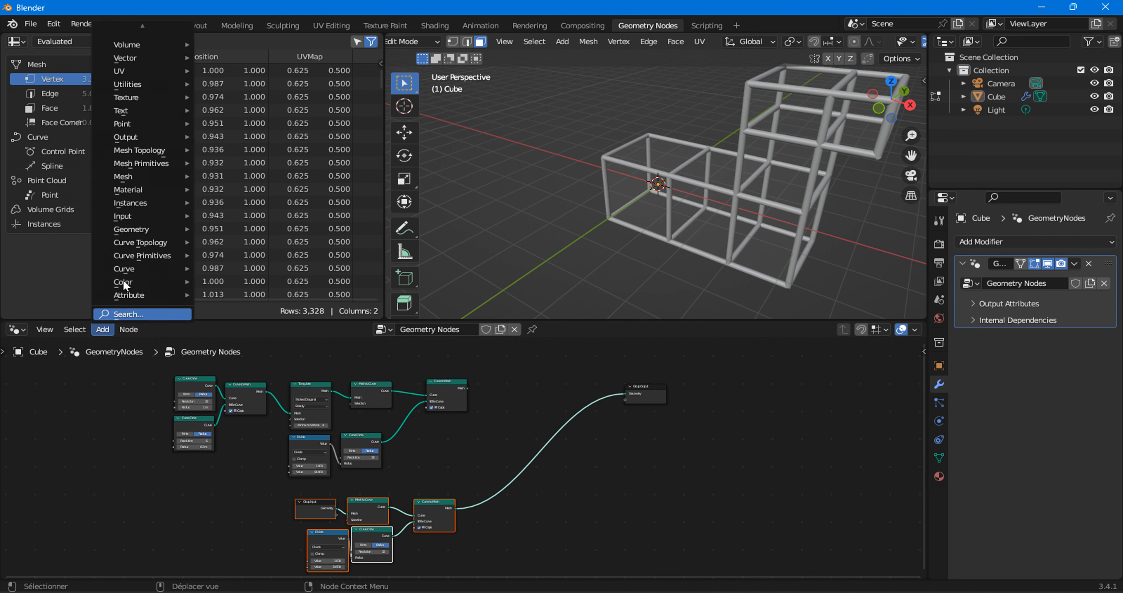
mouse_move(138, 89)
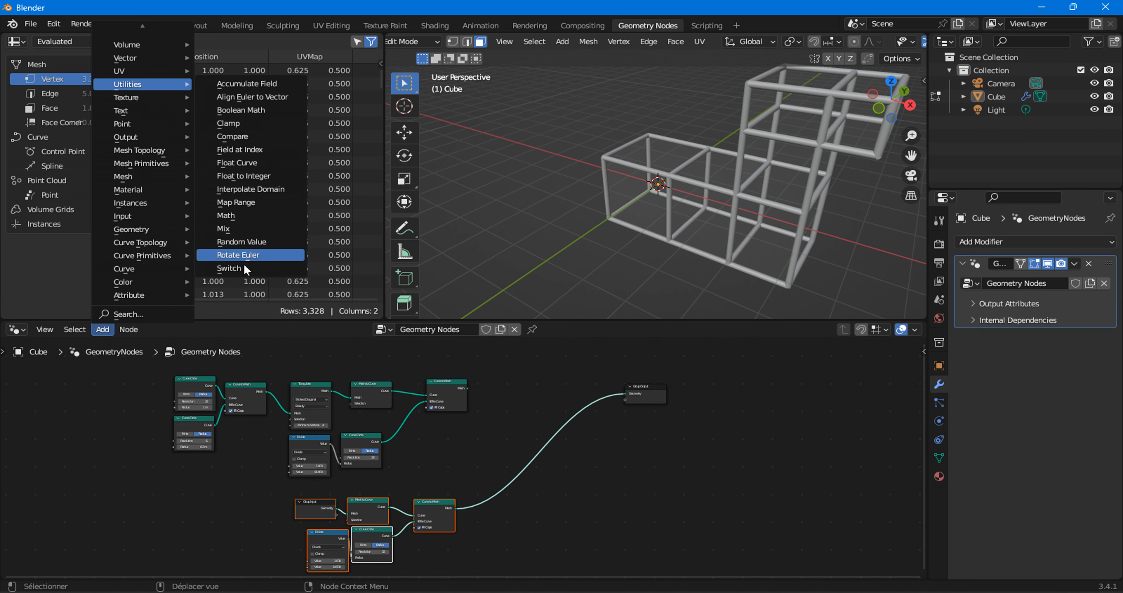
left_click(229, 267)
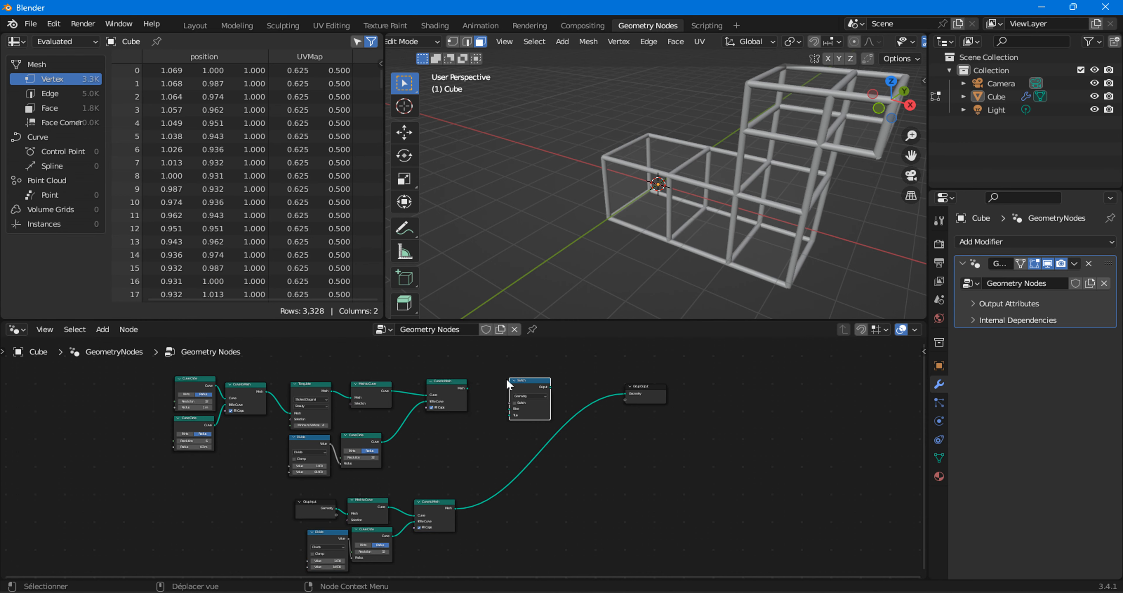
left_click(506, 377)
scroll(506, 377, "up", 3)
left_click_drag(564, 425, 572, 434)
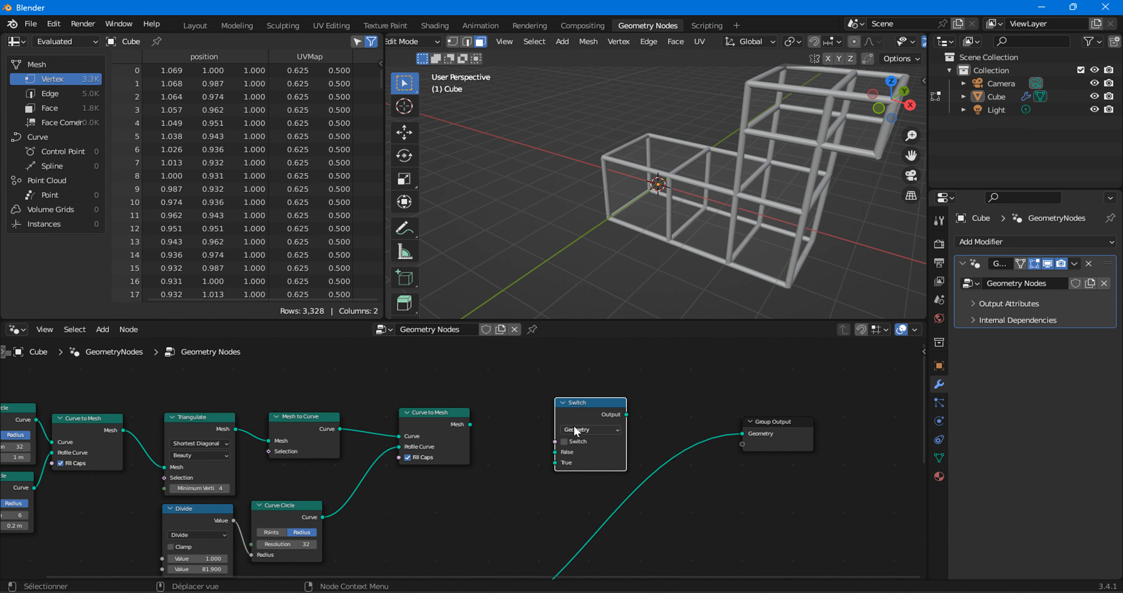
Insert the Switch node into the Group Output link, connect the torus Curve to Mesh output to True, and enable Switch.
middle_click_drag(594, 501, 585, 463)
left_click_drag(576, 379, 603, 420)
left_click_drag(458, 387, 572, 458)
left_click(580, 437)
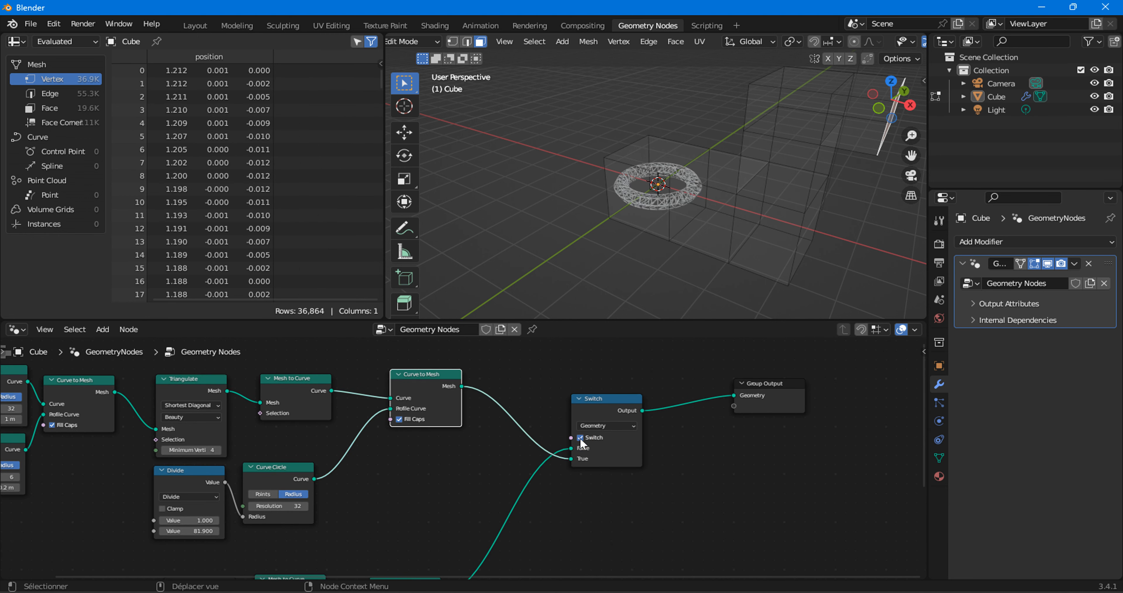
Return to Object Mode and disable the Switch node's Switch option to output the cube truss.
left_click(416, 41)
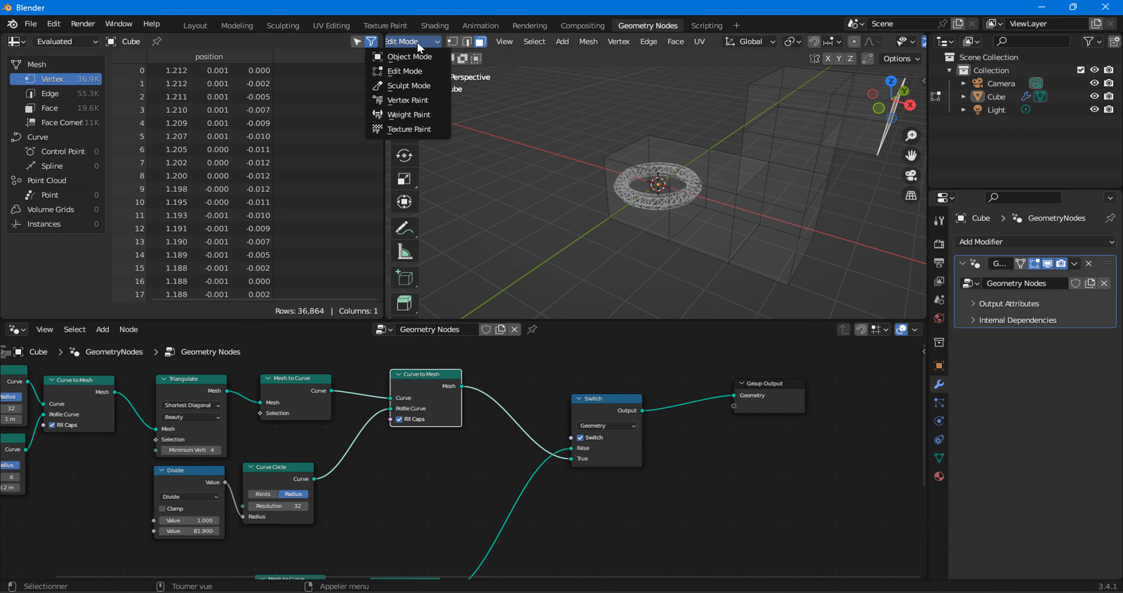
left_click(412, 59)
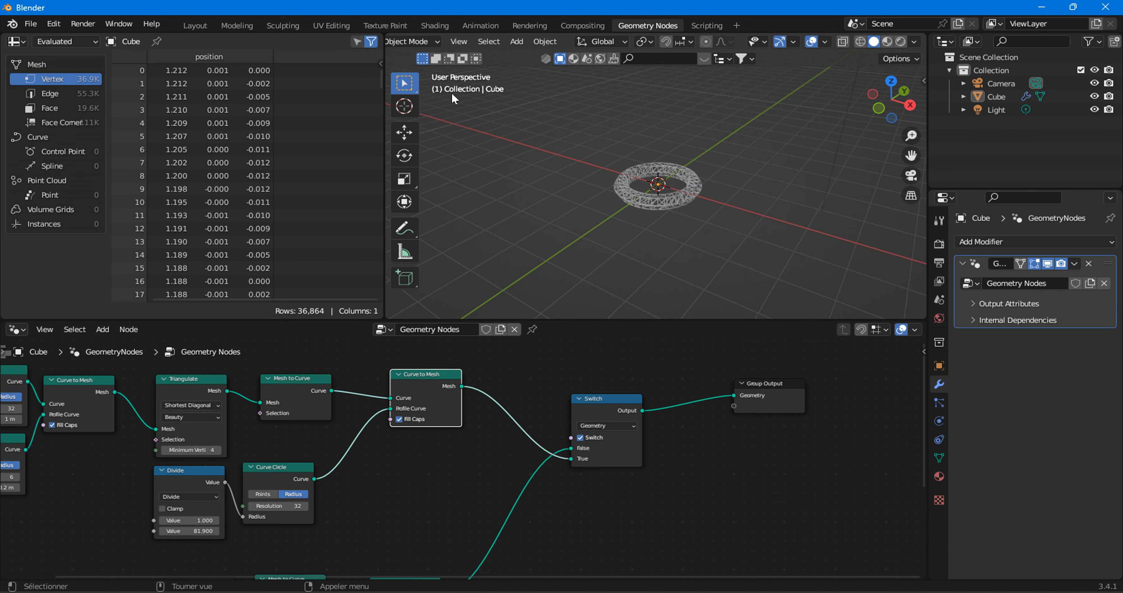
left_click(581, 437)
Move the input mesh's node chain closer beneath the torus chain.
scroll(657, 225, "down", 3)
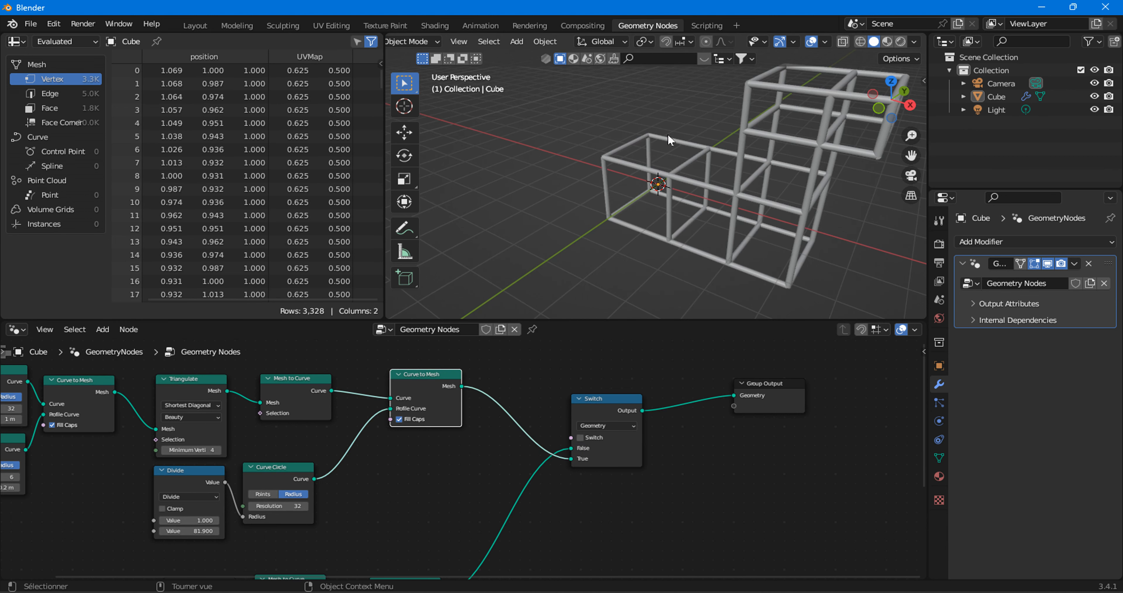
scroll(560, 423, "down", 3)
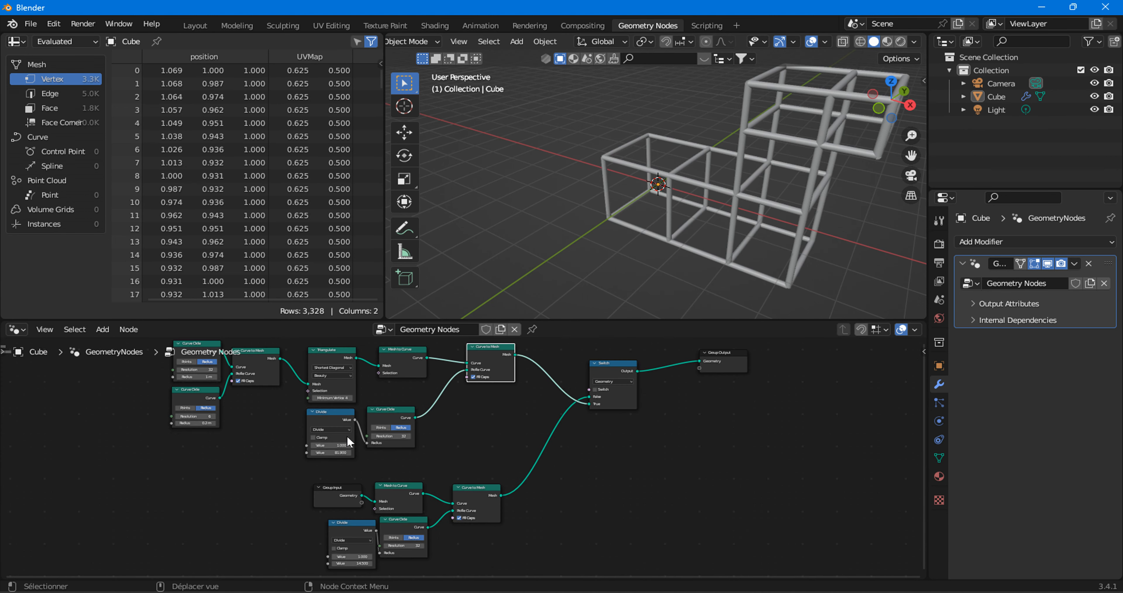
left_click_drag(300, 474, 410, 476)
Scale the cube truss object down and enable the Switch node's Switch option to output the torus.
left_click(797, 139)
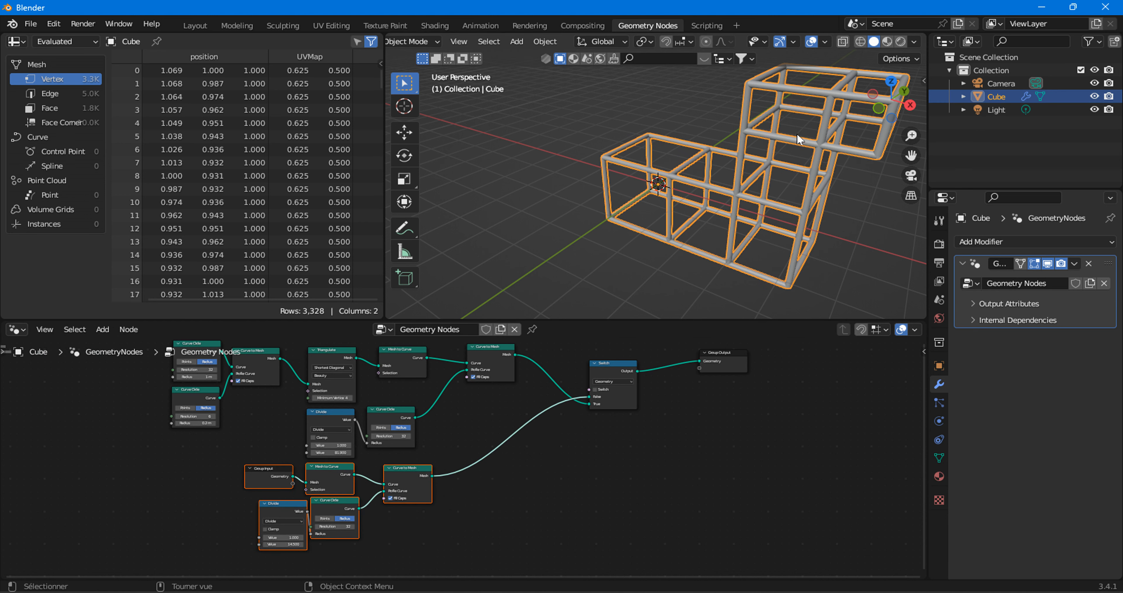
key("s")
left_click(763, 163)
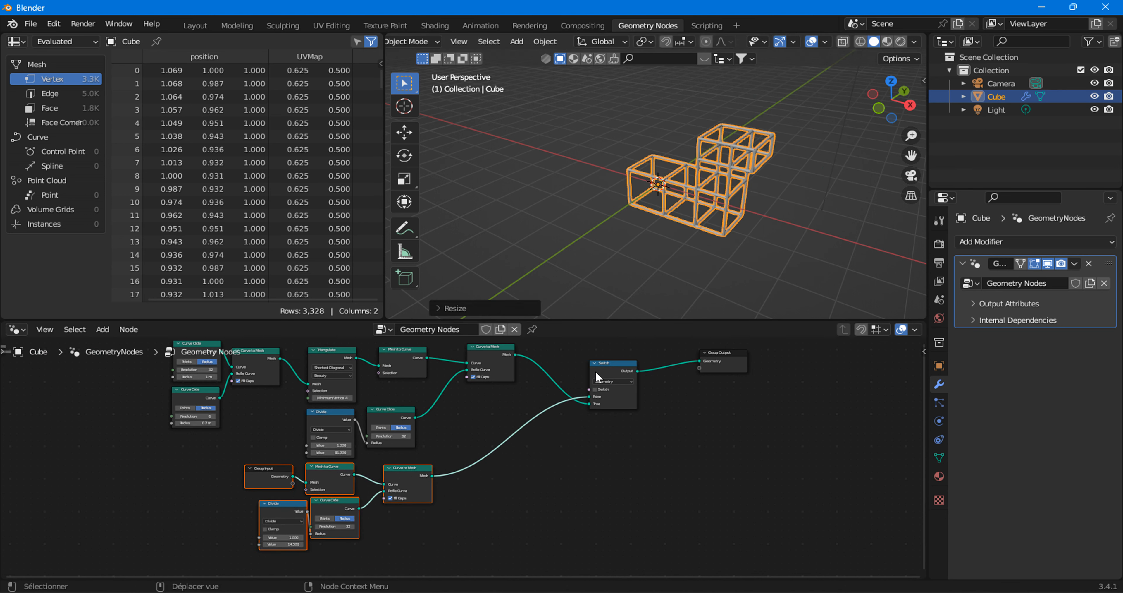
left_click(594, 389)
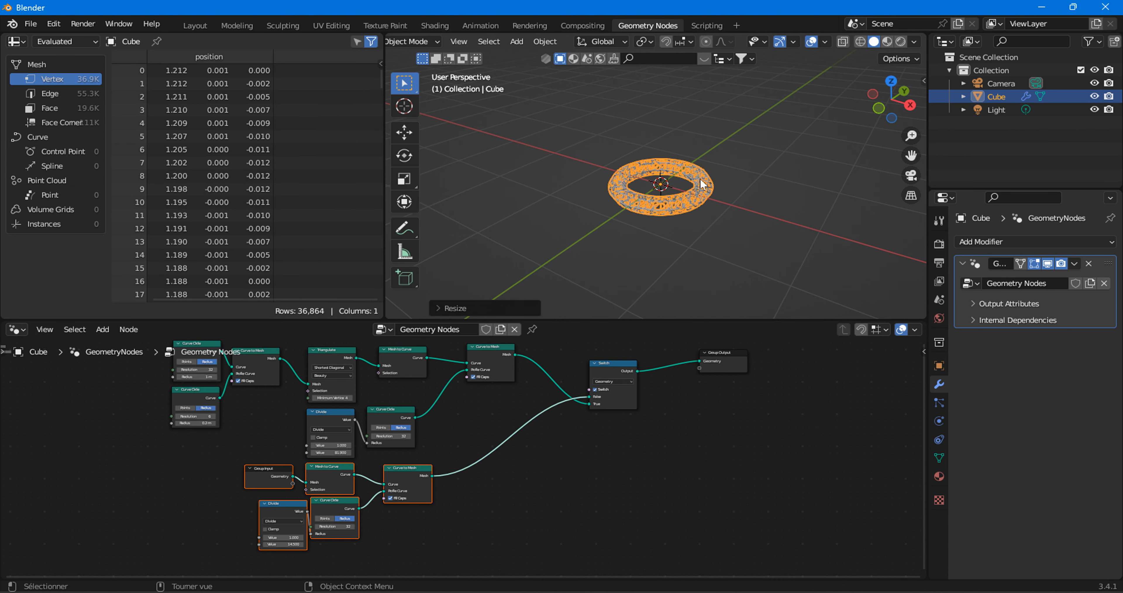
Add a Transform node on the link between the input mesh's Curve to Mesh node and the Switch node.
middle_click_drag(465, 427, 478, 405)
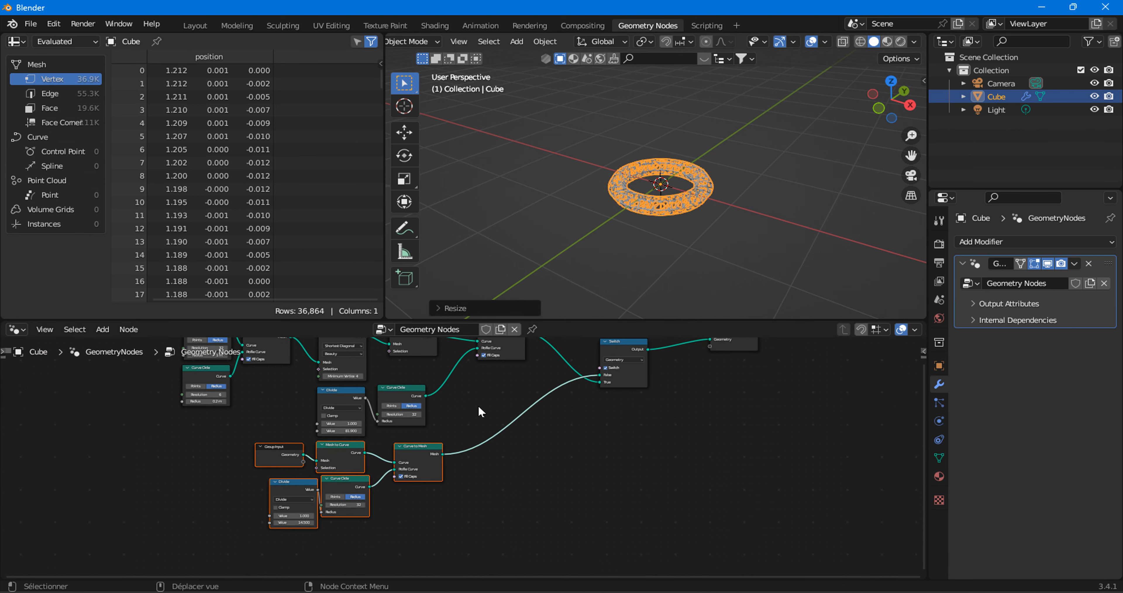
scroll(481, 436, "up", 2)
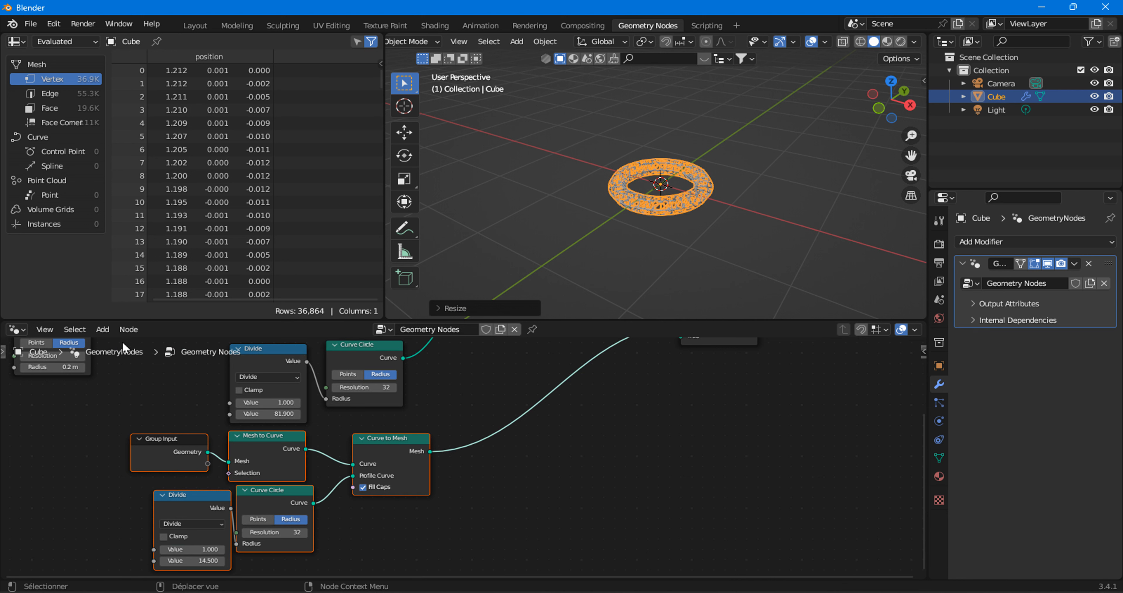
left_click(103, 329)
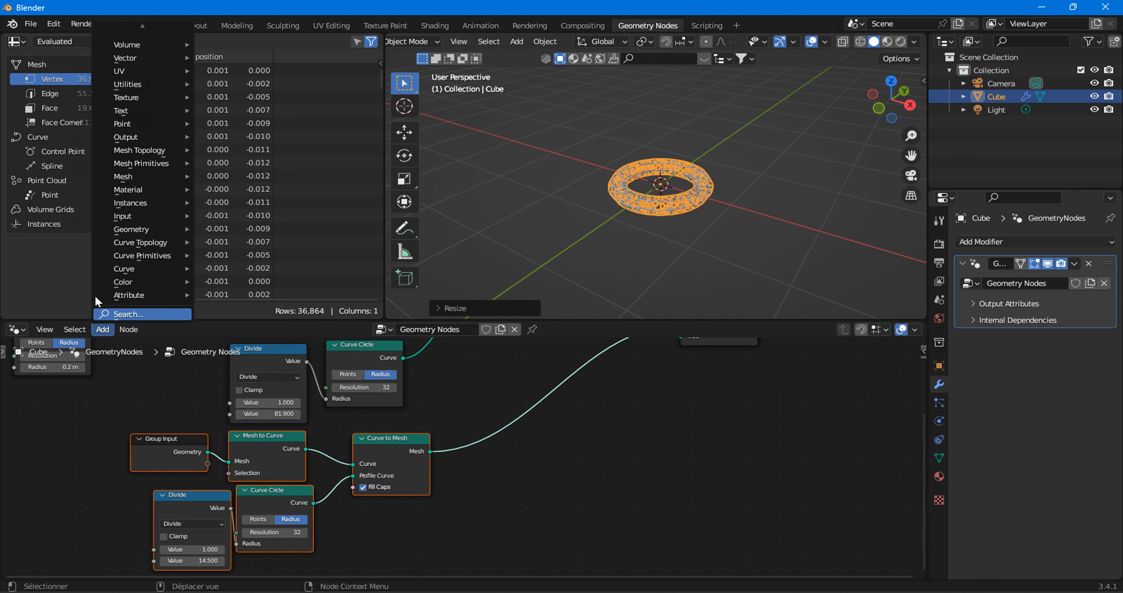
mouse_move(122, 216)
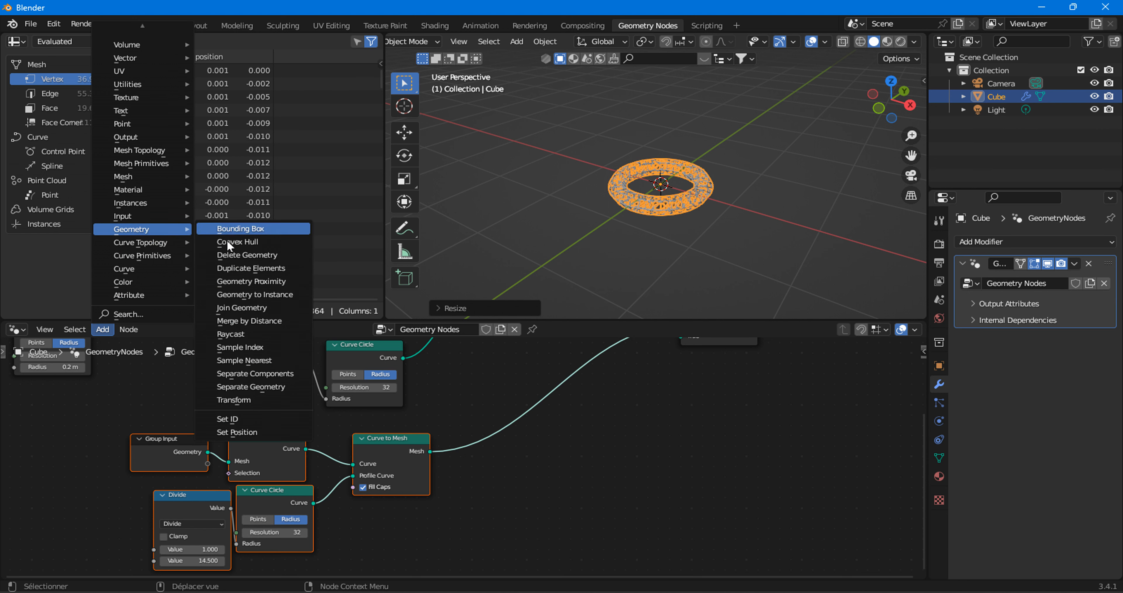
left_click(246, 399)
left_click(480, 417)
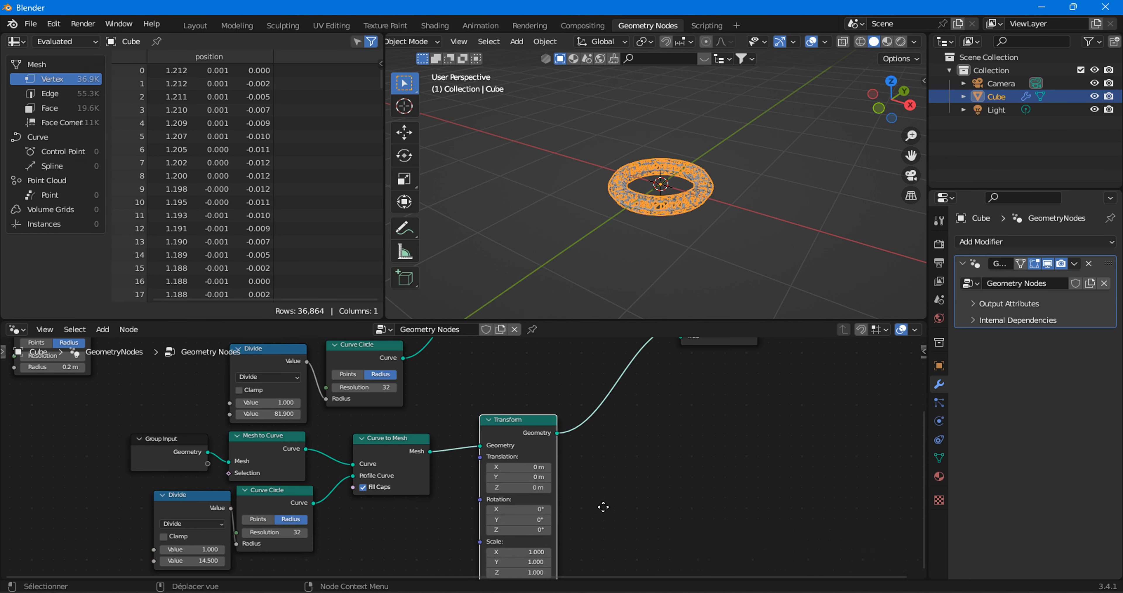
middle_click_drag(586, 508, 615, 439)
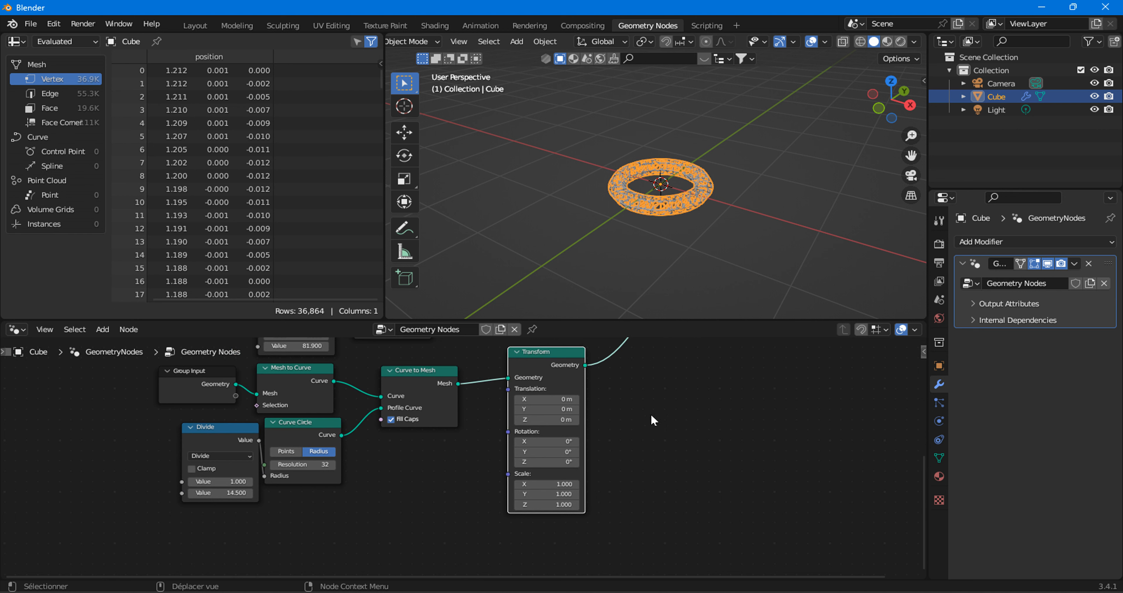
Disable the Switch node's Switch option and move Group Output farther away from the Switch node.
scroll(616, 383, "down", 2)
middle_click_drag(615, 383, 620, 485)
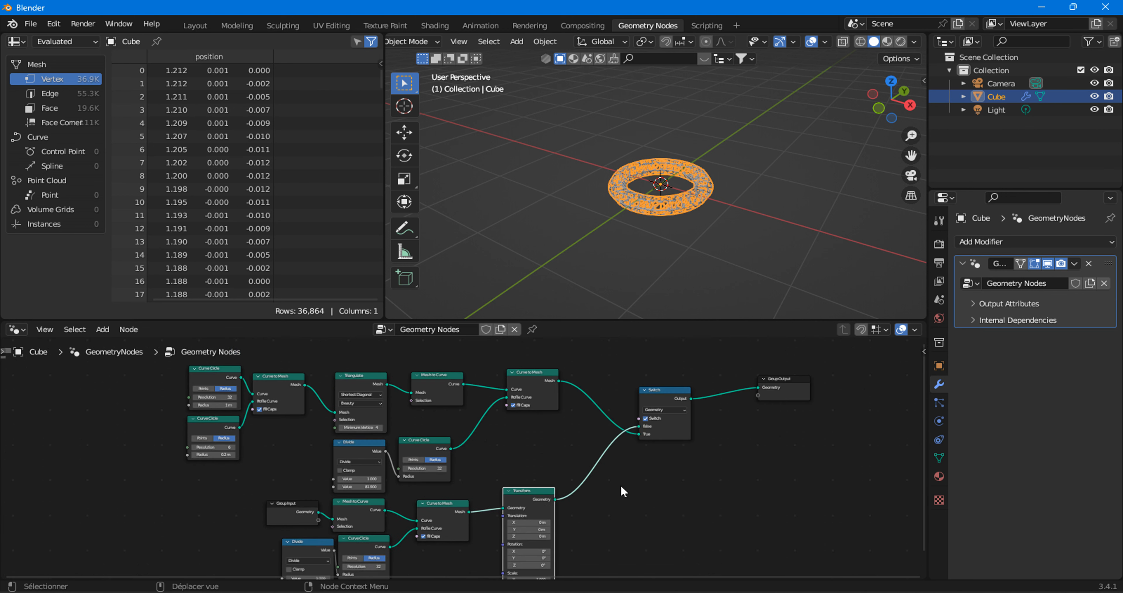
left_click(646, 419)
left_click_drag(779, 393, 866, 404)
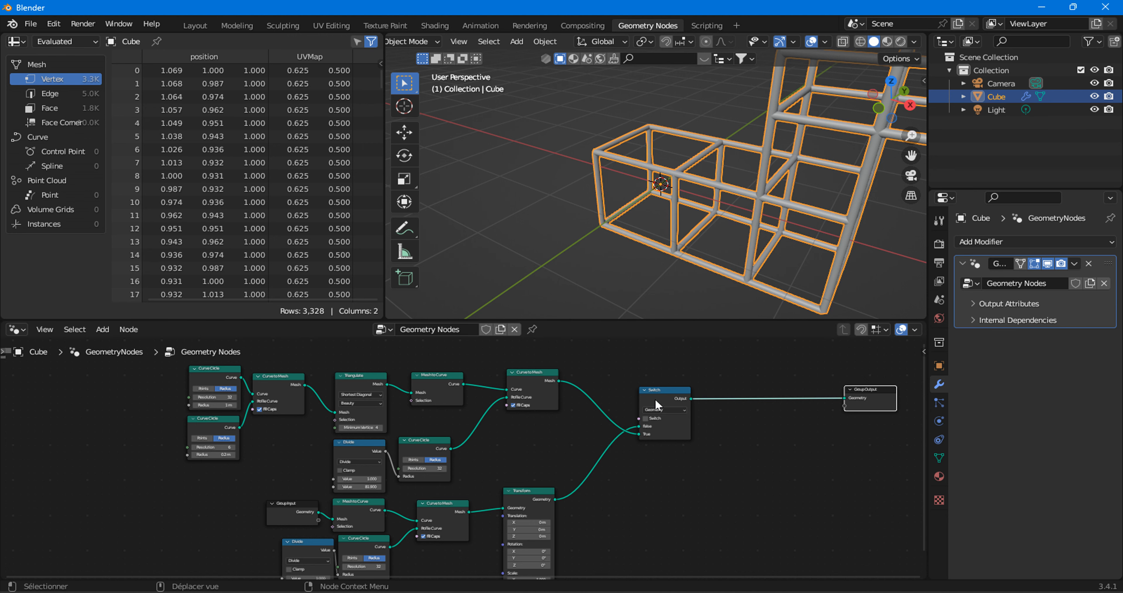
Duplicate the Switch node and insert the copy on the link between the first Switch and Group Output.
middle_click_drag(698, 441, 561, 442)
scroll(606, 499, "up", 5)
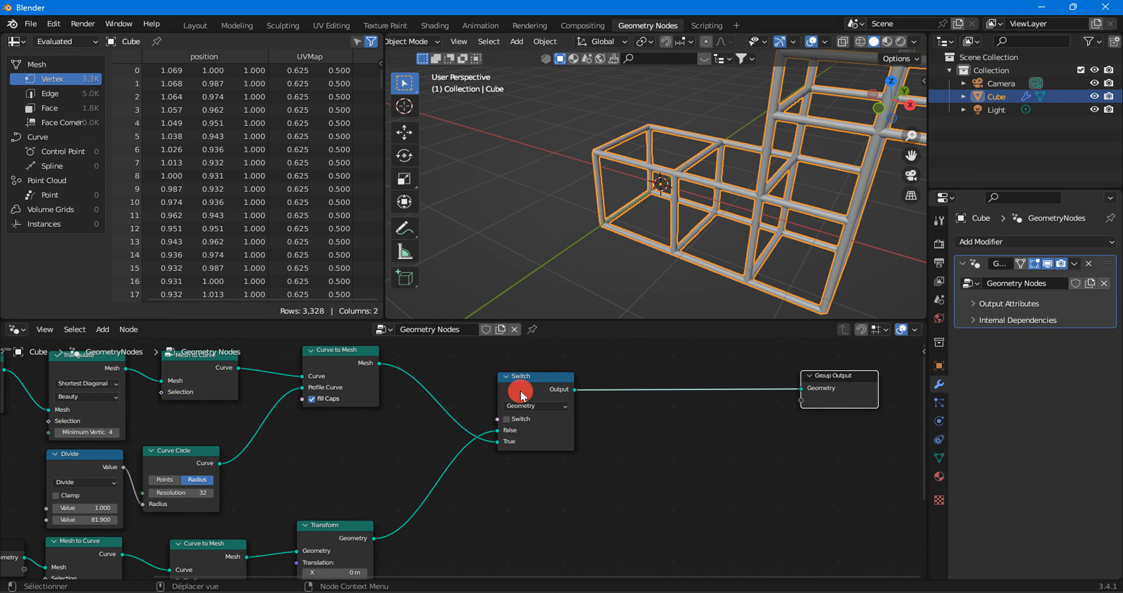
key("shift+d")
left_click(645, 407)
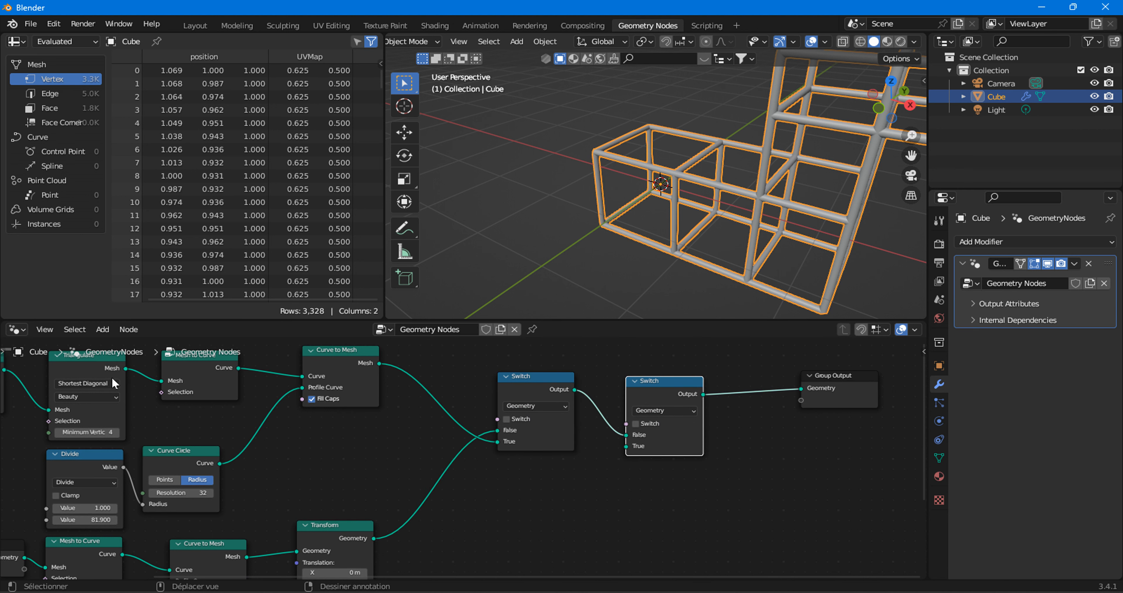
Add a Join Geometry node below the first Switch node and connect the torus chain's Curve to Mesh output to it.
left_click(102, 329)
mouse_move(131, 216)
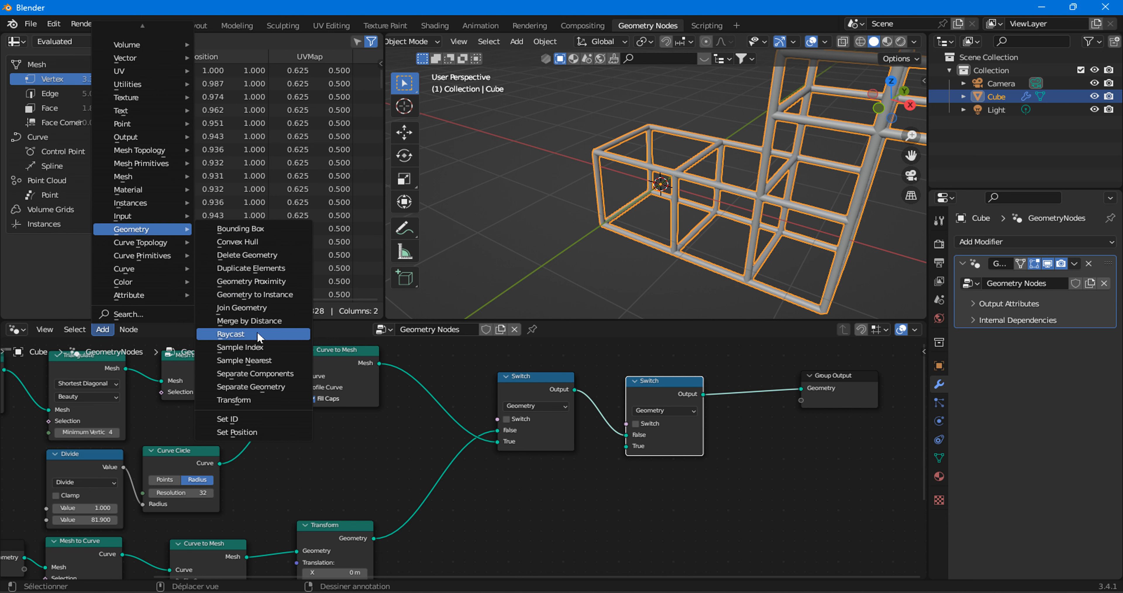
left_click(260, 309)
left_click(499, 461)
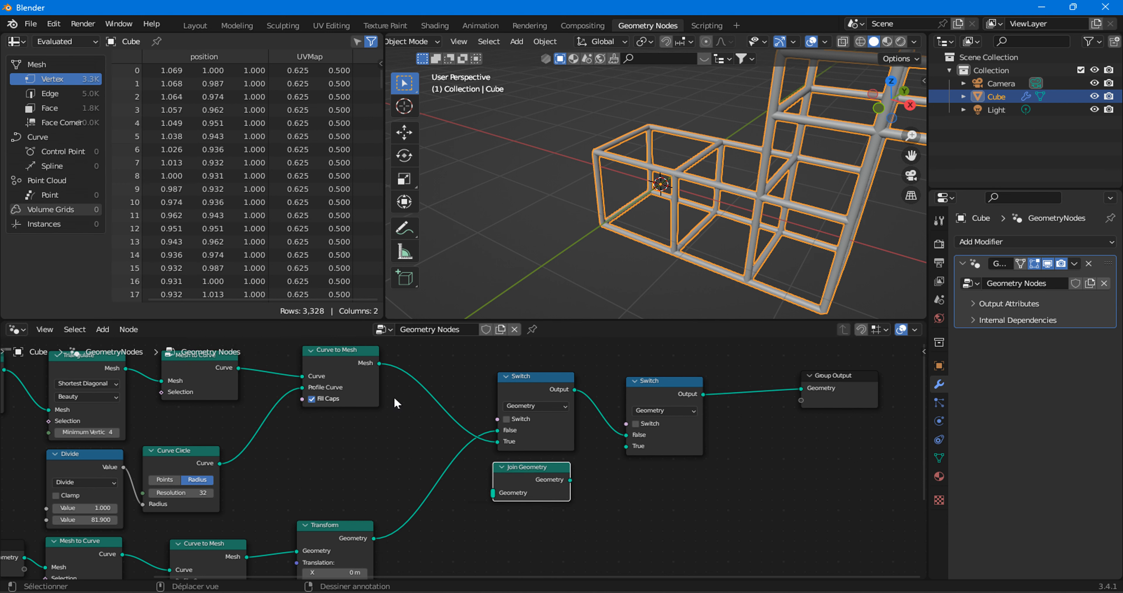
left_click_drag(377, 362, 494, 490)
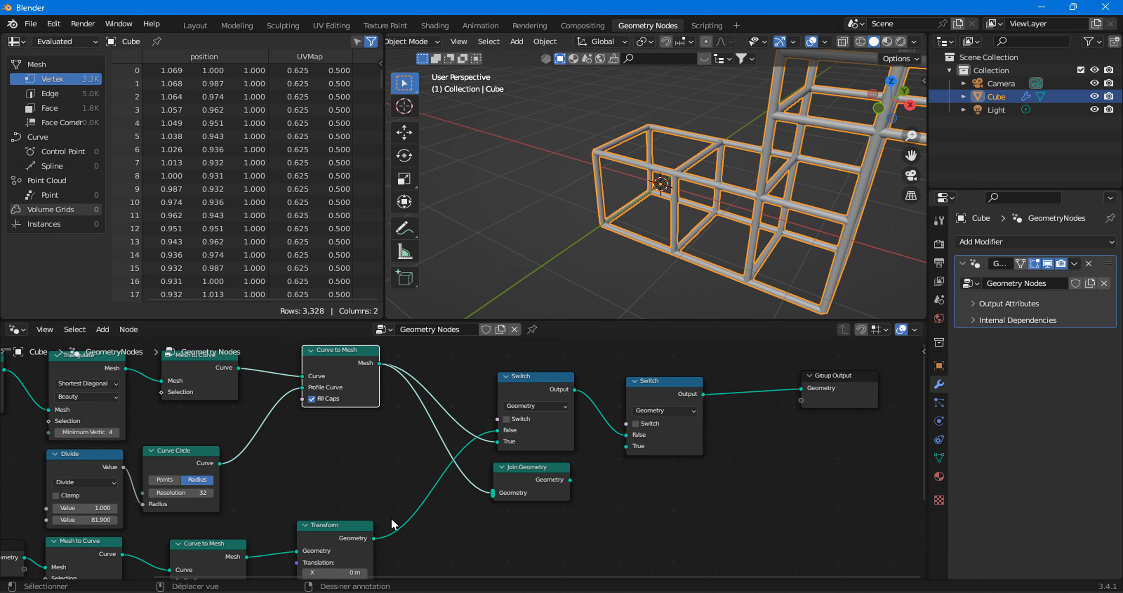
Connect Transform to Join Geometry, link Join Geometry to the second Switch's True input, and enable that node's Switch option.
left_click_drag(374, 538, 494, 493)
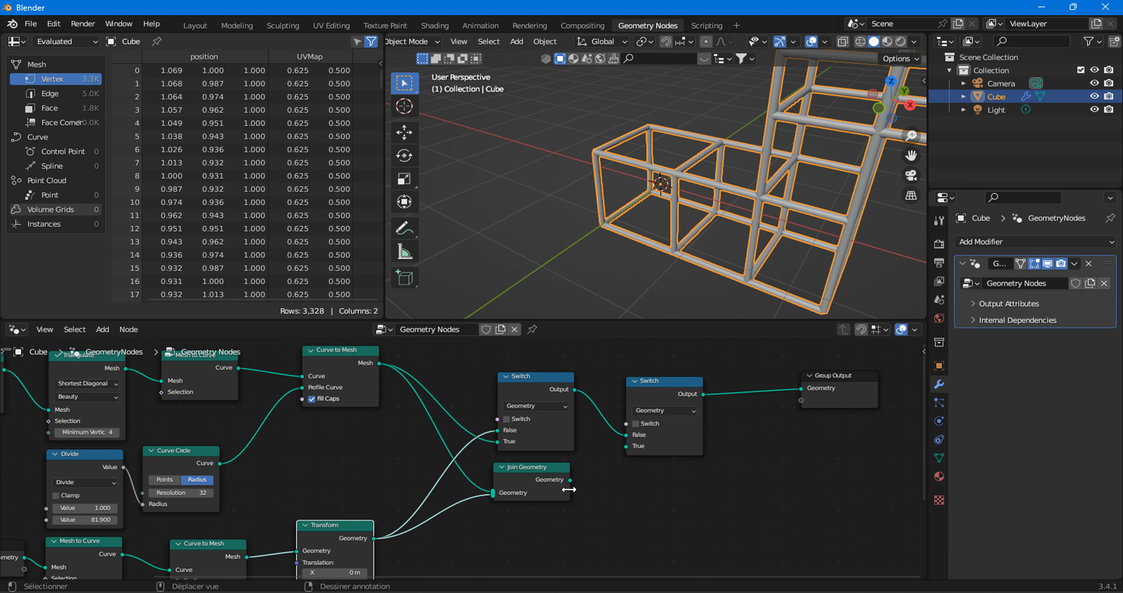
left_click_drag(570, 479, 634, 446)
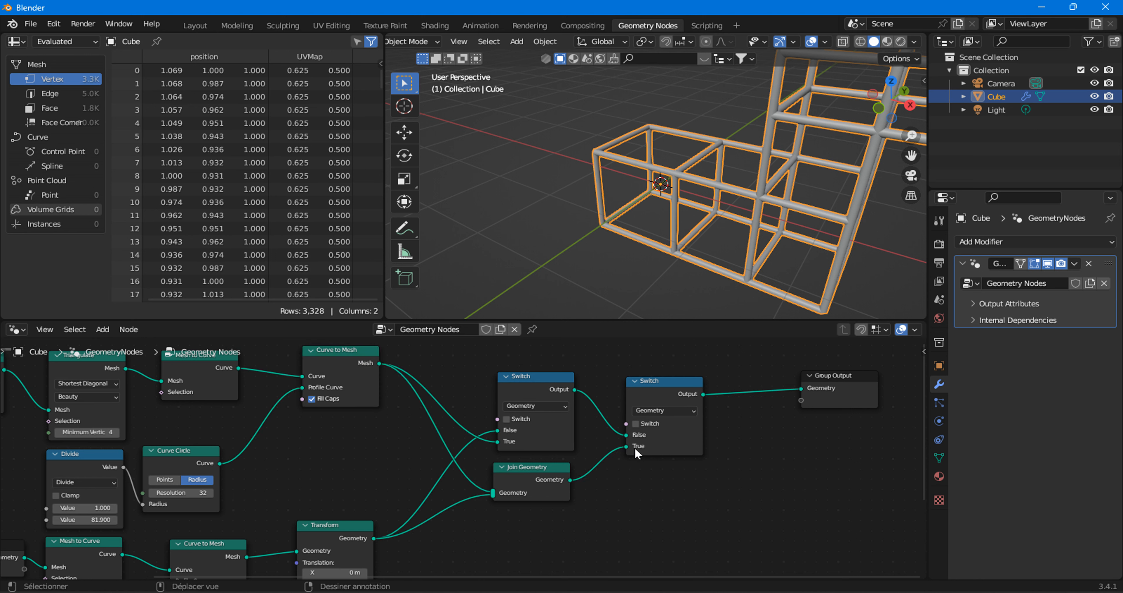
left_click(636, 423)
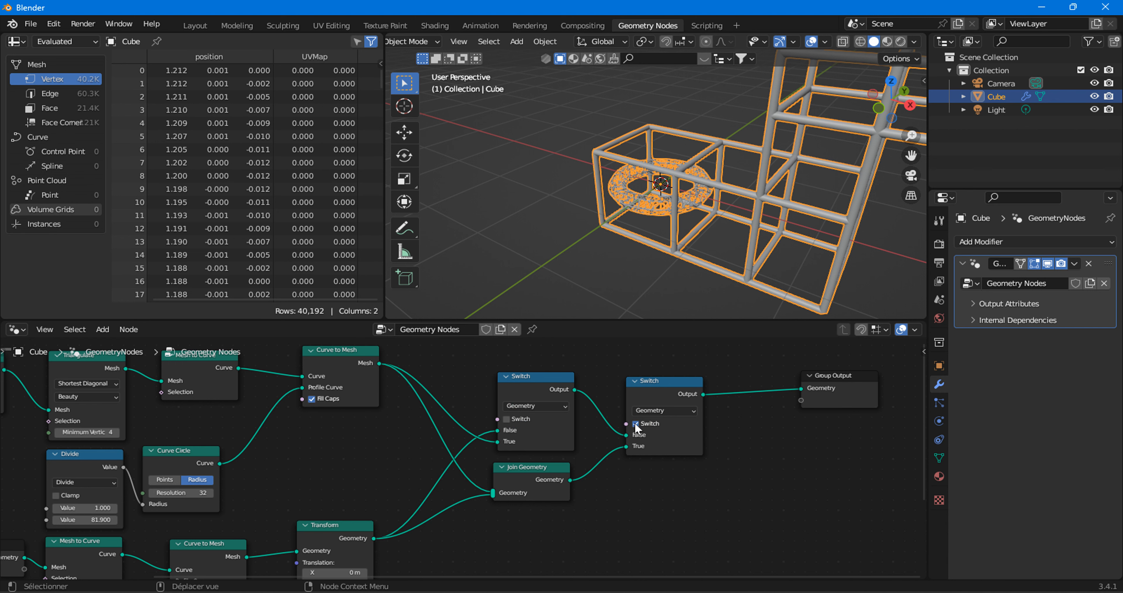
Output the torus truss alone by enabling only the first Switch node's option, and re-enable the second Switch node to output both joined.
left_click(636, 423)
left_click(509, 419)
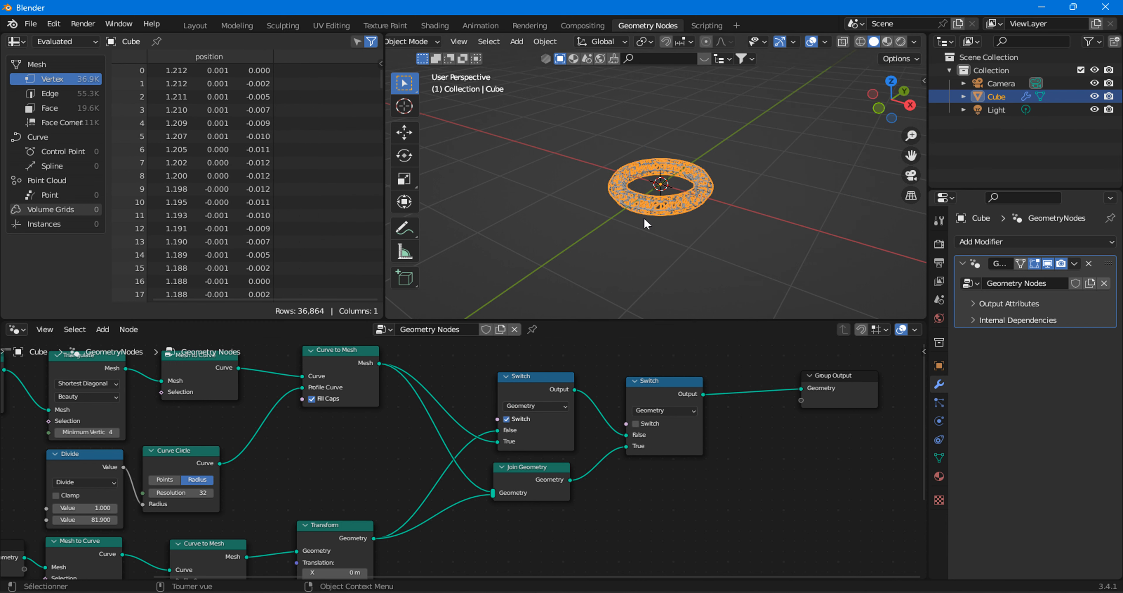
scroll(440, 405, "down", 6)
middle_click_drag(326, 437, 476, 394)
middle_click_drag(678, 431, 512, 491)
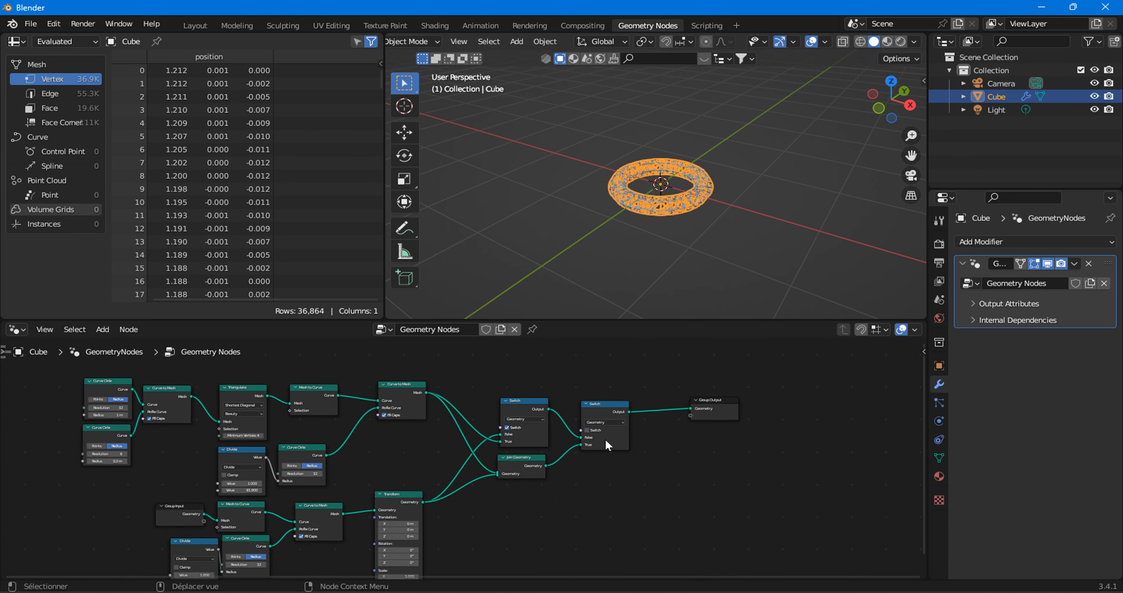
scroll(562, 477, "up", 2)
left_click(645, 417)
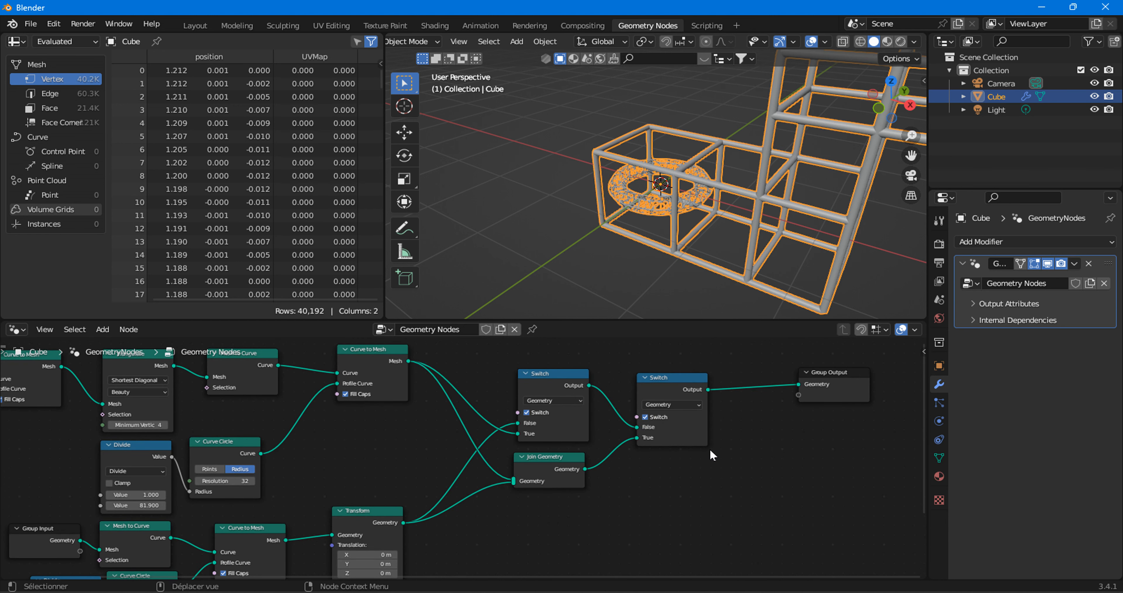
Set the viewport shading to Material Preview in both the Geometry Nodes and Layout workspaces.
middle_click_drag(709, 457, 627, 458)
left_click(595, 299)
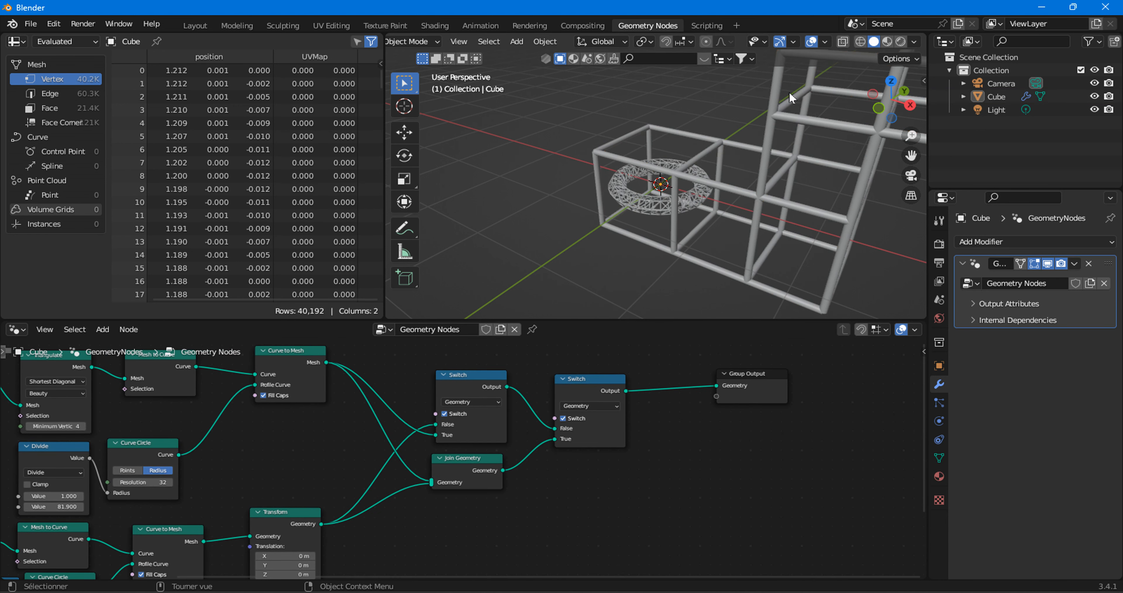
left_click(886, 42)
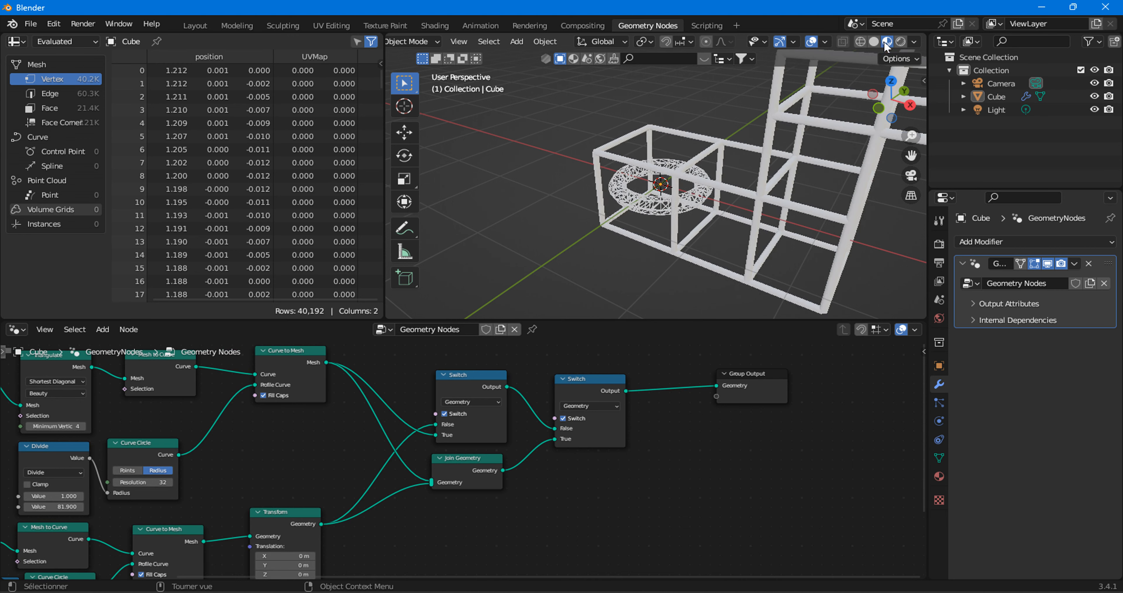
left_click(195, 26)
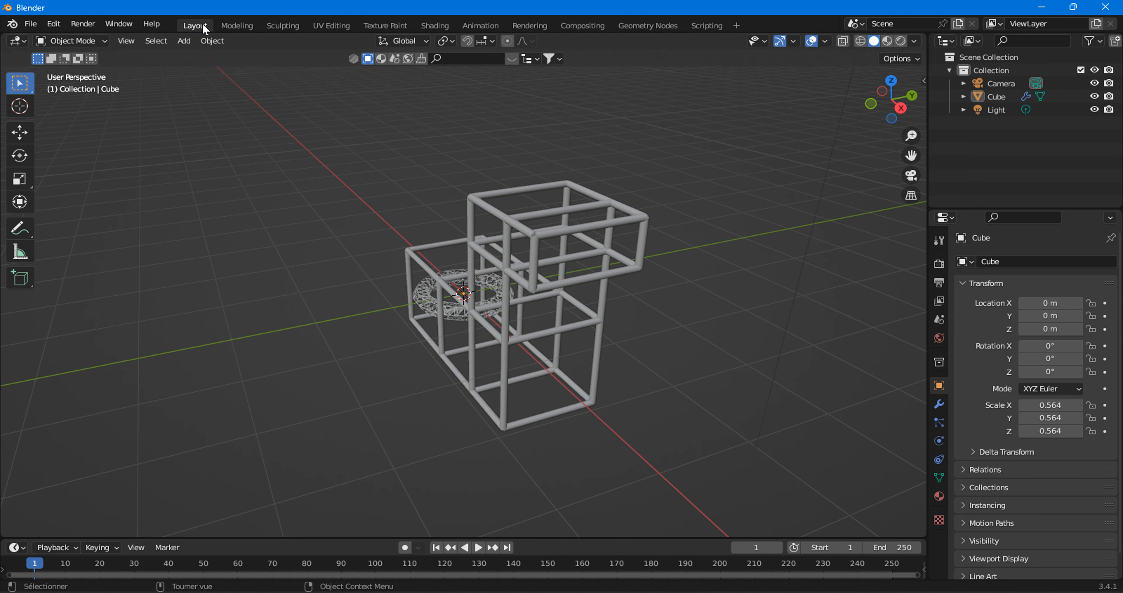
left_click(582, 235)
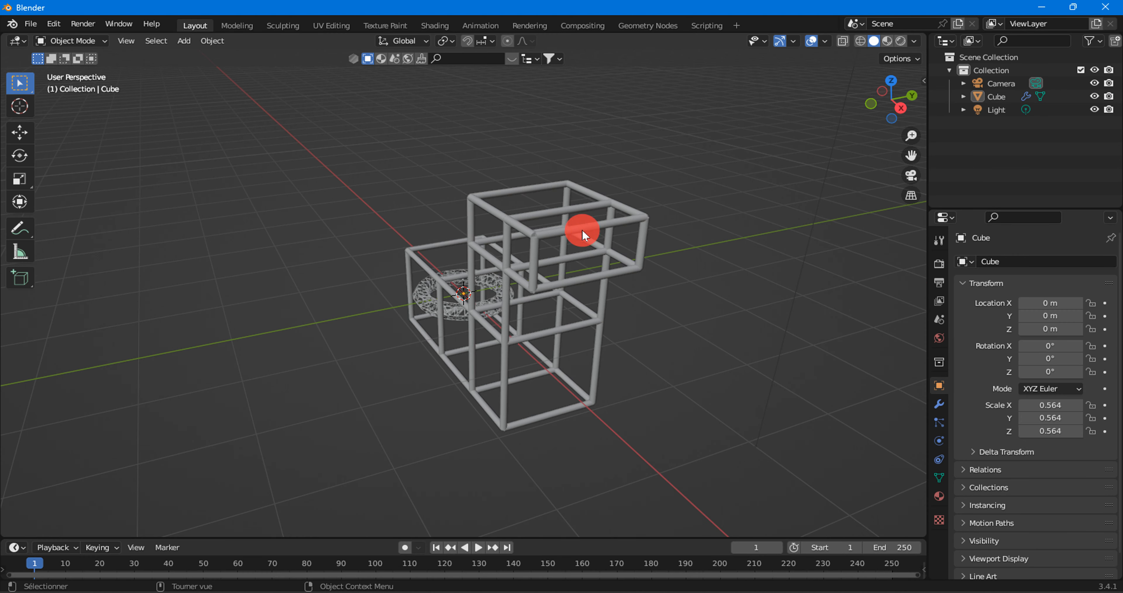
left_click(888, 41)
left_click(688, 213)
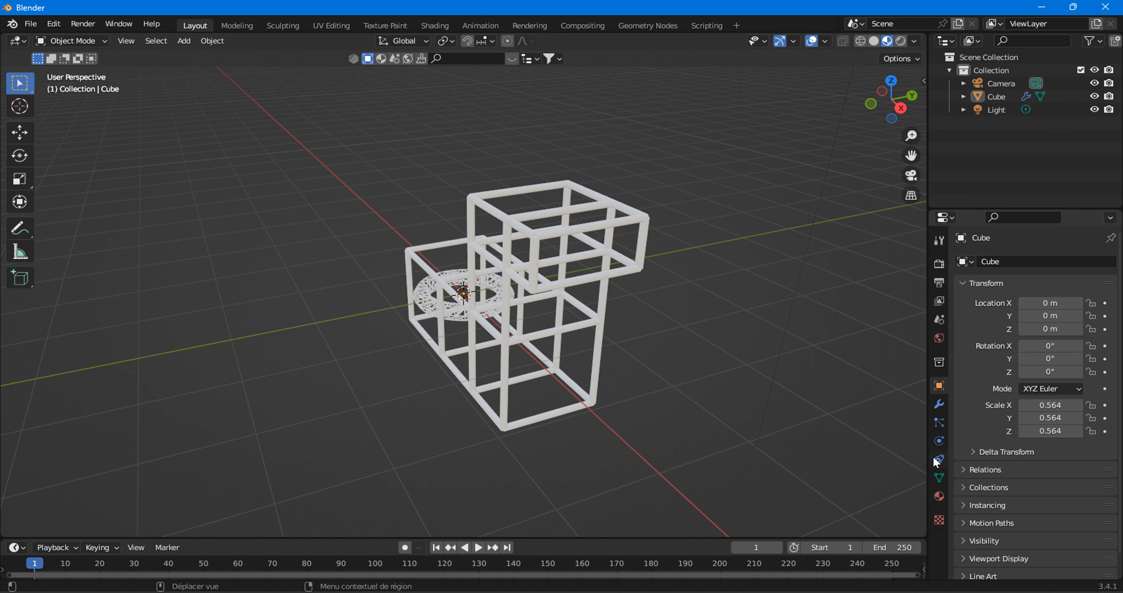
Set the Metallic value of the cube's material to 1.000 and inspect the frame and torus from several angles.
left_click(939, 496)
middle_click_drag(758, 296, 722, 356)
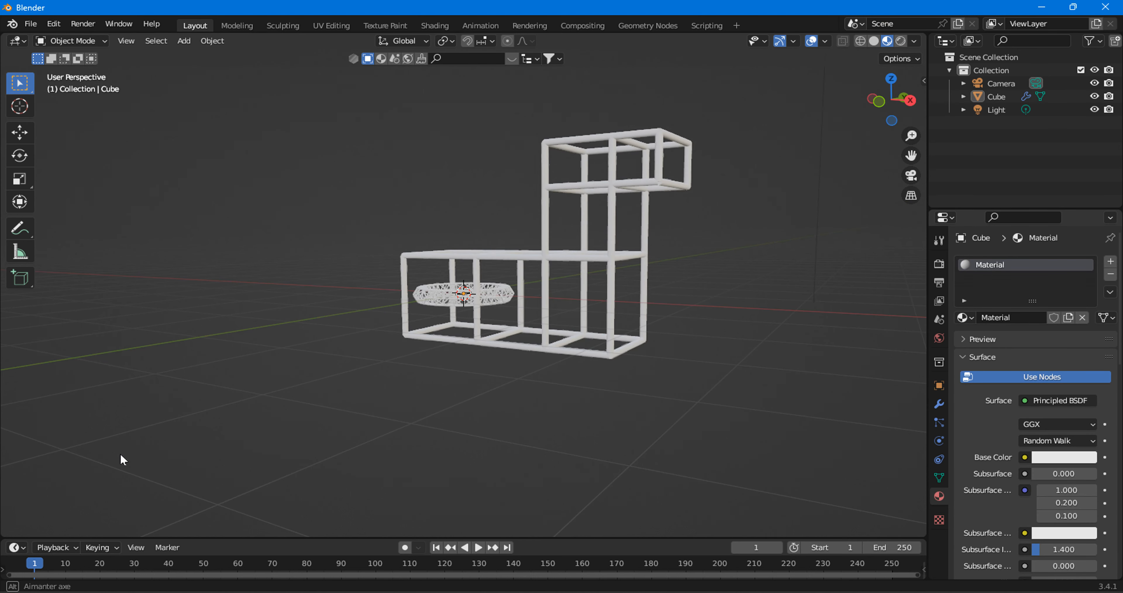
scroll(2, 365, "down", 8)
scroll(516, 341, "up", 8)
scroll(1048, 438, "down", 10)
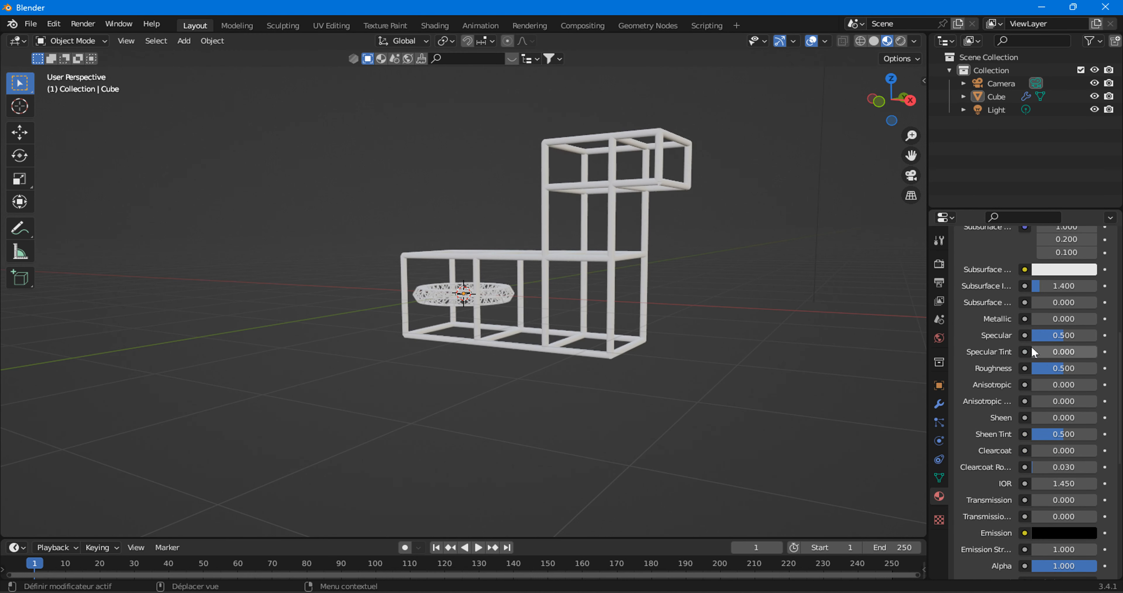
left_click(1077, 318)
left_click_drag(1077, 319, 1092, 319)
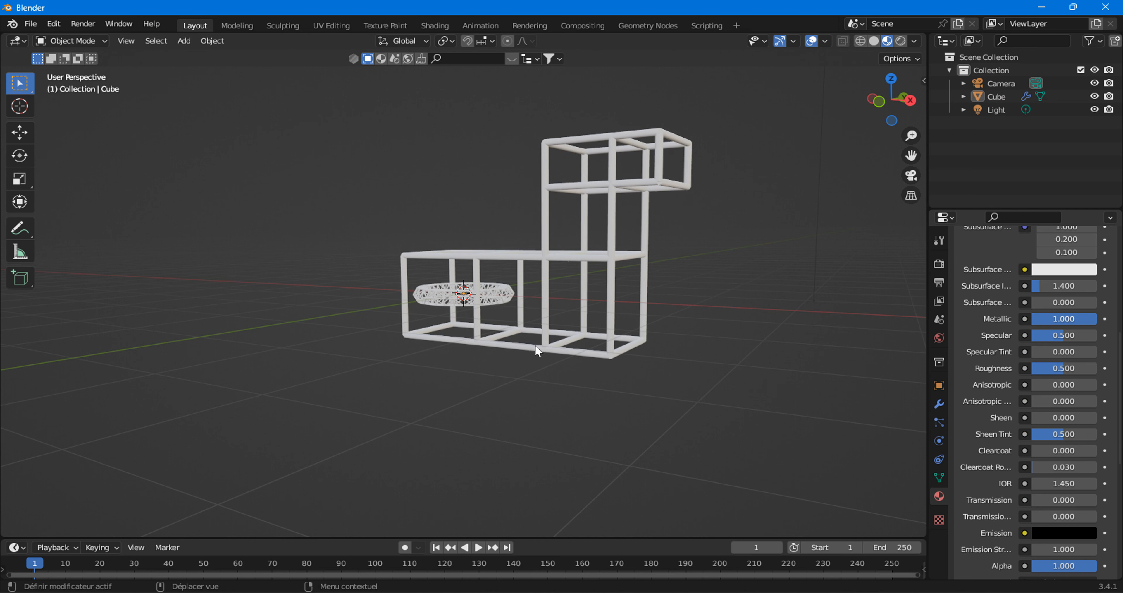
middle_click_drag(518, 312, 519, 348)
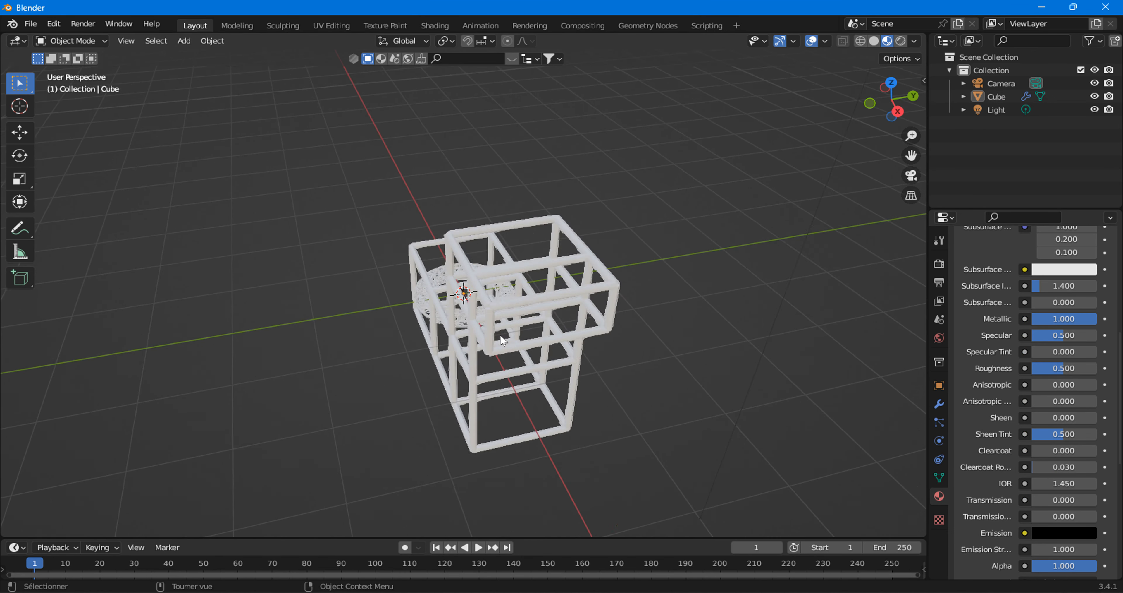
scroll(519, 351, "up", 4)
middle_click_drag(709, 360, 741, 318)
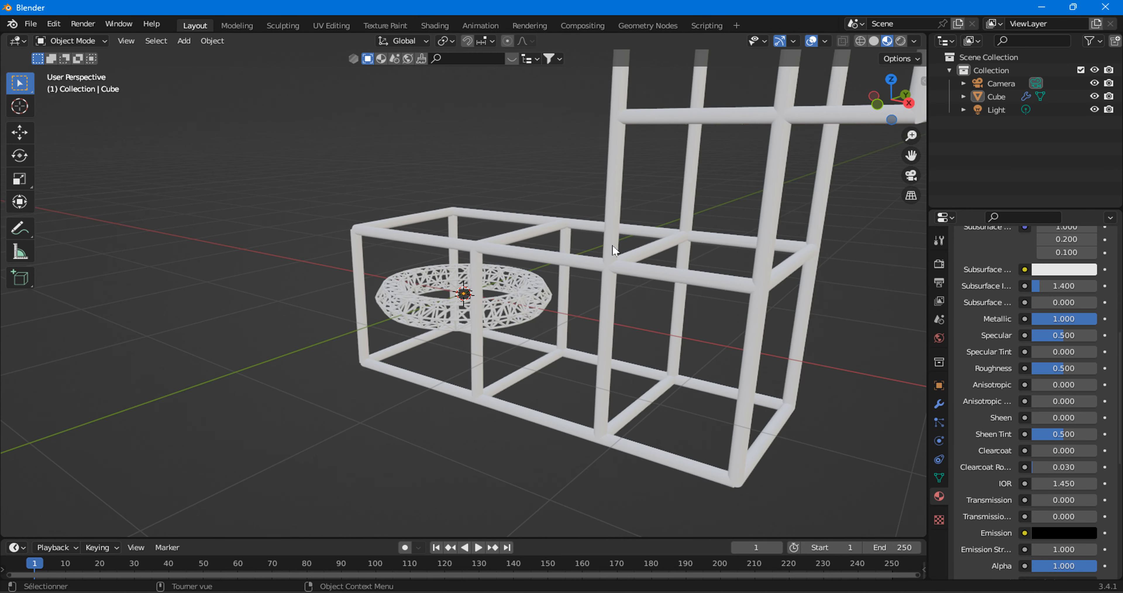
scroll(602, 263, "down", 5)
In the Geometry Nodes workspace, move Group Output farther away and insert a Set Material node between it and the second Switch node.
left_click(640, 26)
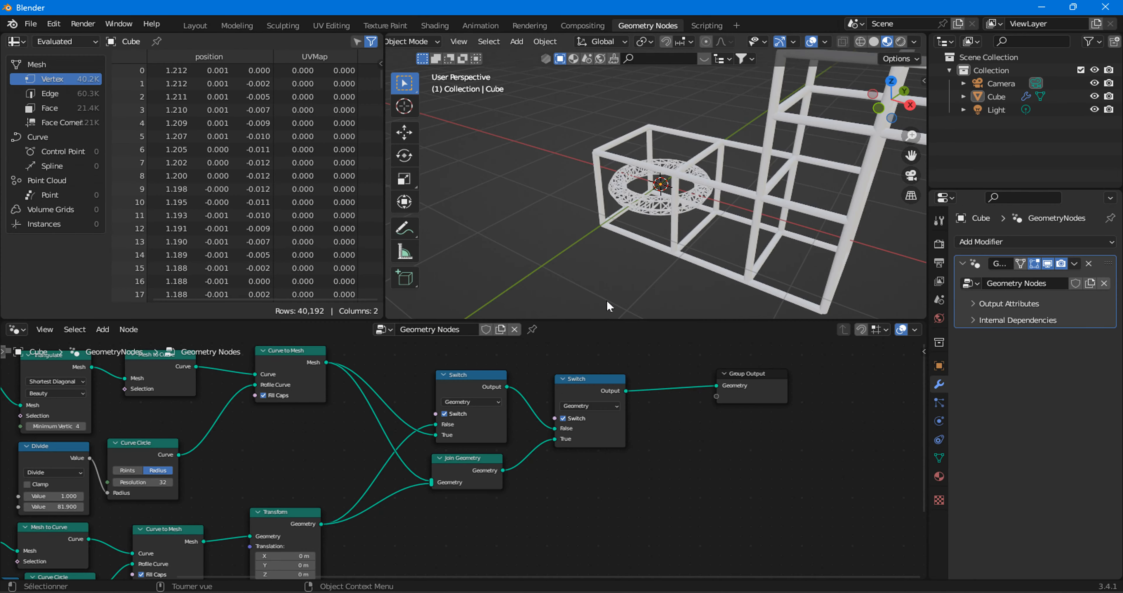
middle_click_drag(244, 553, 305, 512)
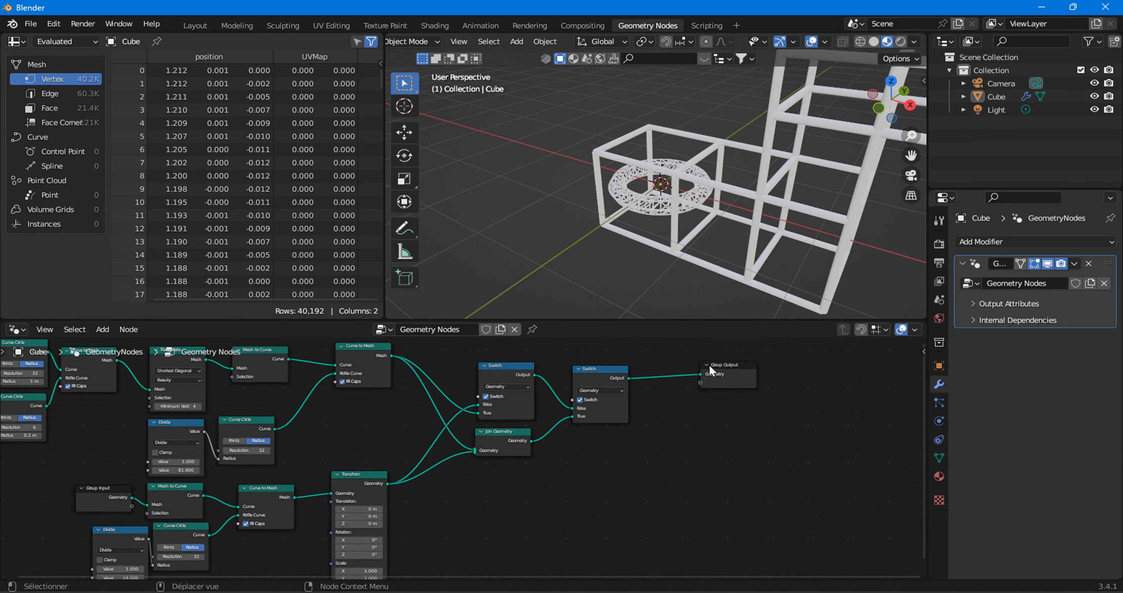
middle_click_drag(350, 503, 387, 487)
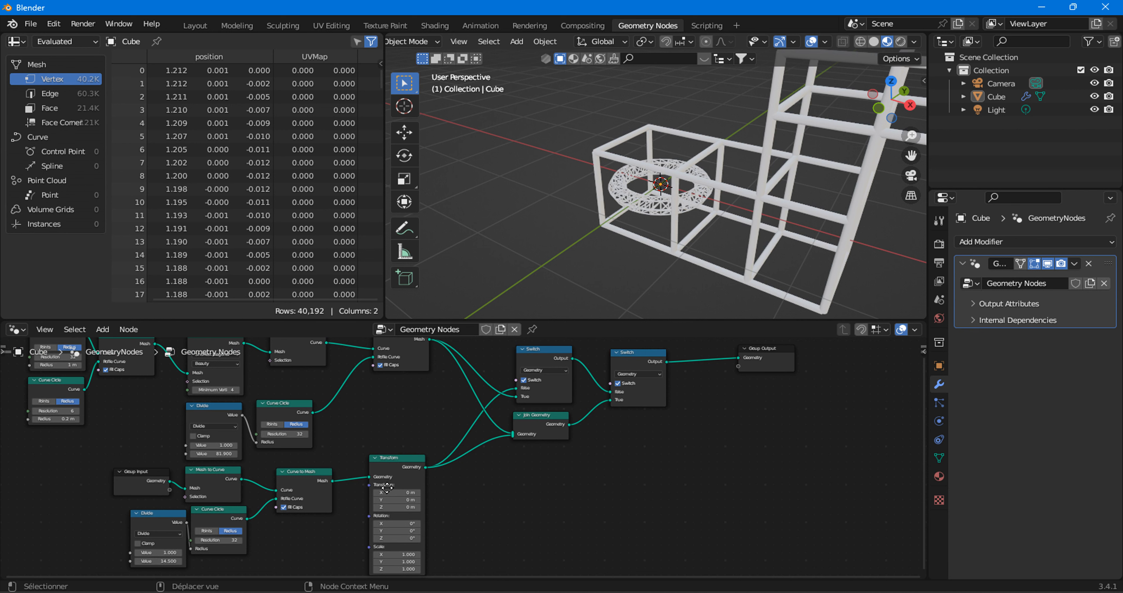
middle_click_drag(546, 391, 335, 465)
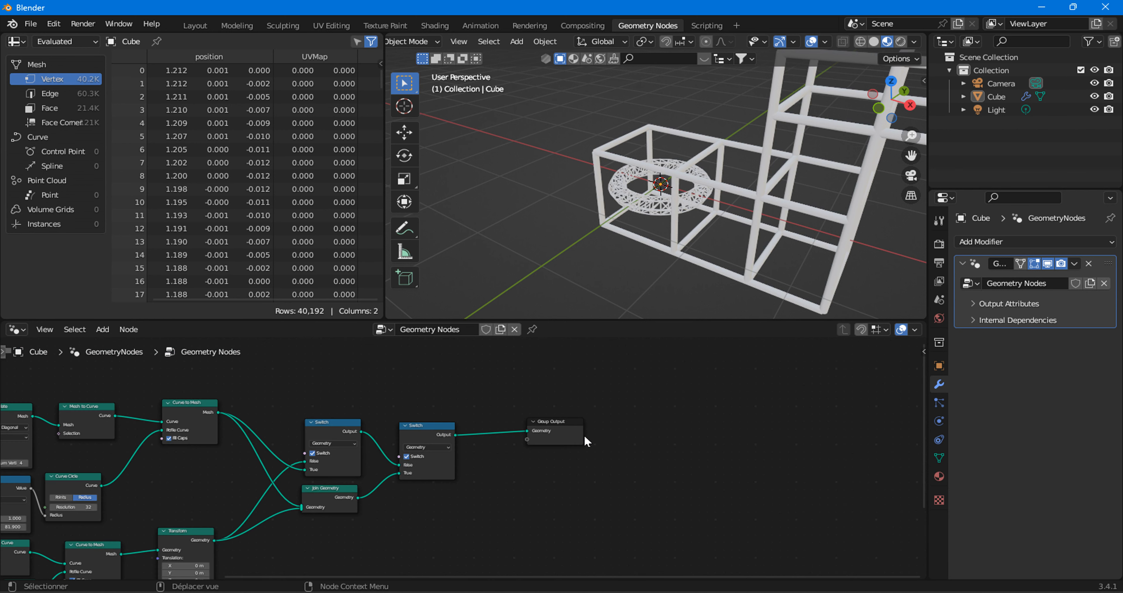
left_click_drag(577, 436, 685, 435)
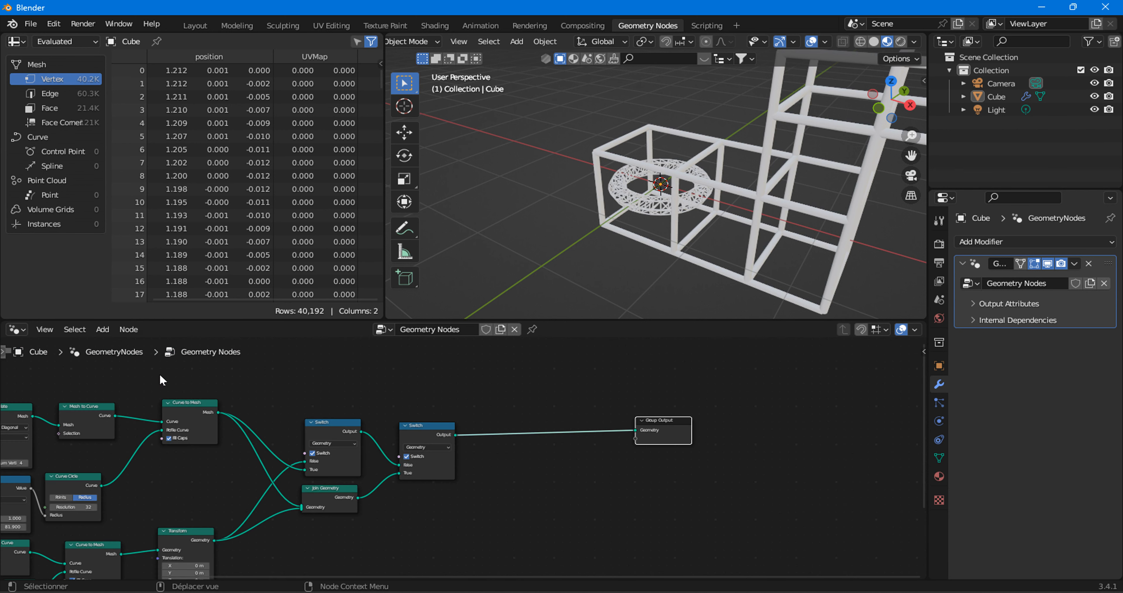
left_click(103, 329)
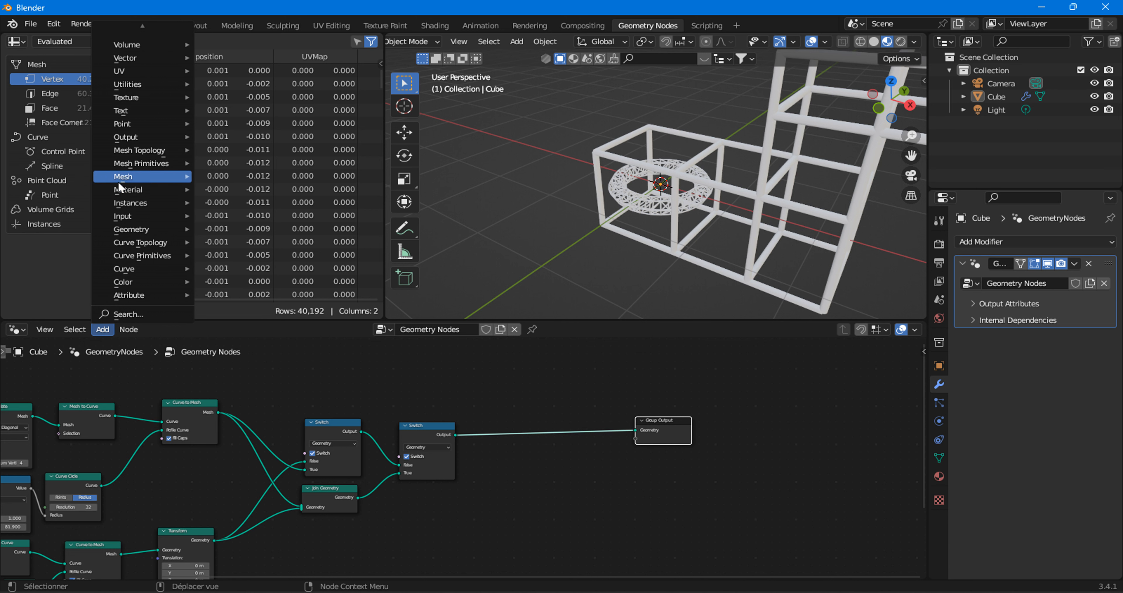
mouse_move(116, 196)
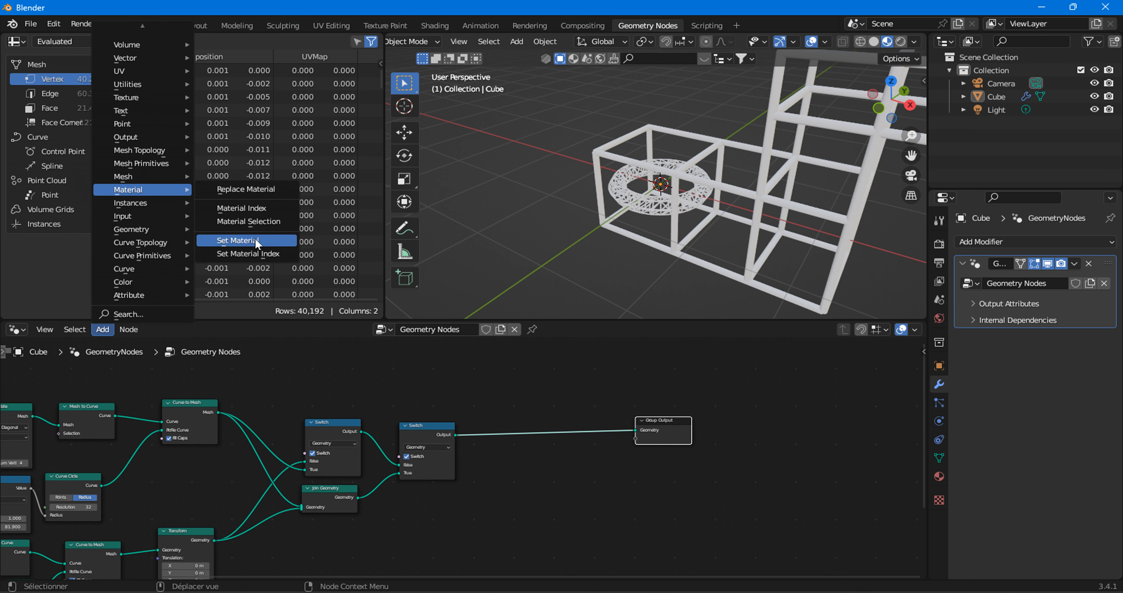
left_click(257, 240)
left_click(484, 466)
scroll(536, 490, "up", 2)
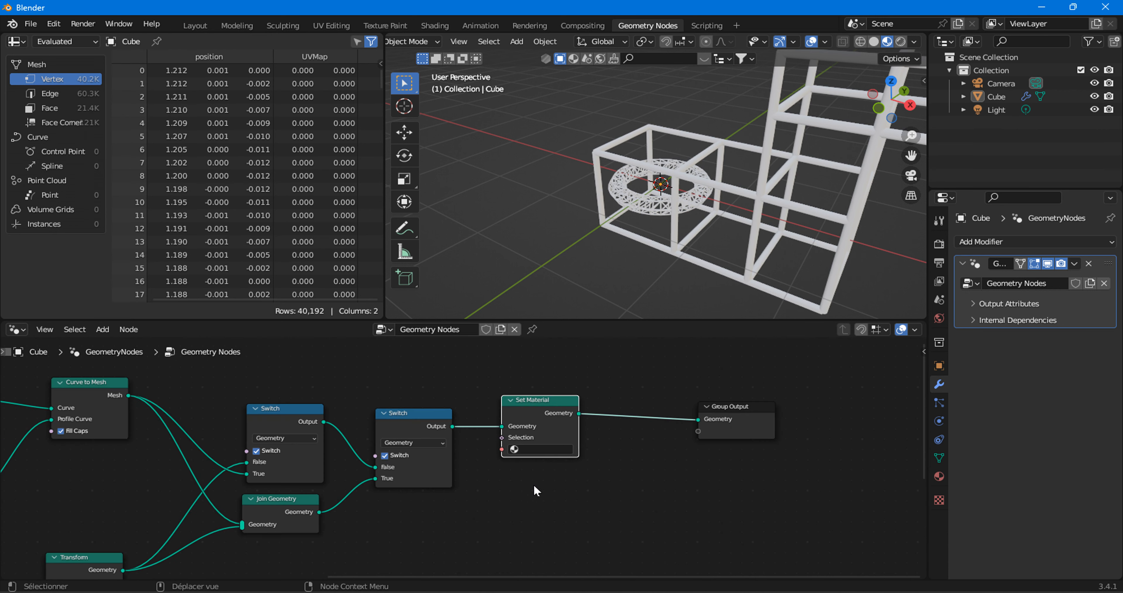
Assign the existing material named Material in the Set Material node and inspect the torus truss up close.
left_click(551, 449)
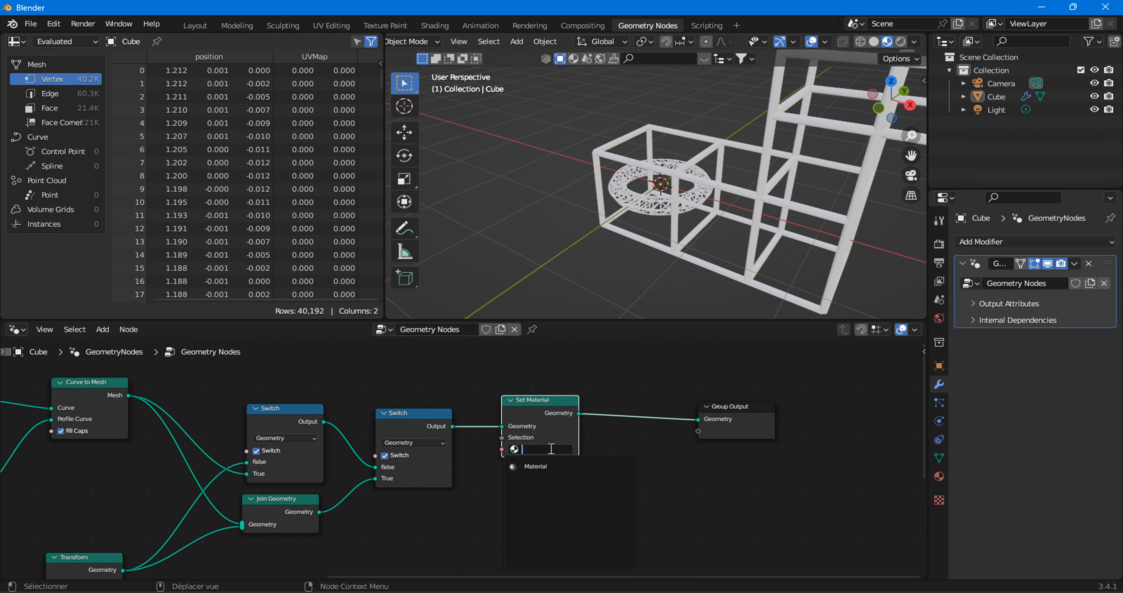
left_click(536, 465)
scroll(666, 212, "up", 4)
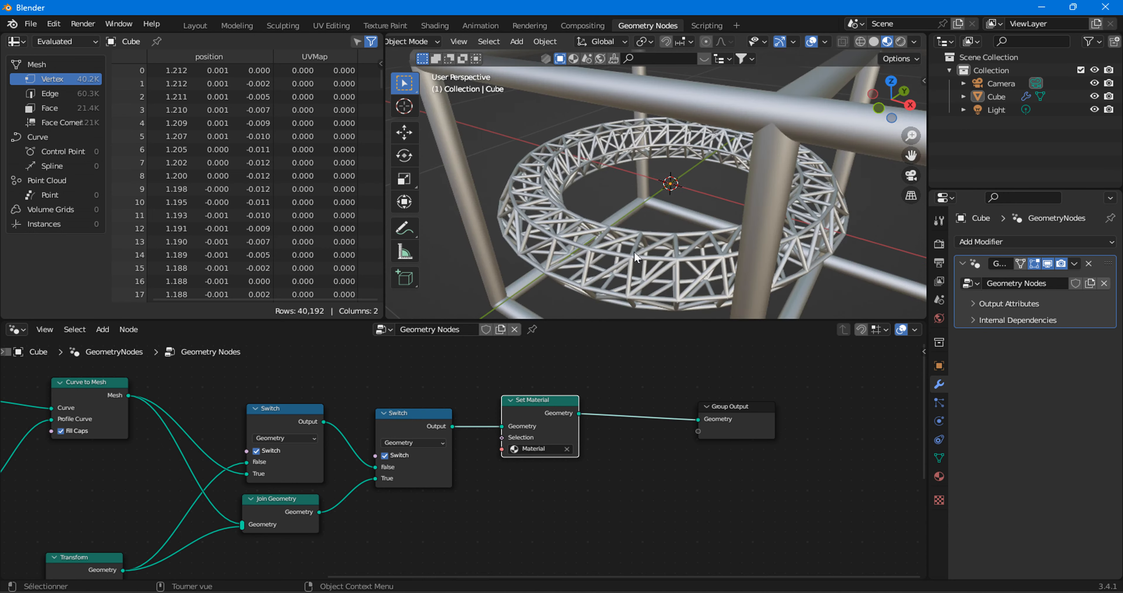
middle_click_drag(635, 252, 635, 230)
In the Layout workspace, set the material's Roughness to 0.362 and inspect the whole structure.
left_click(195, 25)
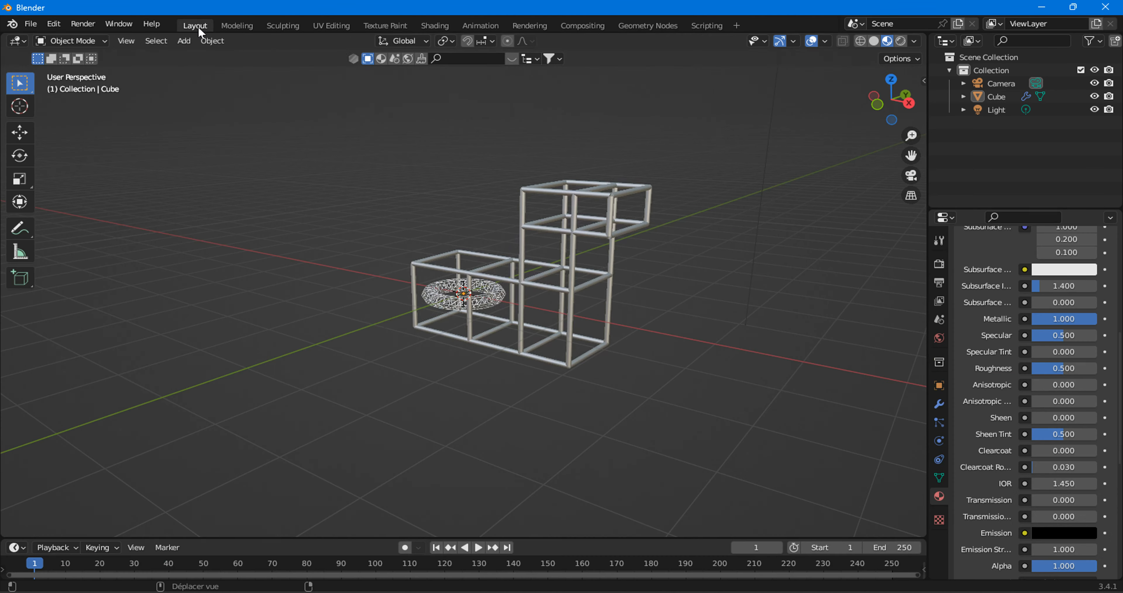
scroll(521, 321, "up", 6)
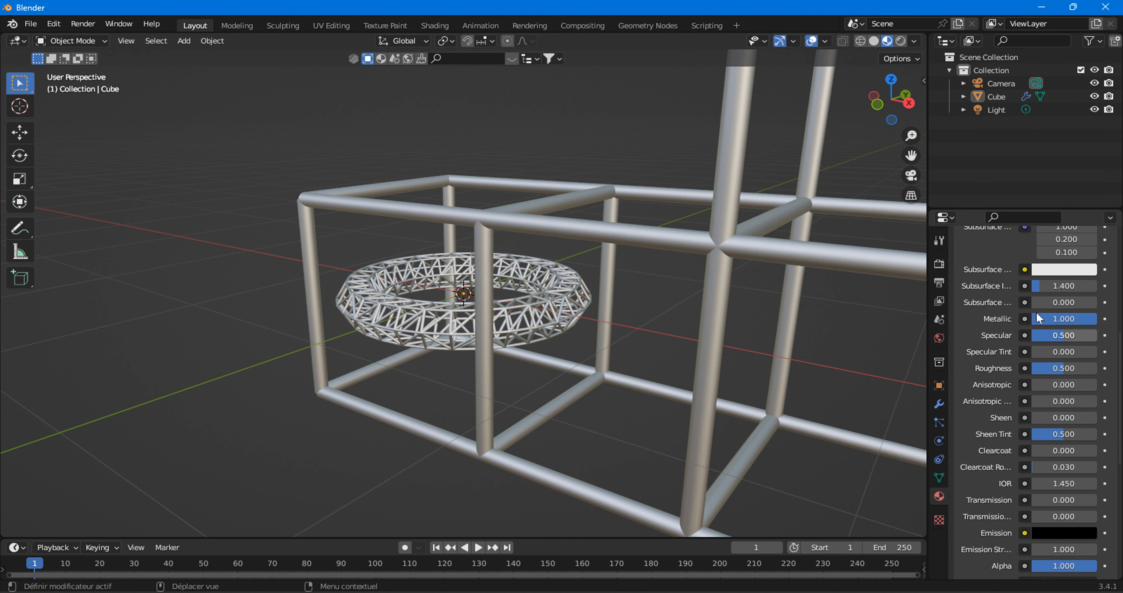
left_click_drag(1039, 371, 1030, 371)
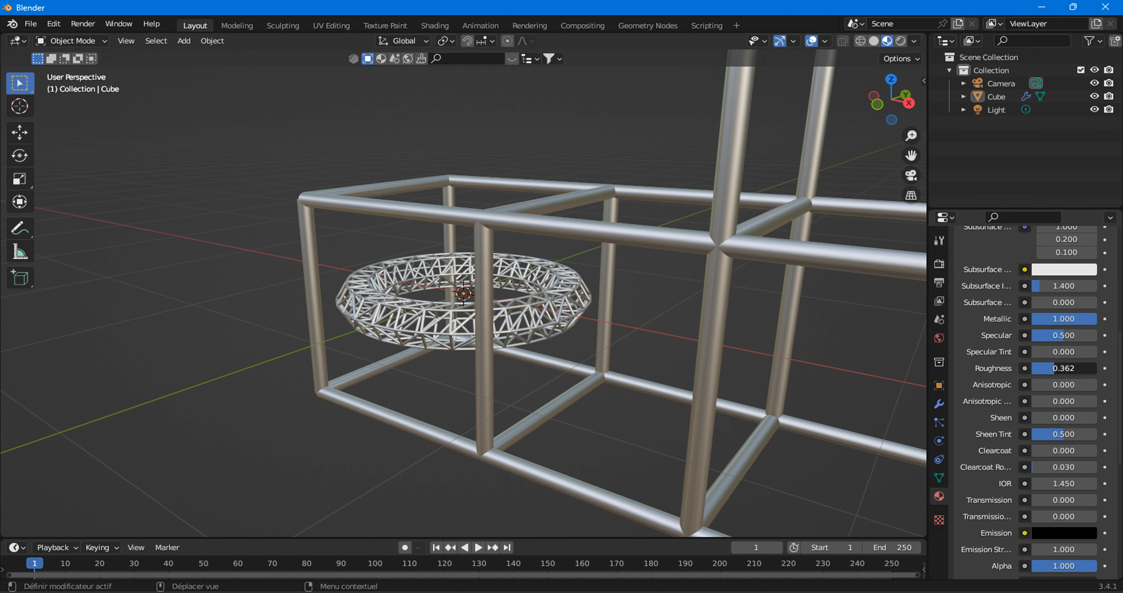
scroll(593, 383, "down", 4)
middle_click_drag(590, 373, 672, 379)
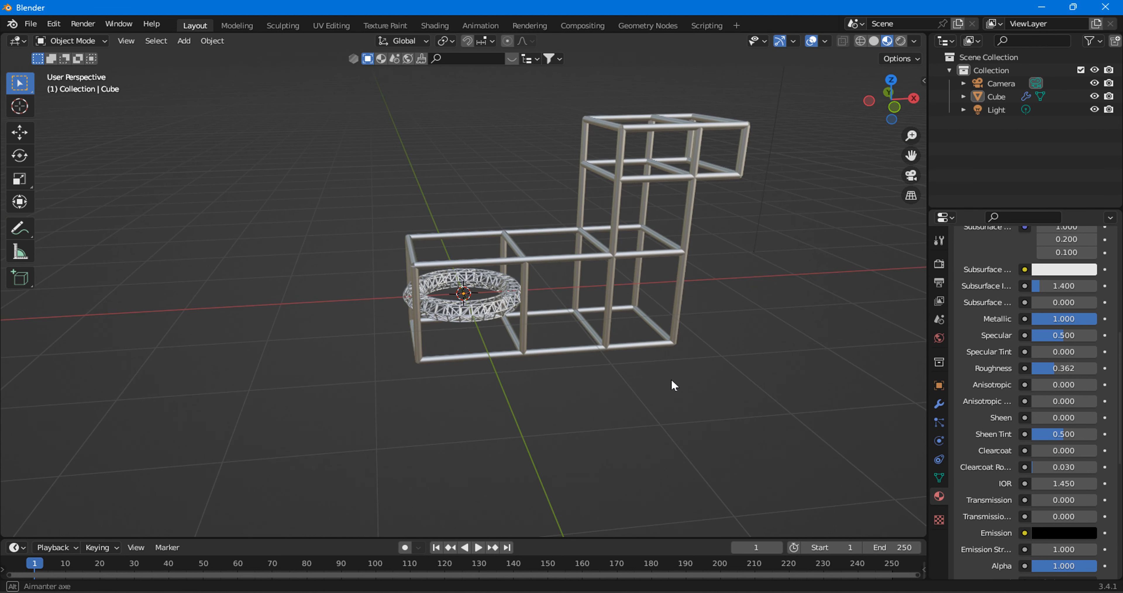
middle_click_drag(452, 257, 372, 197)
Enter Edit Mode with edge selection and delete the upper cross edge at the torus end of the frame.
left_click(66, 41)
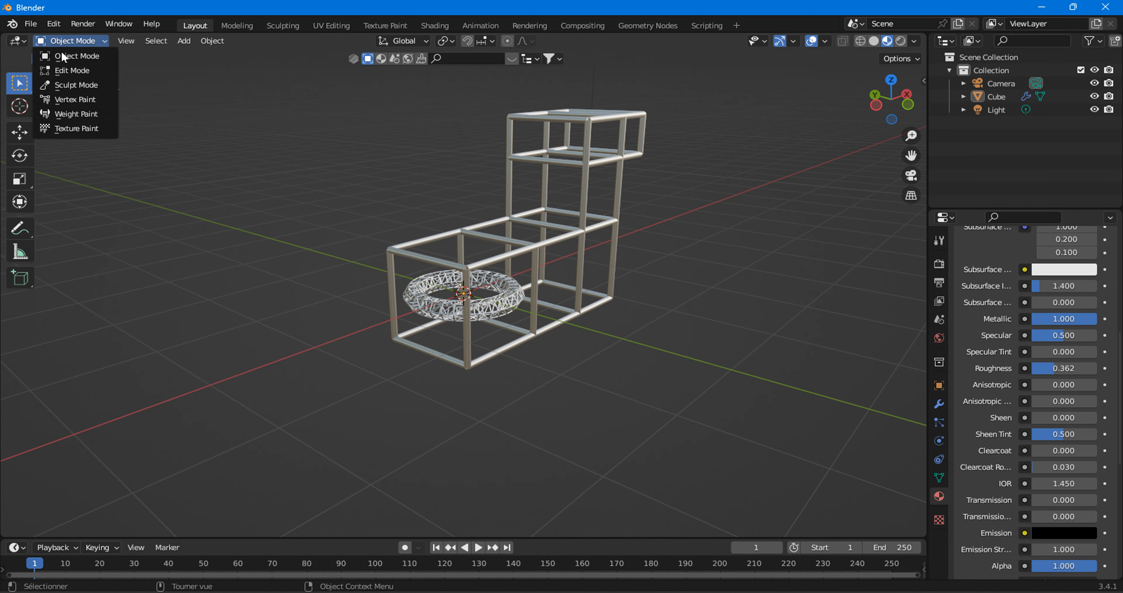
left_click(60, 68)
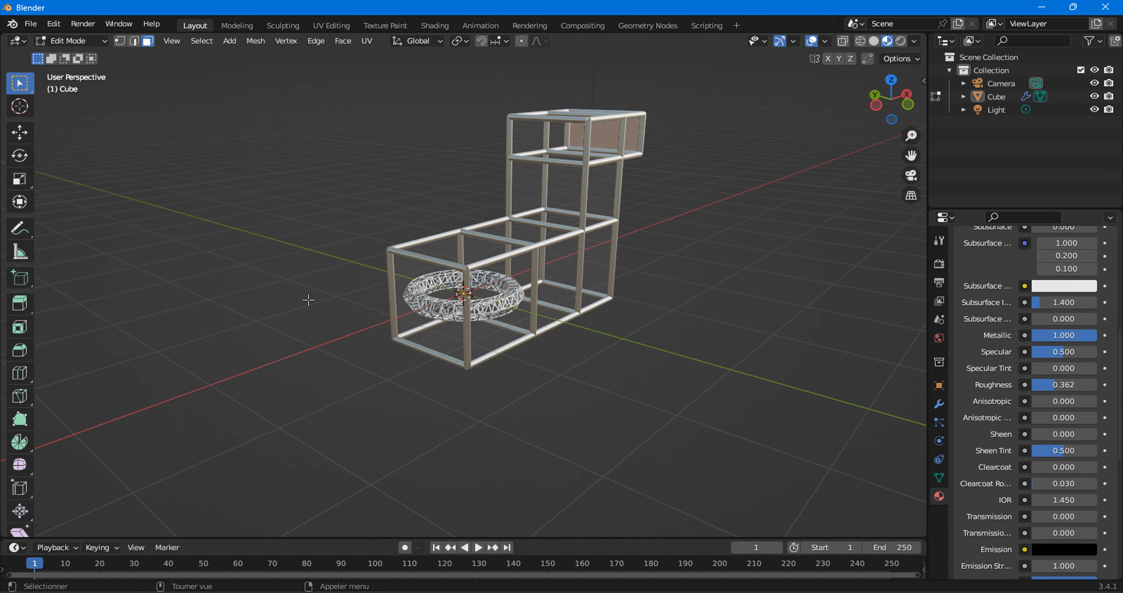
left_click(134, 41)
left_click_drag(407, 247, 431, 273)
right_click(425, 262)
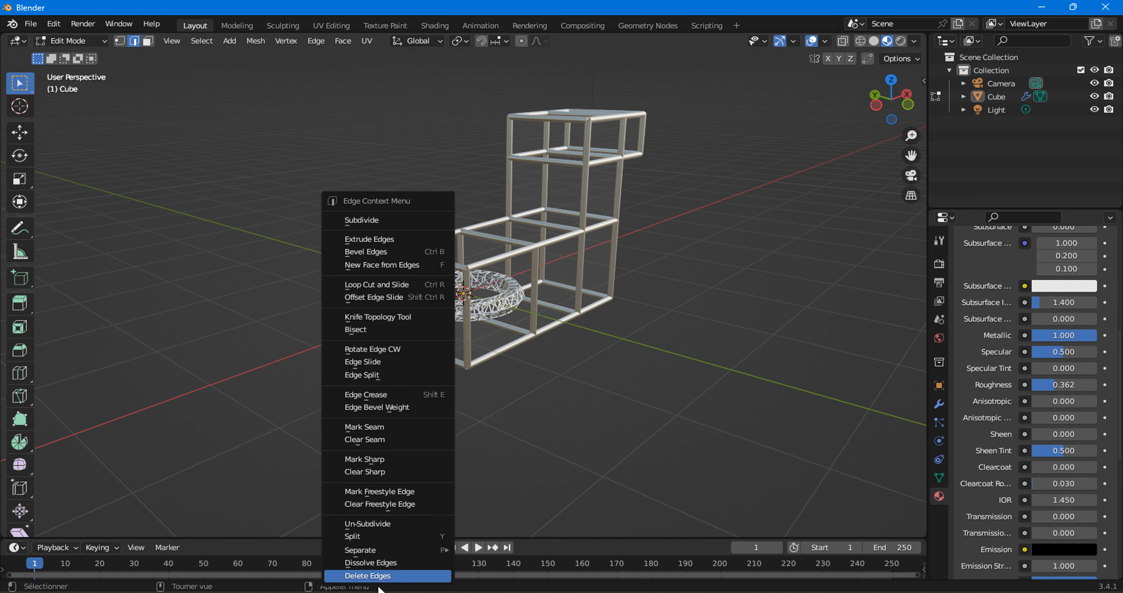
left_click(376, 576)
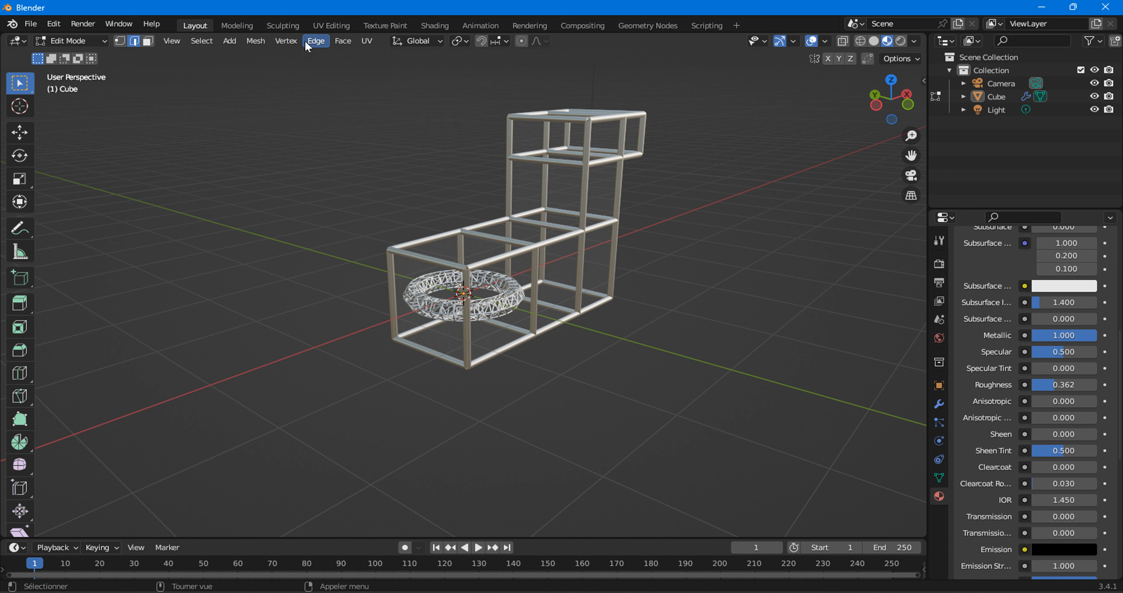
right_click(413, 165)
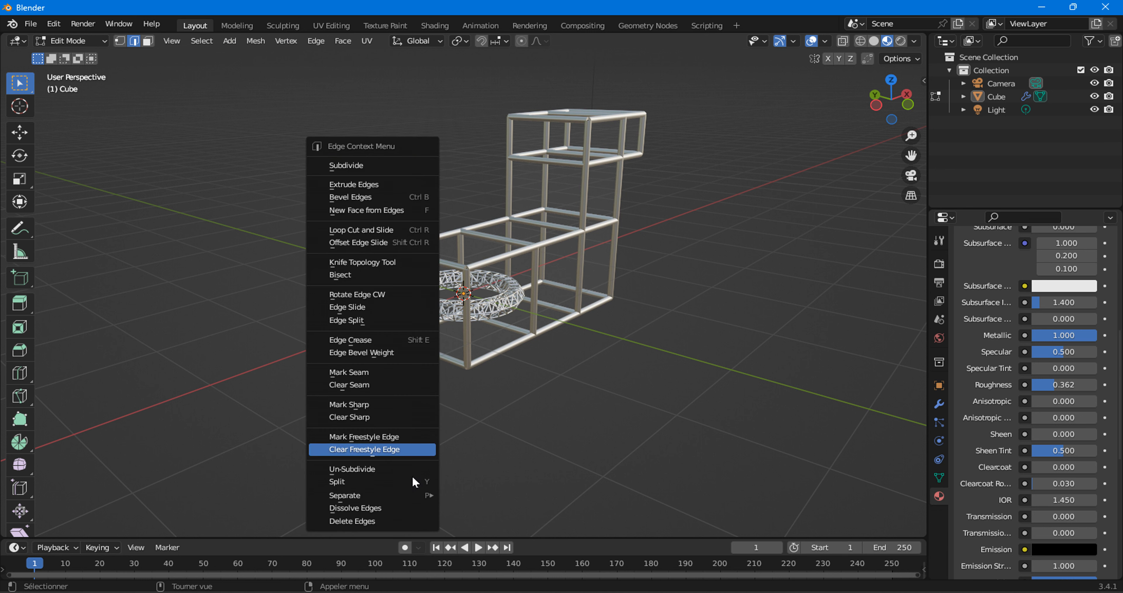
left_click(366, 520)
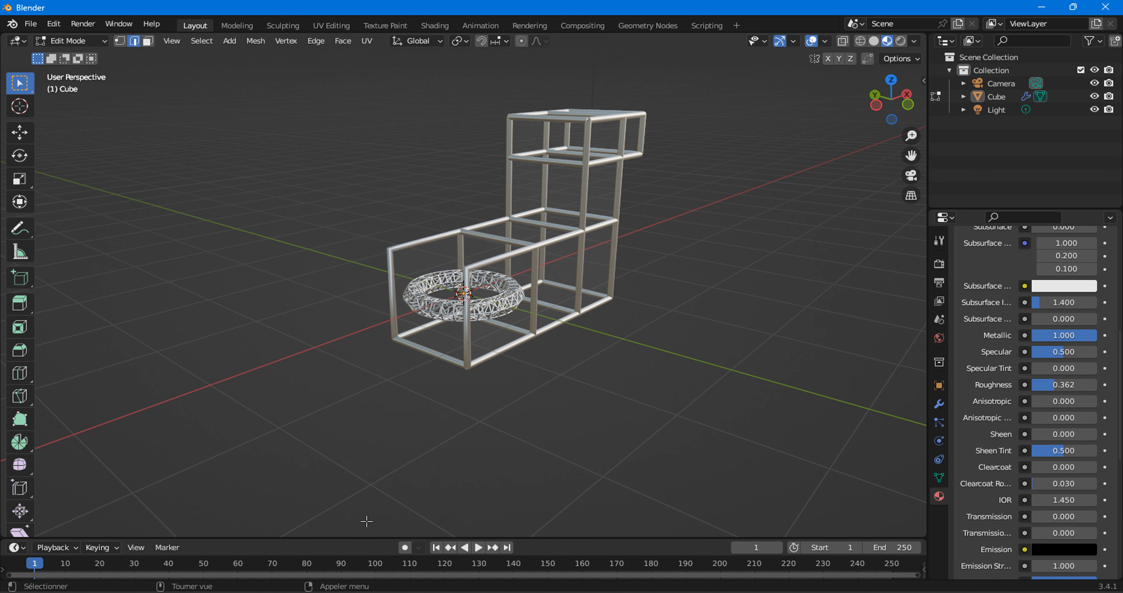
In the Geometry Nodes workspace, move the Group Input node farther away from Mesh to Curve to open a gap between them.
scroll(357, 280, "up", 3)
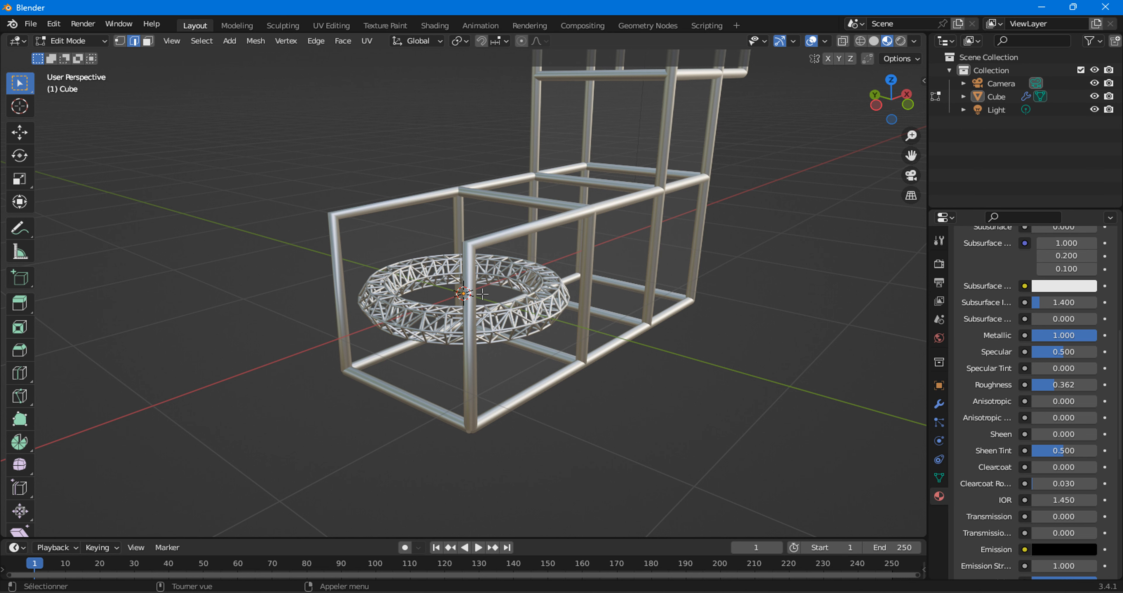
scroll(522, 286, "down", 5)
middle_click_drag(518, 303, 455, 293)
scroll(455, 293, "up", 6)
scroll(484, 293, "down", 4)
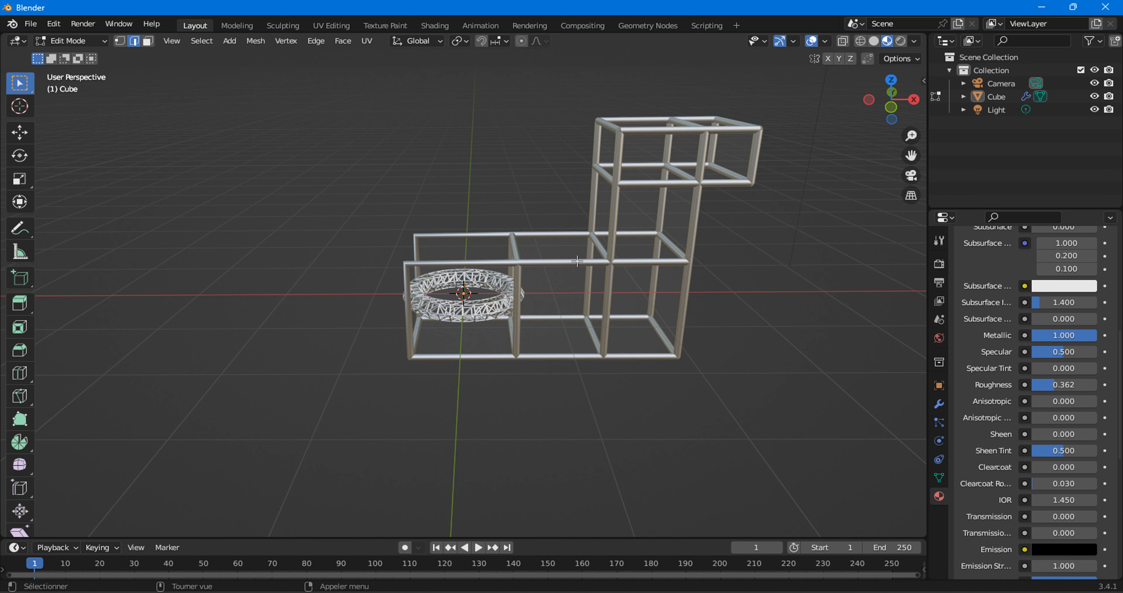
left_click(646, 25)
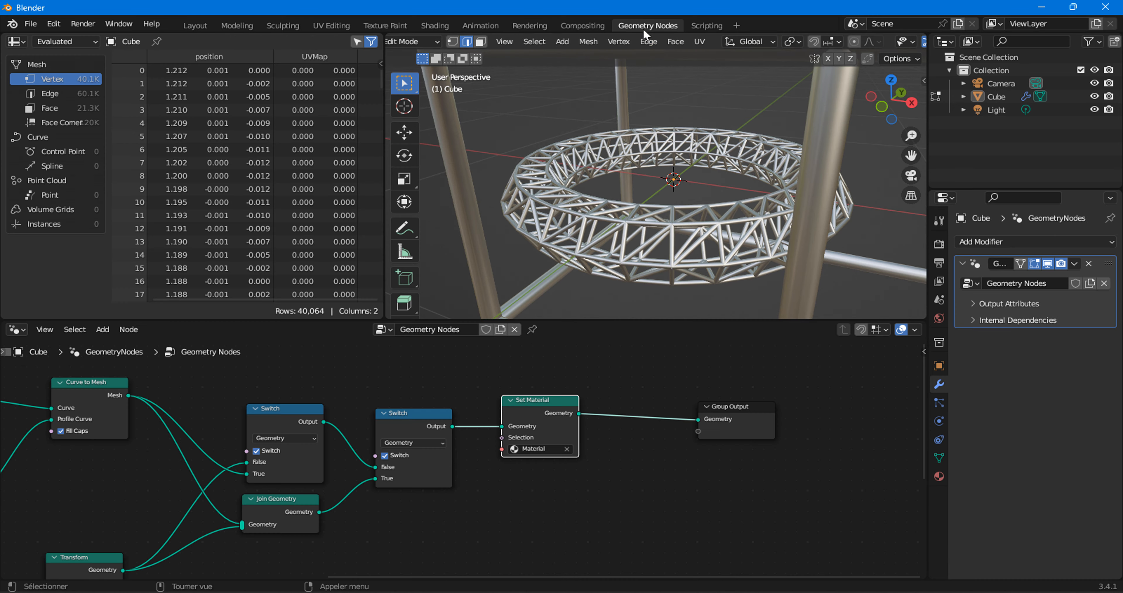
middle_click_drag(409, 456, 613, 371)
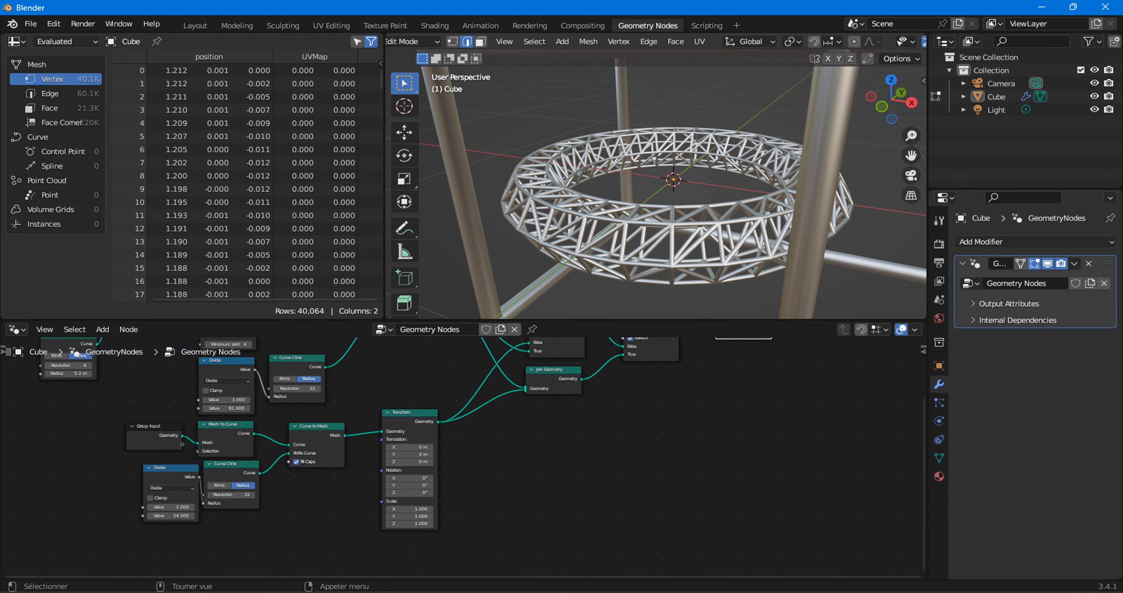
scroll(633, 190, "down", 5)
scroll(392, 458, "up", 3)
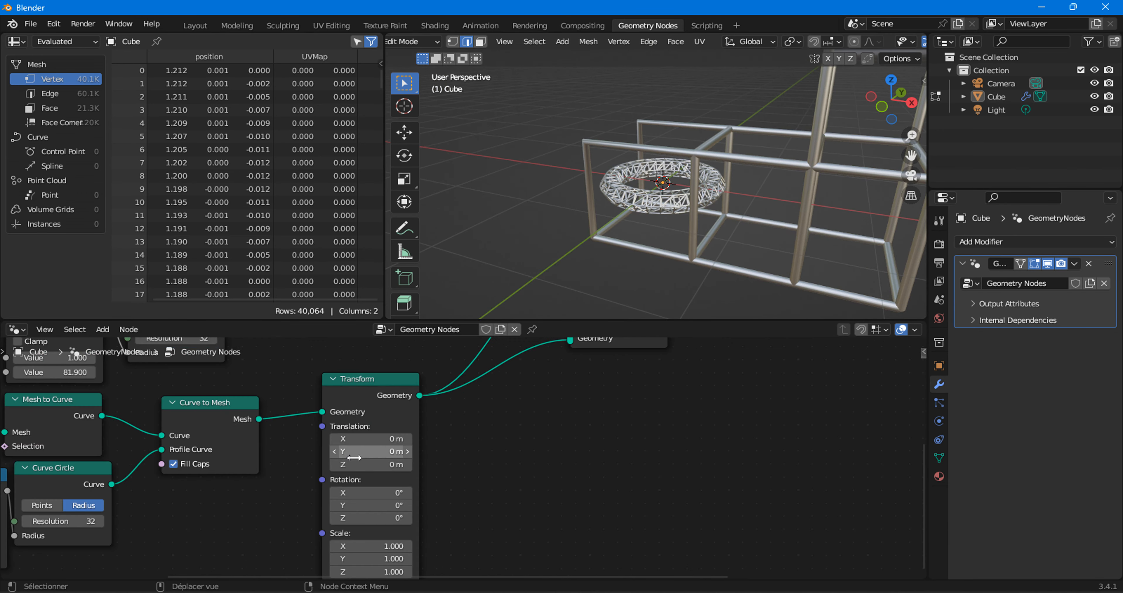
middle_click_drag(187, 468, 651, 475)
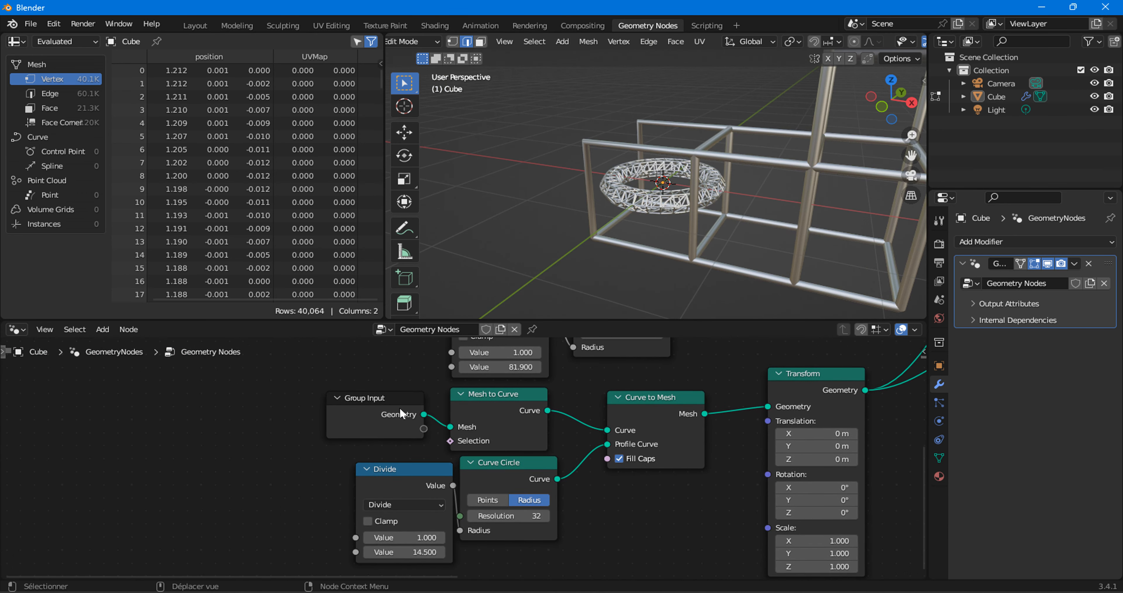
left_click_drag(361, 409, 199, 409)
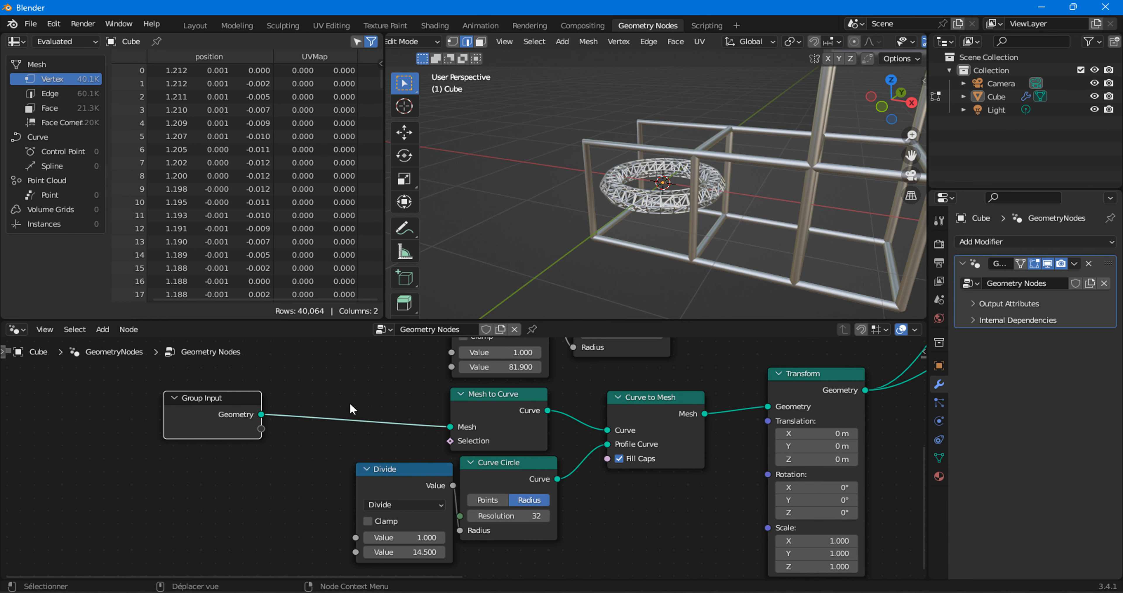
Insert a Triangulate node between Group Input and Mesh to Curve, and inspect the frame around the torus.
left_click(103, 329)
mouse_move(130, 178)
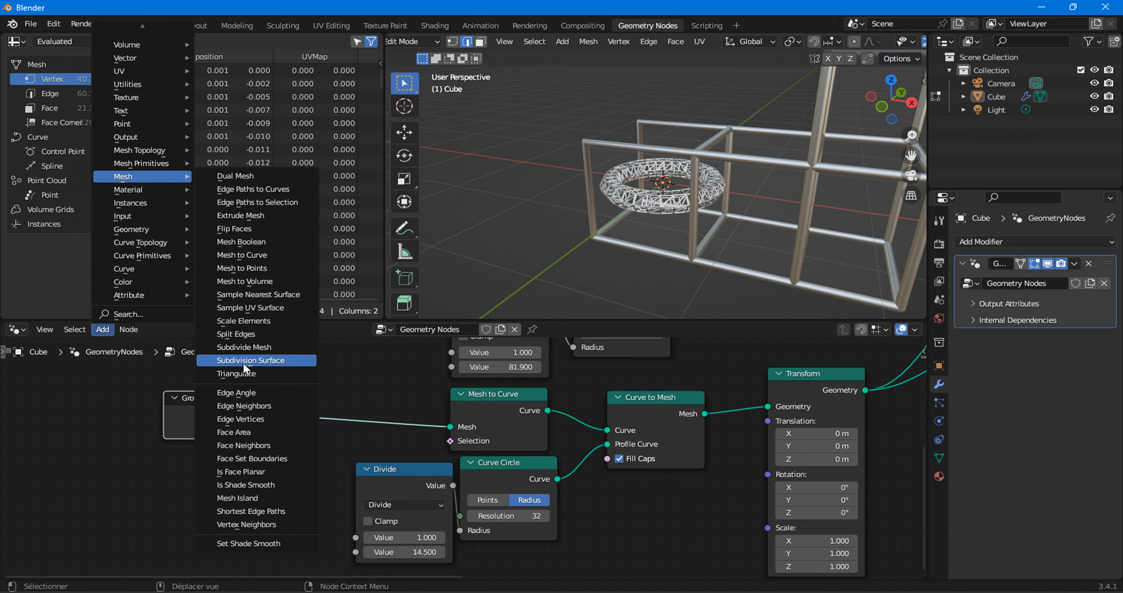
left_click(249, 374)
left_click(285, 350)
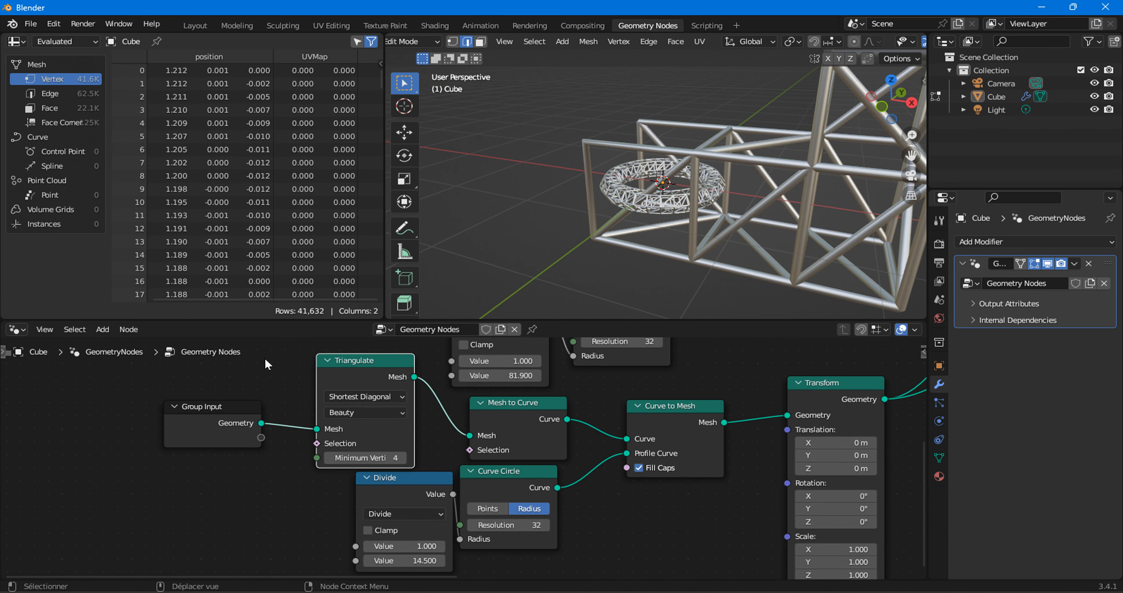
left_click_drag(355, 368, 340, 356)
middle_click_drag(713, 137, 763, 148)
scroll(712, 167, "up", 3)
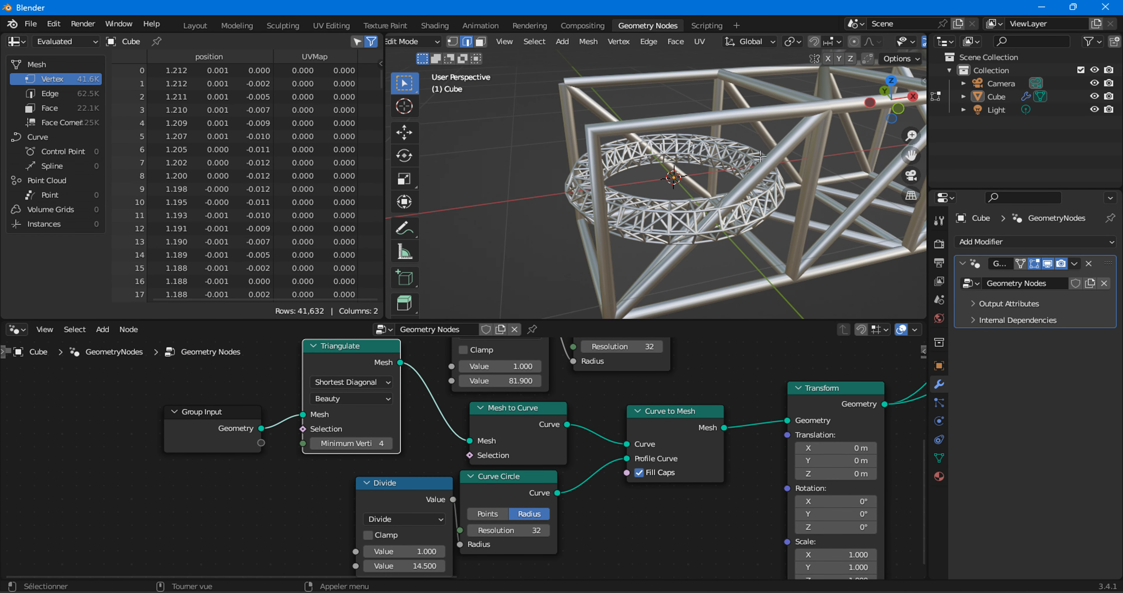
In the Layout workspace, inspect the triangulated truss from several angles and return the cube to Object Mode.
left_click(199, 25)
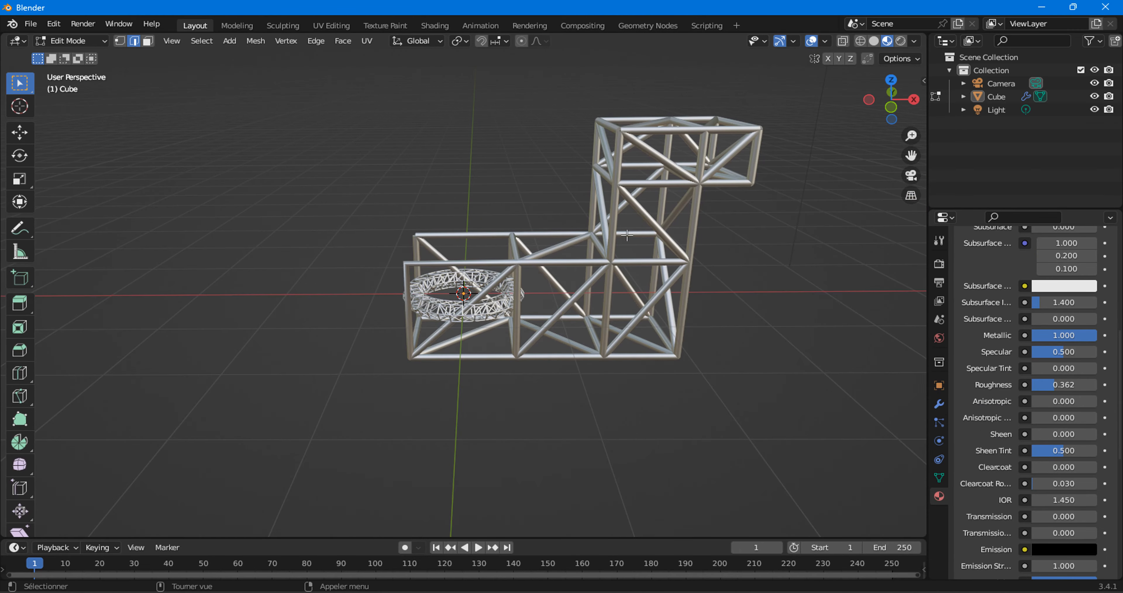
middle_click_drag(648, 214, 584, 328)
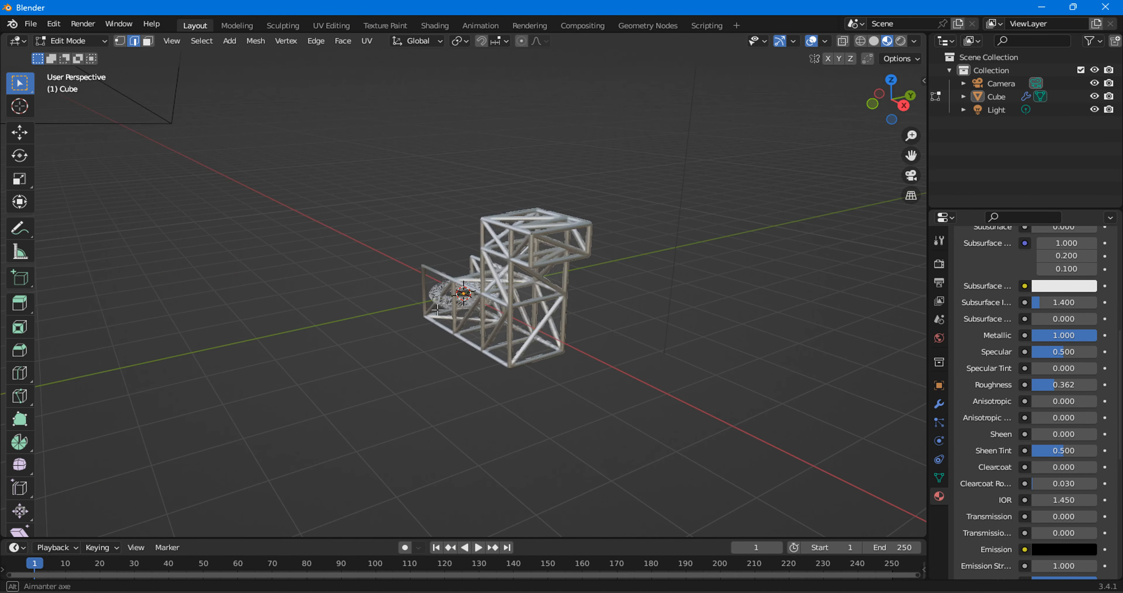
scroll(549, 272, "up", 4)
middle_click_drag(465, 340, 251, 104)
left_click(87, 44)
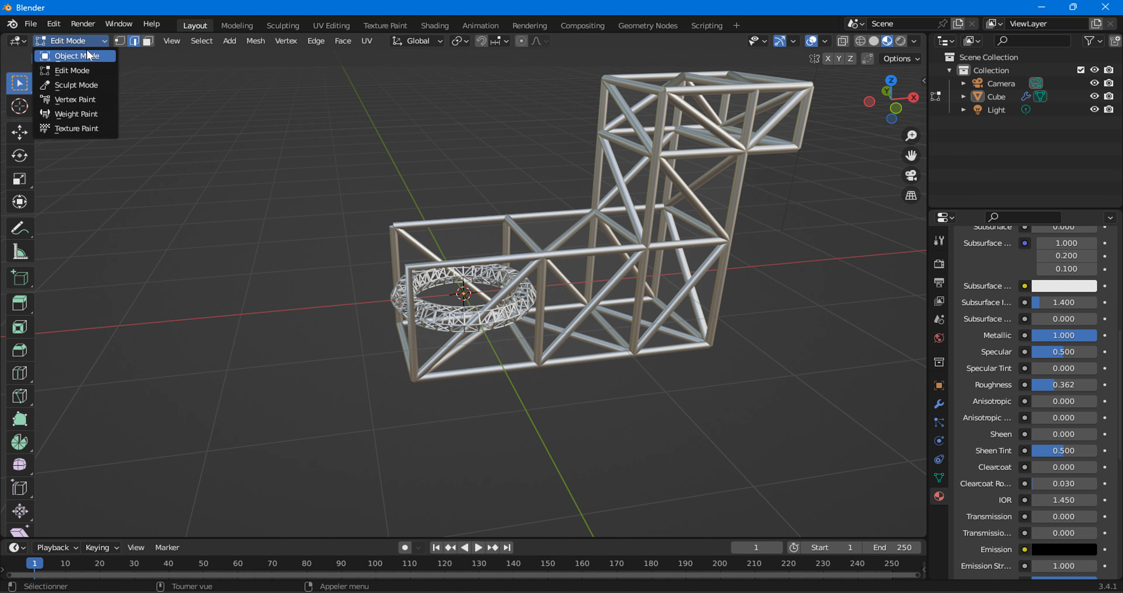
left_click(90, 54)
middle_click_drag(512, 287, 485, 308)
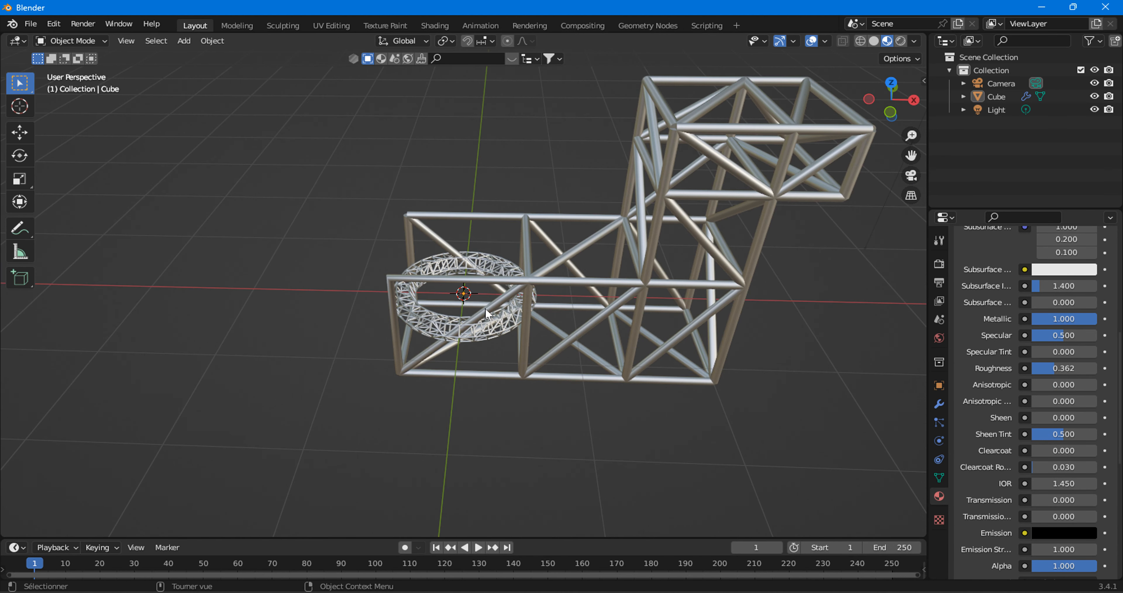